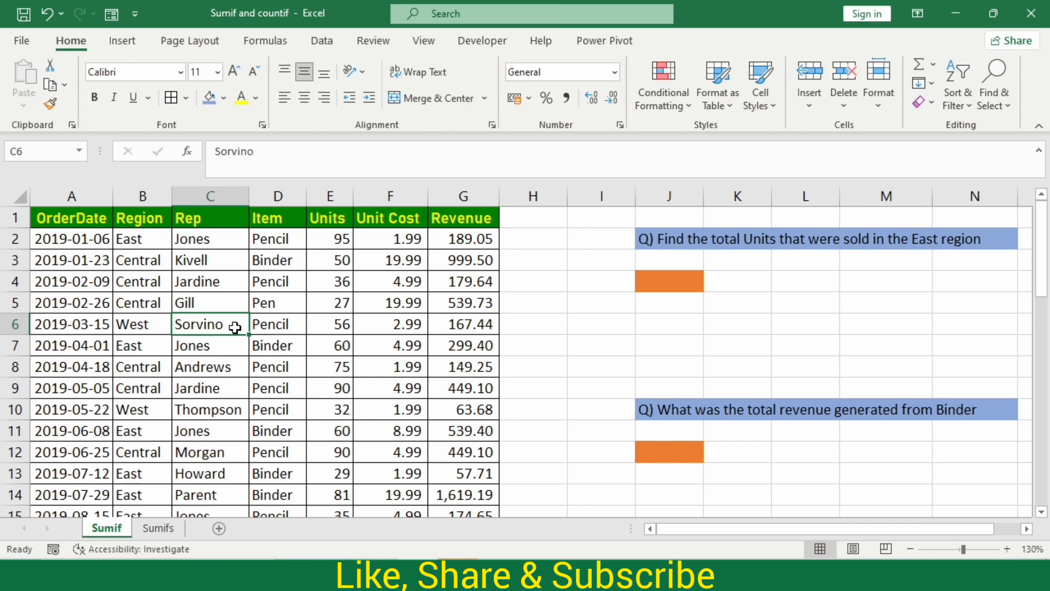
# Step: Examine the sales table, the two questions beside it and the Sumifs sheet, relating the first question to the Region and Units columns
pyautogui.click(85, 239)
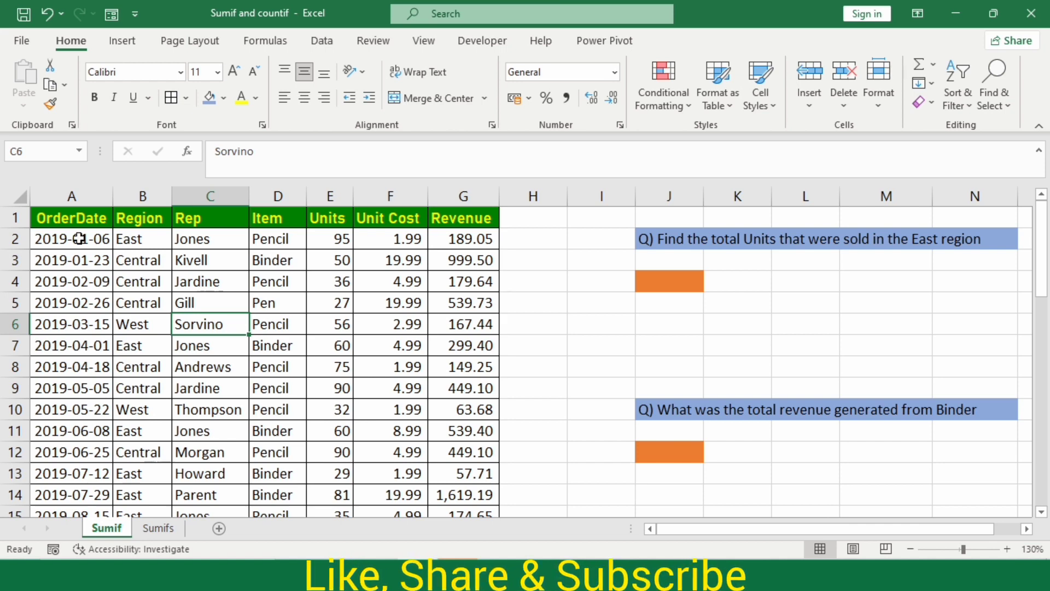
pyautogui.moveTo(95, 265); pyautogui.dragTo(150, 367)
pyautogui.click(234, 307)
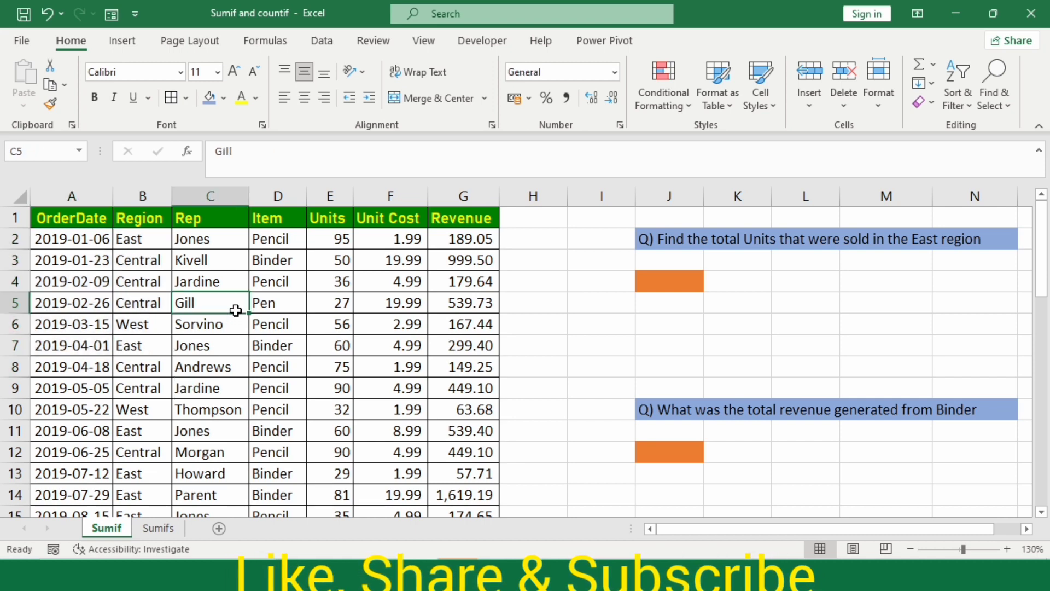
pyautogui.click(664, 239)
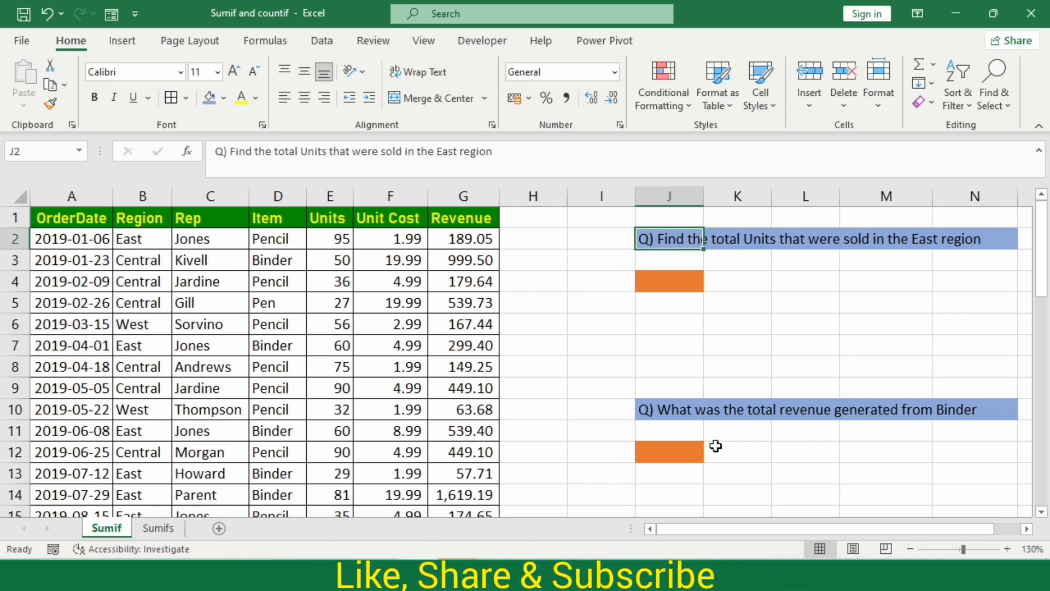
pyautogui.click(690, 411)
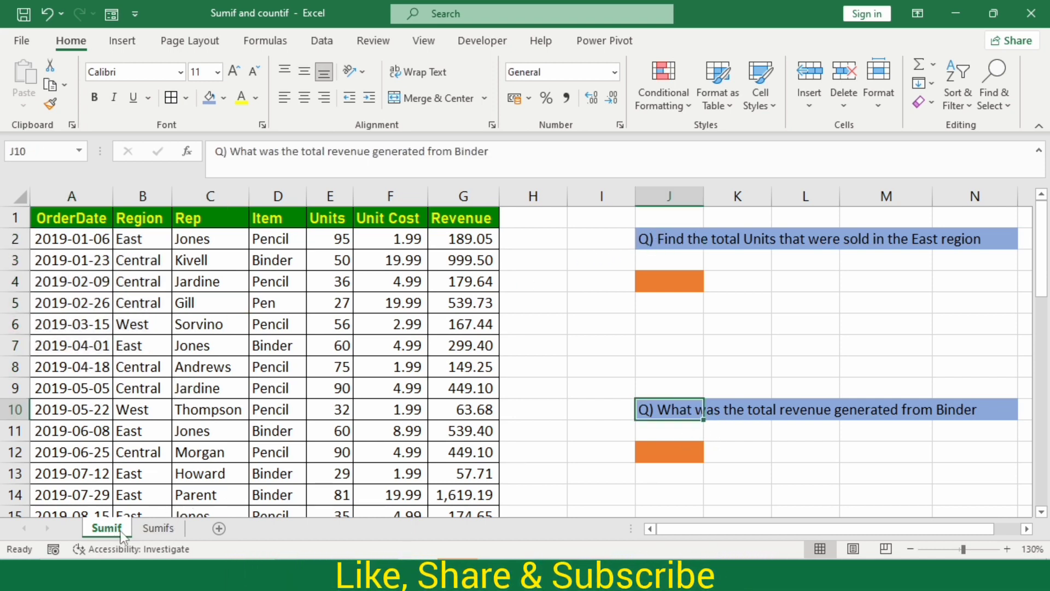
pyautogui.click(156, 528)
pyautogui.scroll(-1, 504, 270)
pyautogui.moveTo(659, 533)
pyautogui.mouseDown()
pyautogui.moveTo(710, 532)
pyautogui.moveTo(655, 533)
pyautogui.mouseUp()
pyautogui.click(106, 528)
pyautogui.click(695, 281)
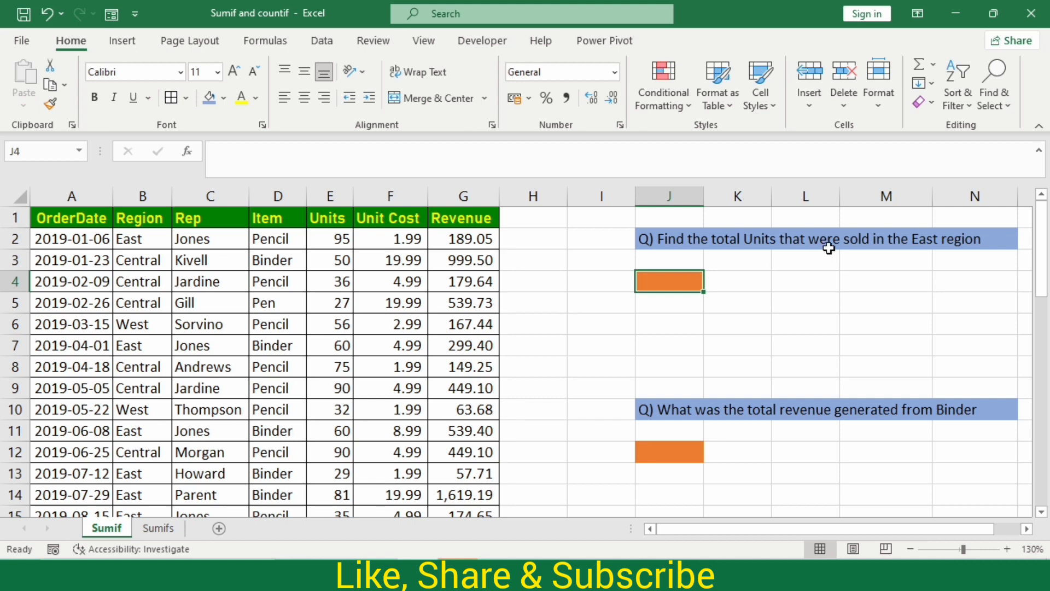
pyautogui.click(846, 246)
pyautogui.click(946, 247)
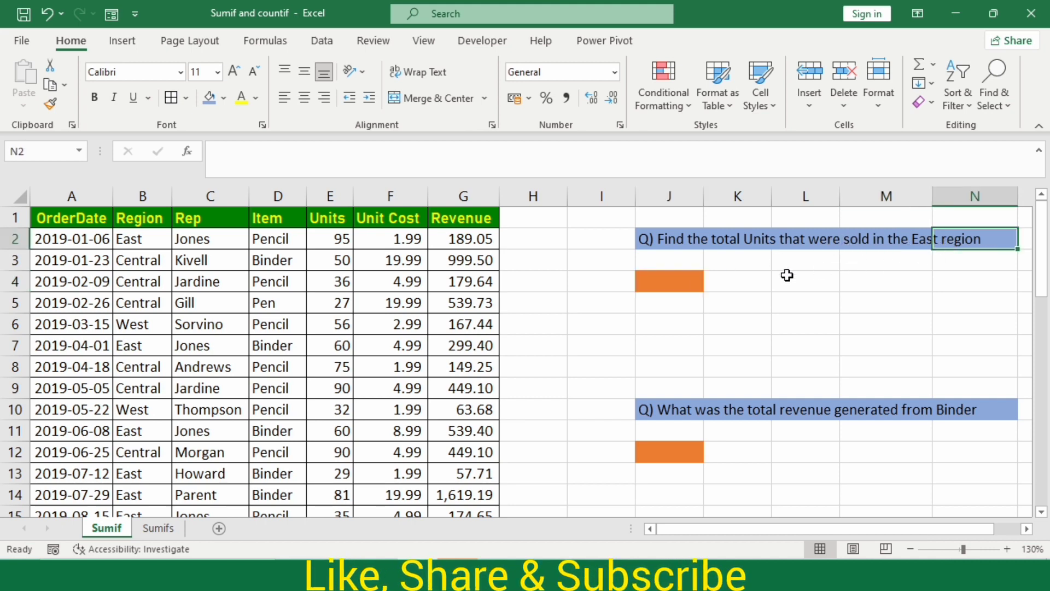
pyautogui.click(143, 239)
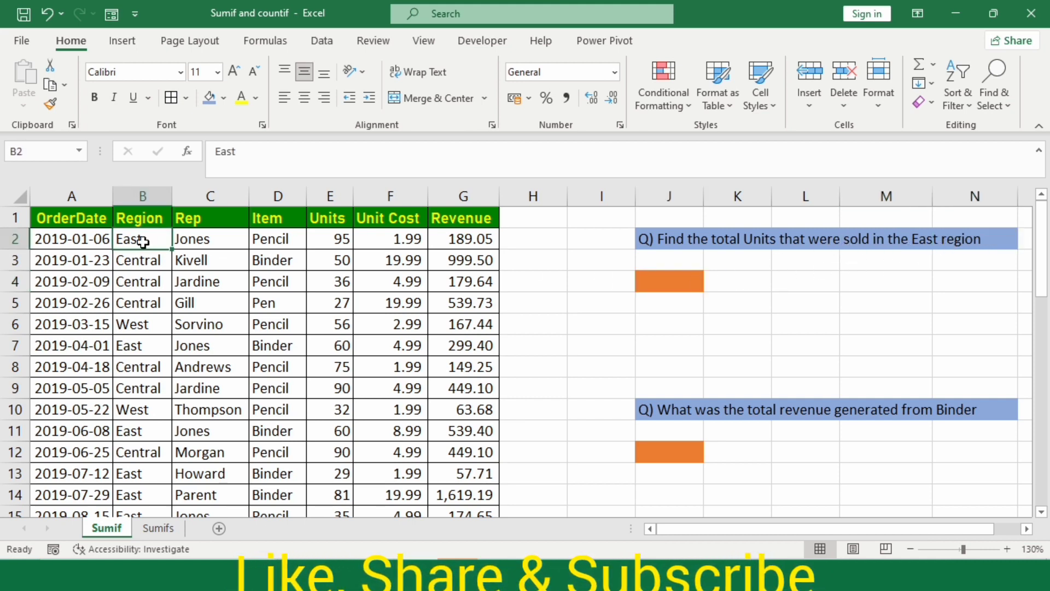
pyautogui.click(346, 244)
# Step: Start a SUMIF formula in J4 with the Region data B2:B44 as its range
pyautogui.click(665, 279)
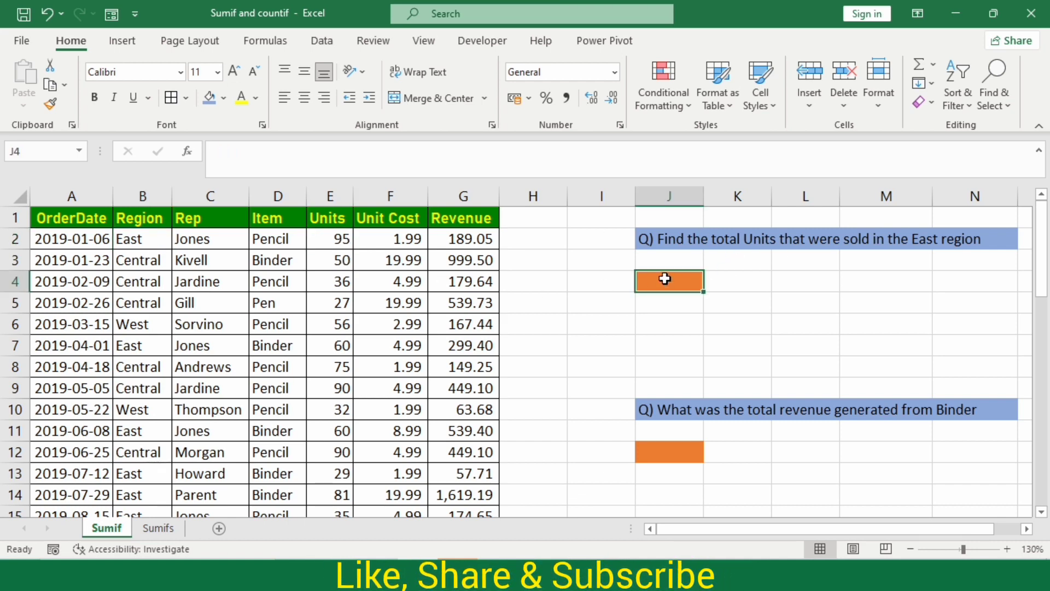
pyautogui.write('=s')
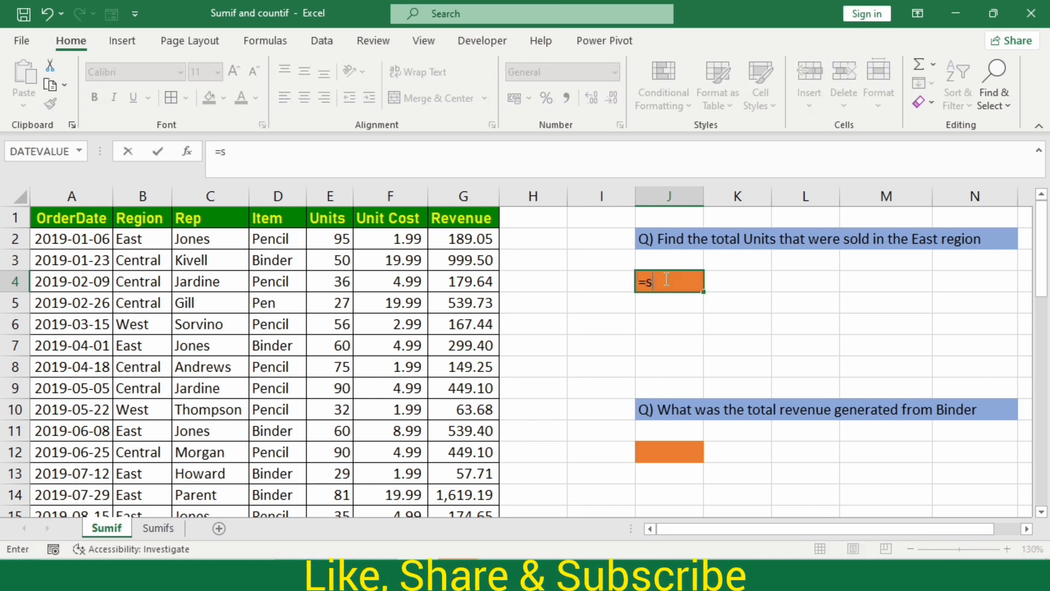
pyautogui.write('umif')
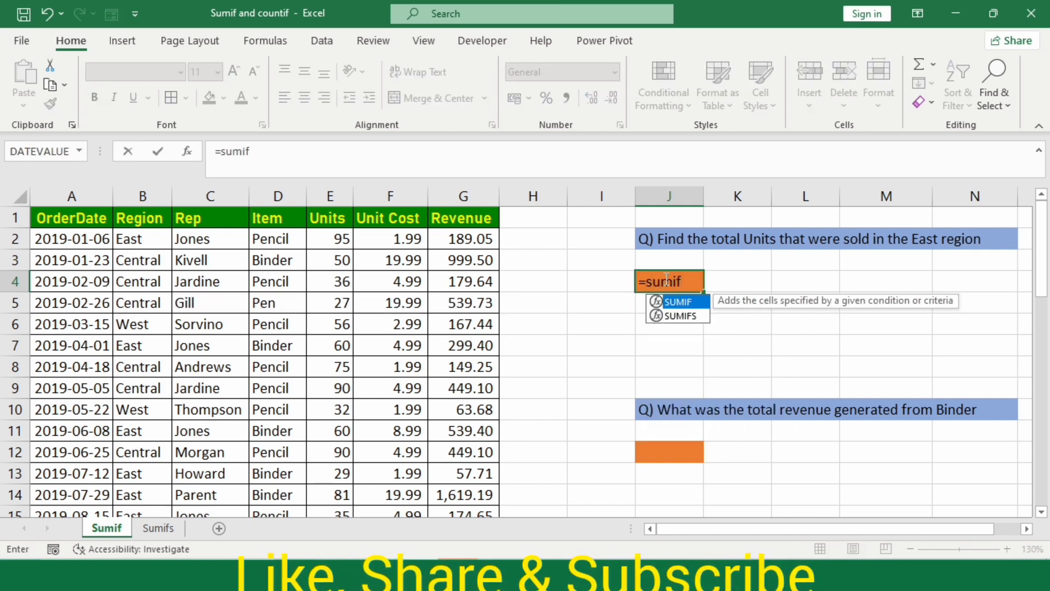
pyautogui.press('Tab')
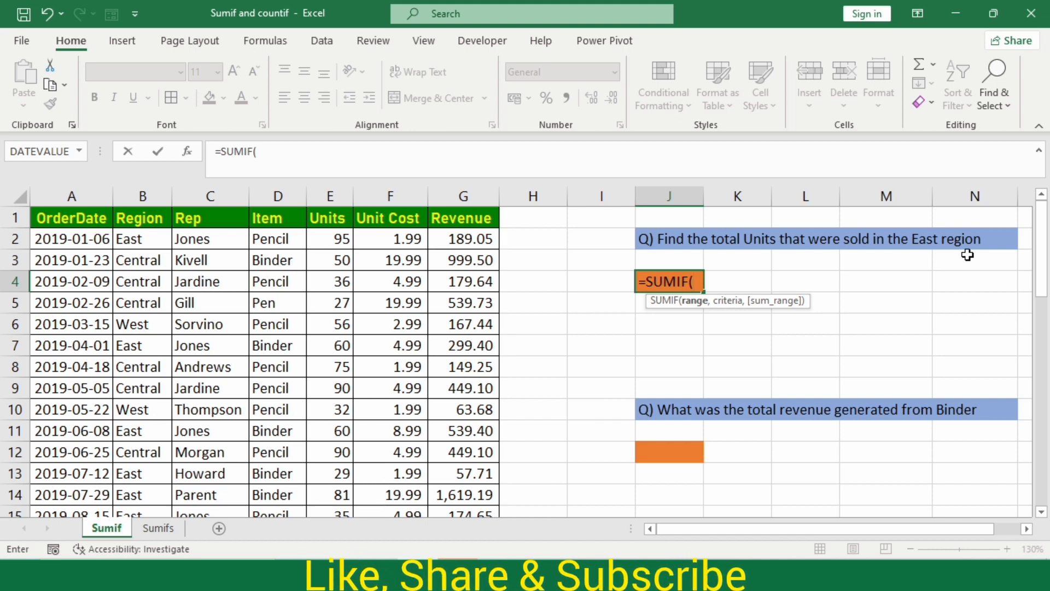
pyautogui.click(720, 308)
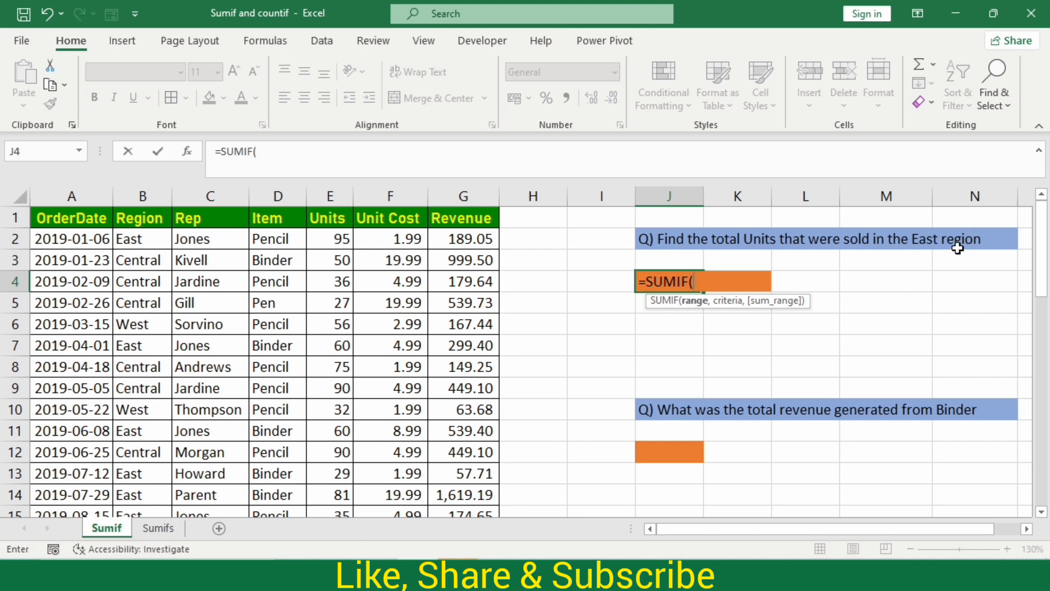
pyautogui.click(147, 236)
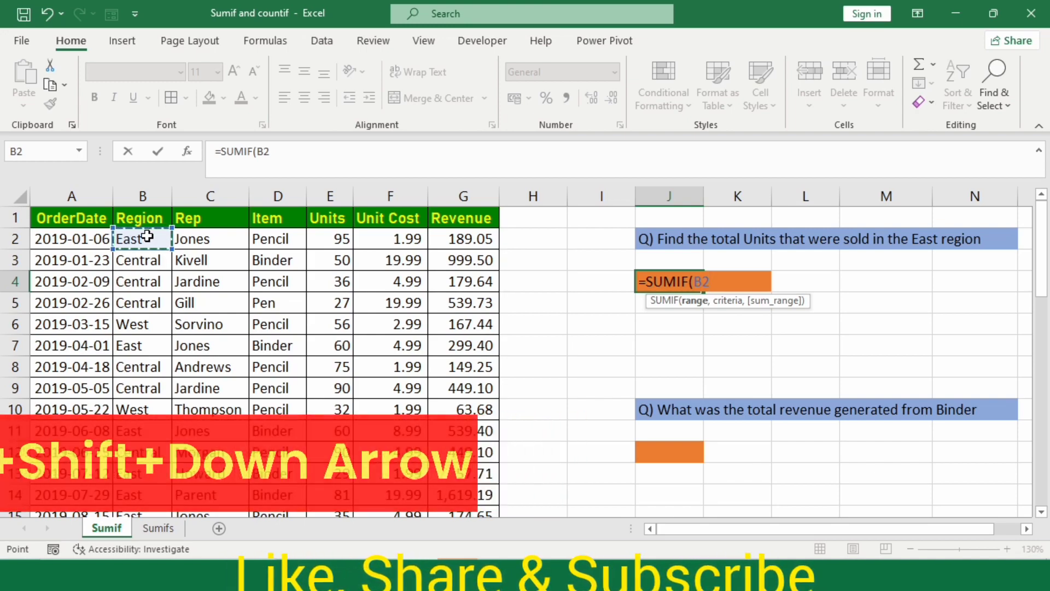
pyautogui.hotkey('ctrl', 'shift', 'Down')
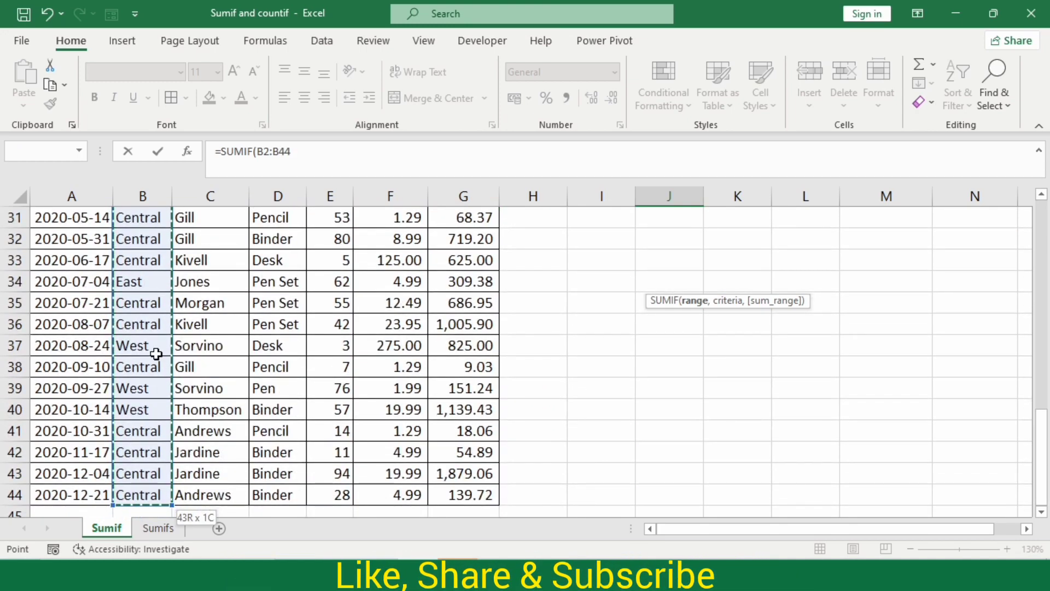
pyautogui.scroll(6, 156, 354)
pyautogui.scroll(4, 156, 354)
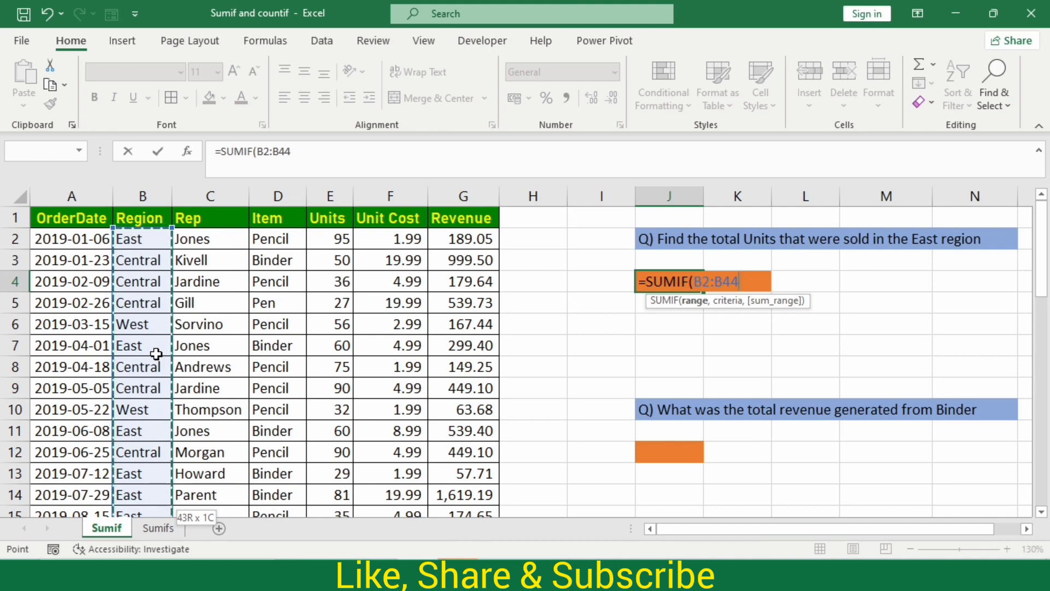
# Step: Complete the J4 SUMIF formula with the criteria "East" and the Units data E2:E44 as the sum range
pyautogui.write(',')
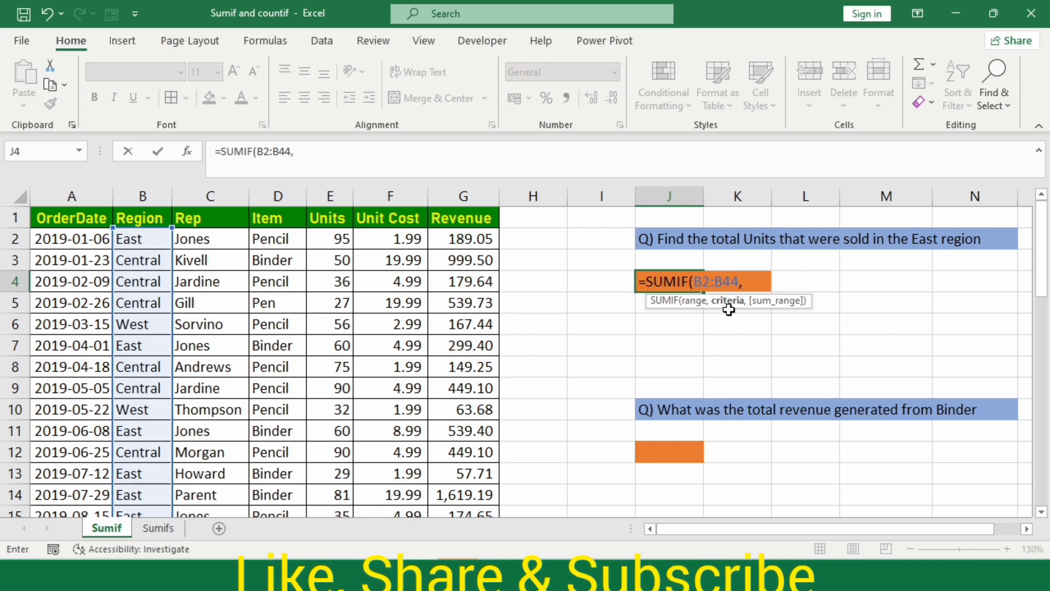
pyautogui.write('"')
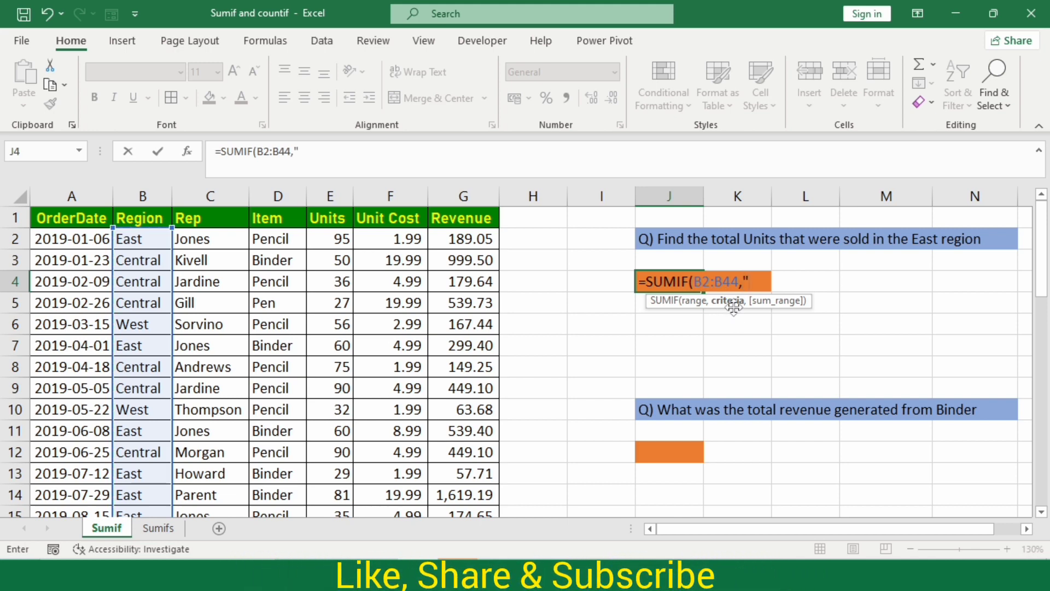
pyautogui.write('East')
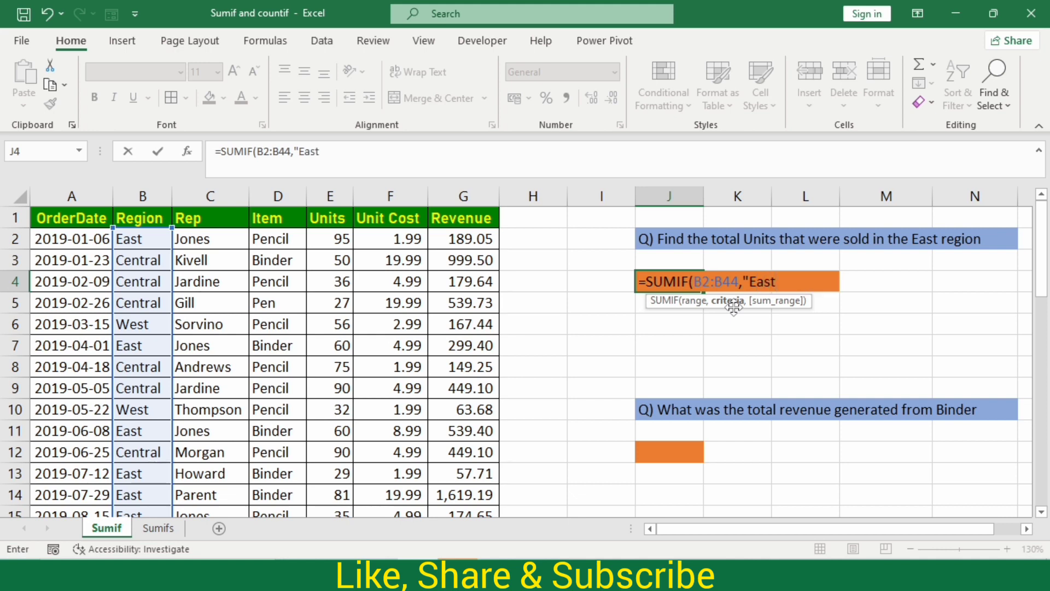
pyautogui.write('",')
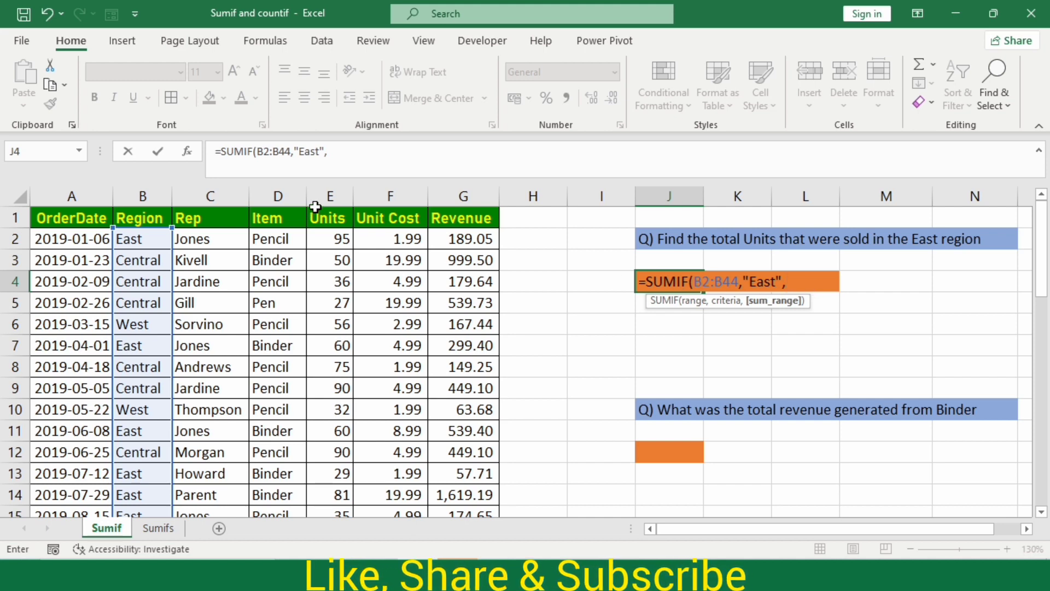
pyautogui.write('E')
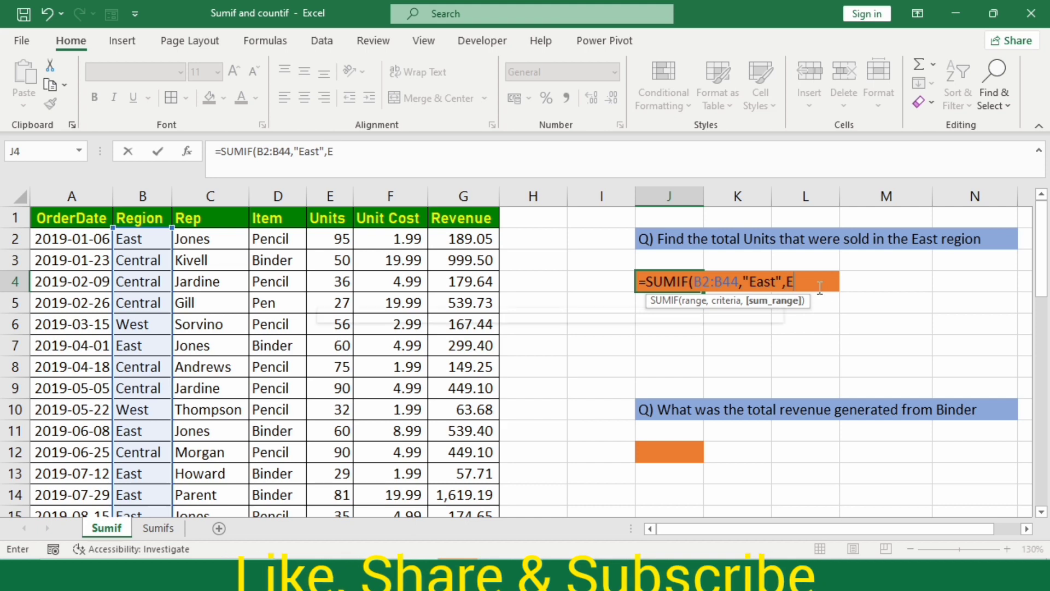
pyautogui.write('2')
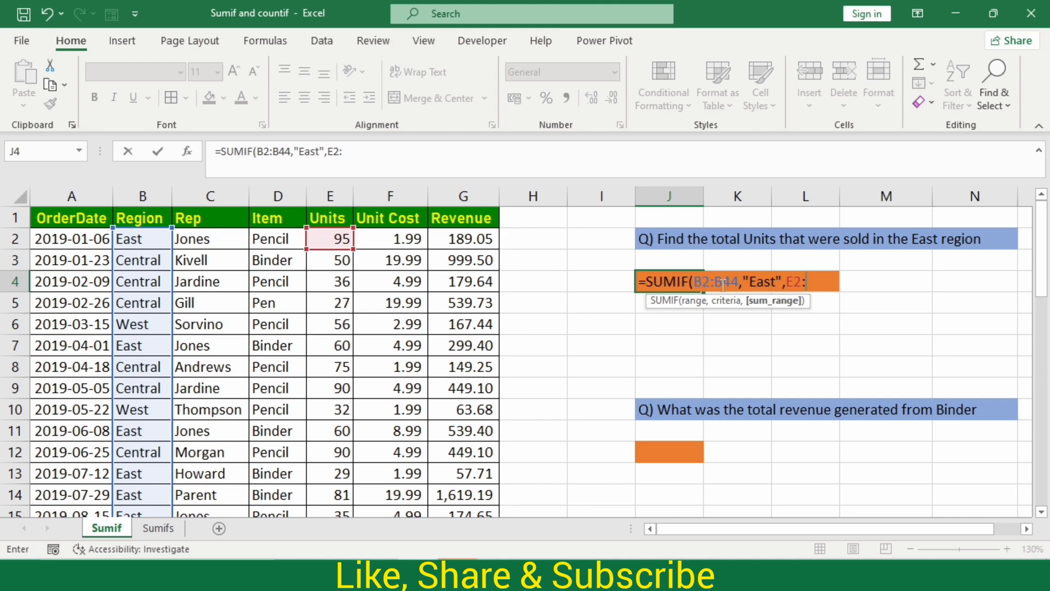
pyautogui.write(':E44')
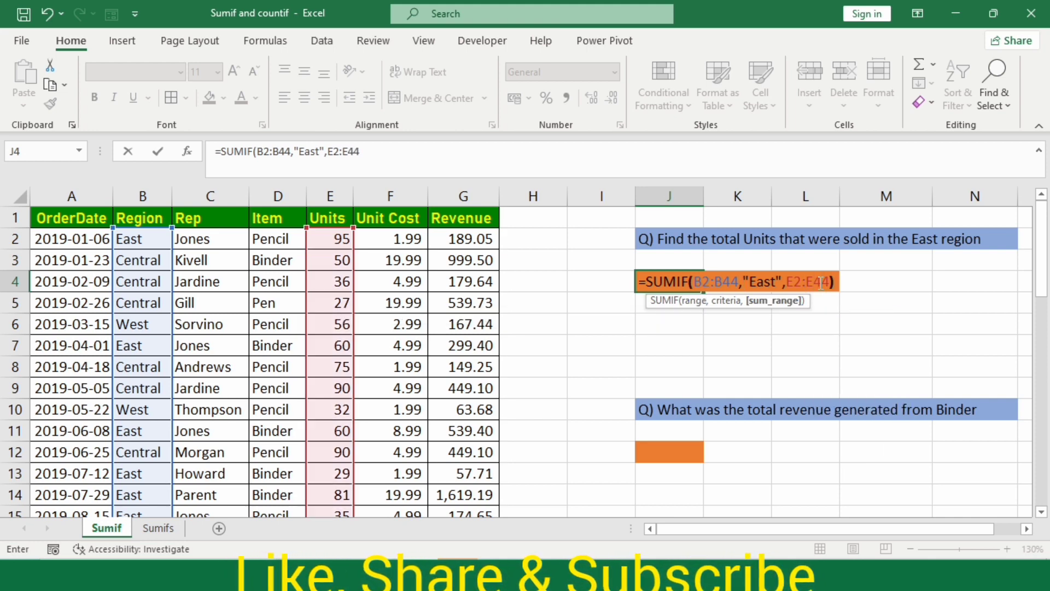
pyautogui.press('Return')
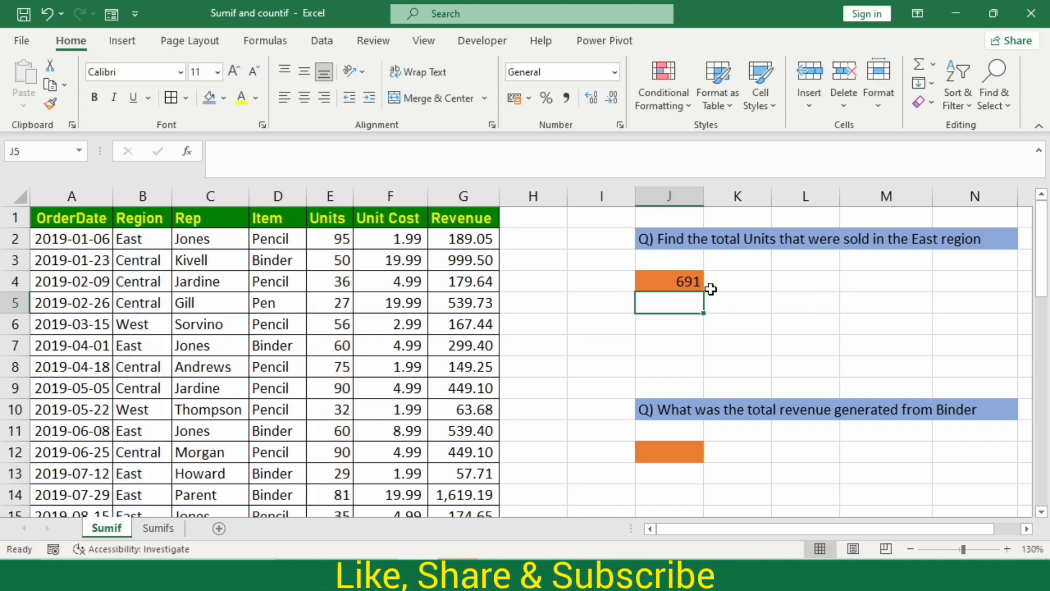
pyautogui.click(697, 282)
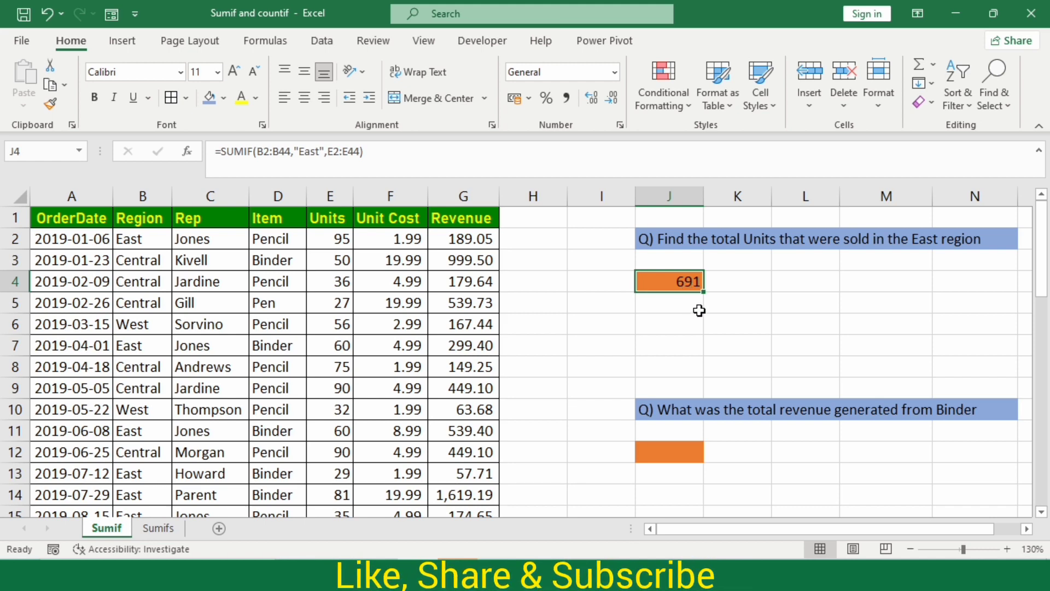
# Step: Examine the question about total revenue from Binder and the Revenue and Item columns it refers to
pyautogui.click(673, 410)
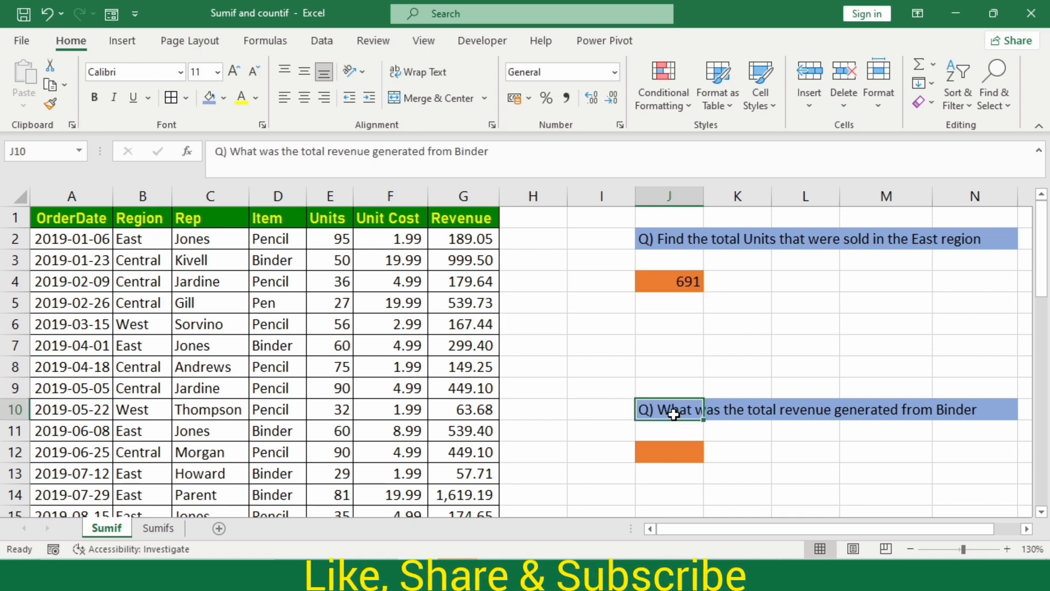
pyautogui.click(733, 411)
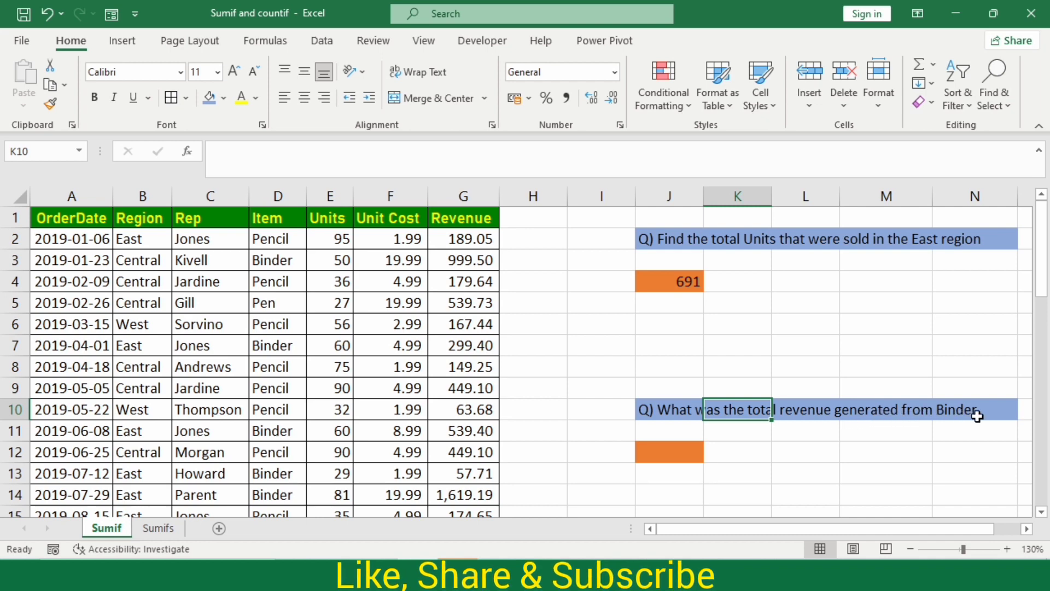
pyautogui.click(695, 451)
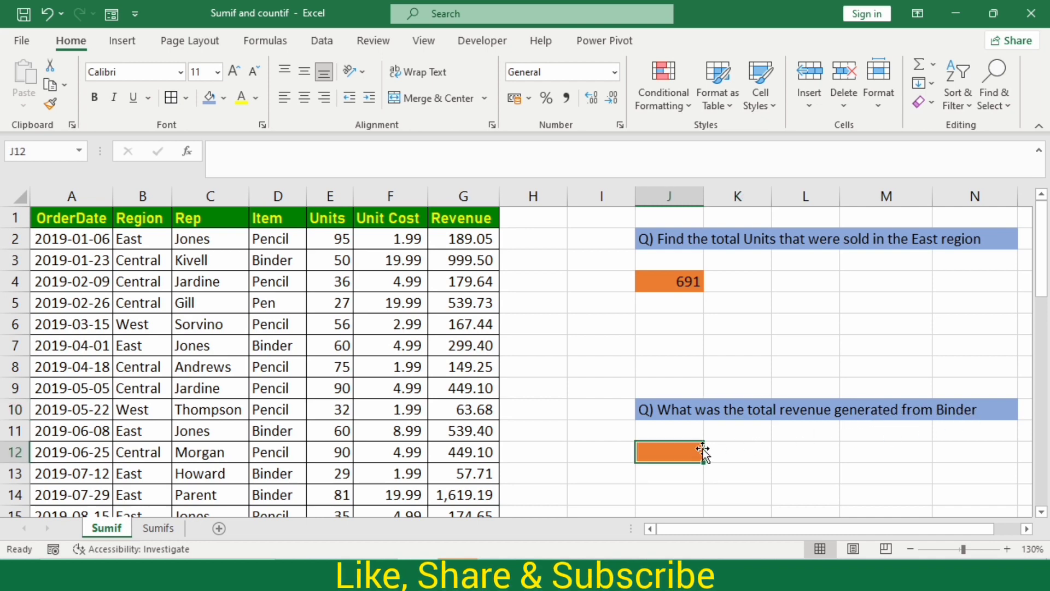
pyautogui.click(953, 412)
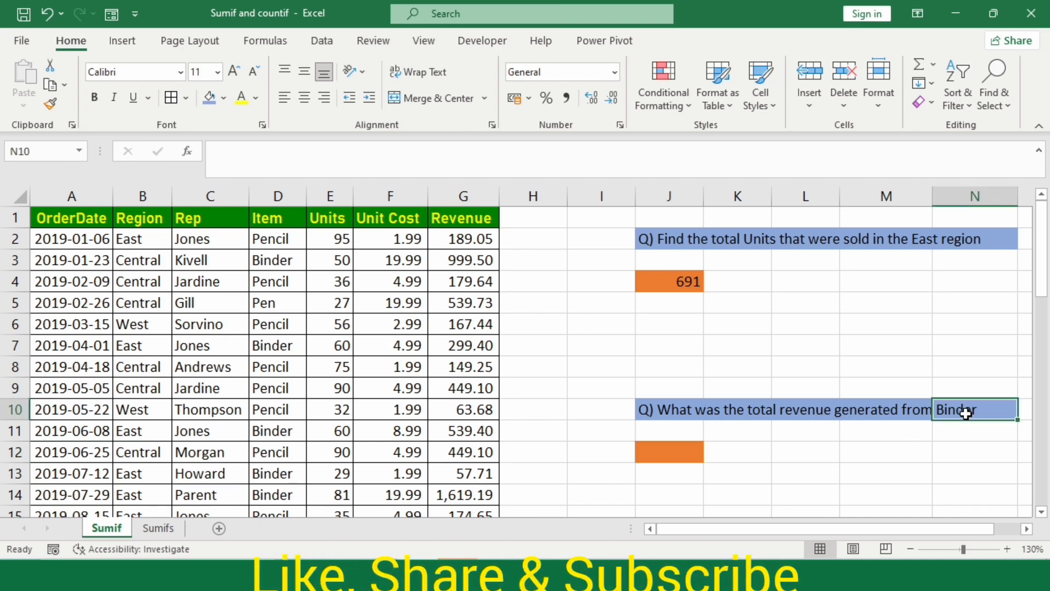
pyautogui.click(809, 414)
pyautogui.click(673, 452)
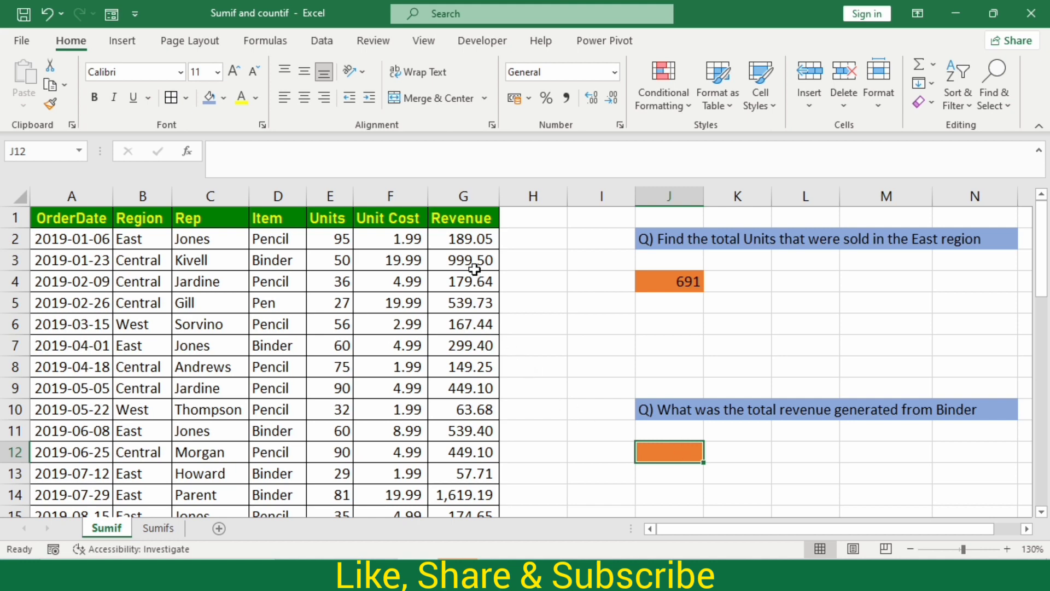
pyautogui.moveTo(463, 228); pyautogui.dragTo(476, 411)
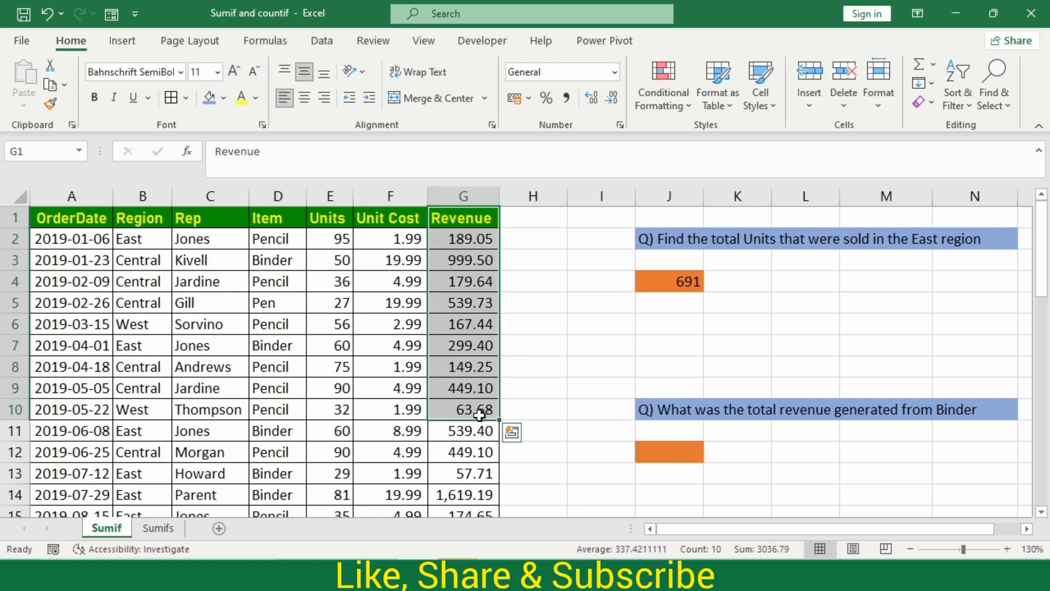
pyautogui.click(972, 411)
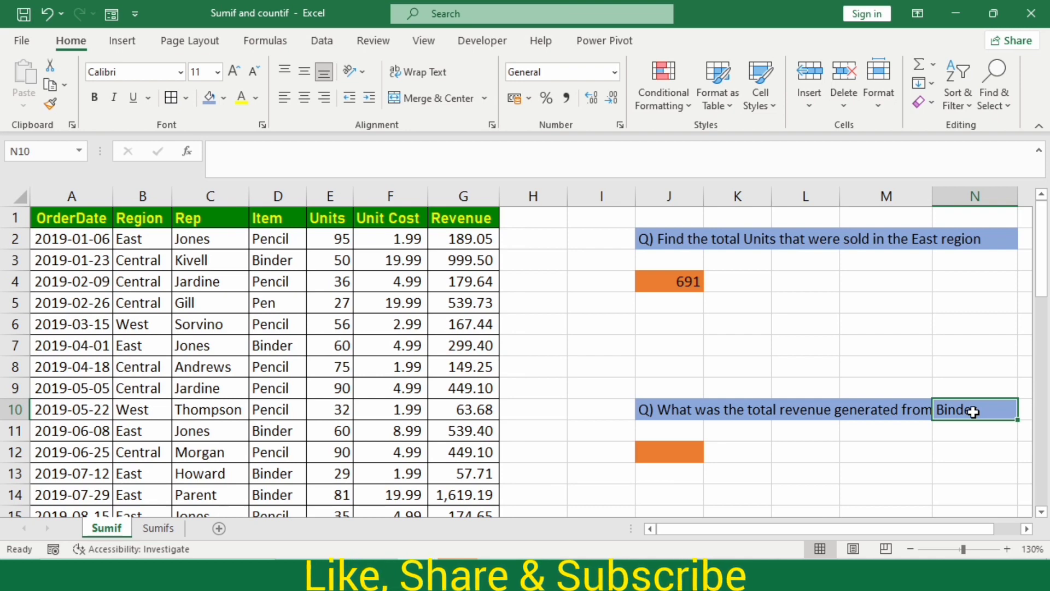
pyautogui.moveTo(267, 248); pyautogui.dragTo(271, 261)
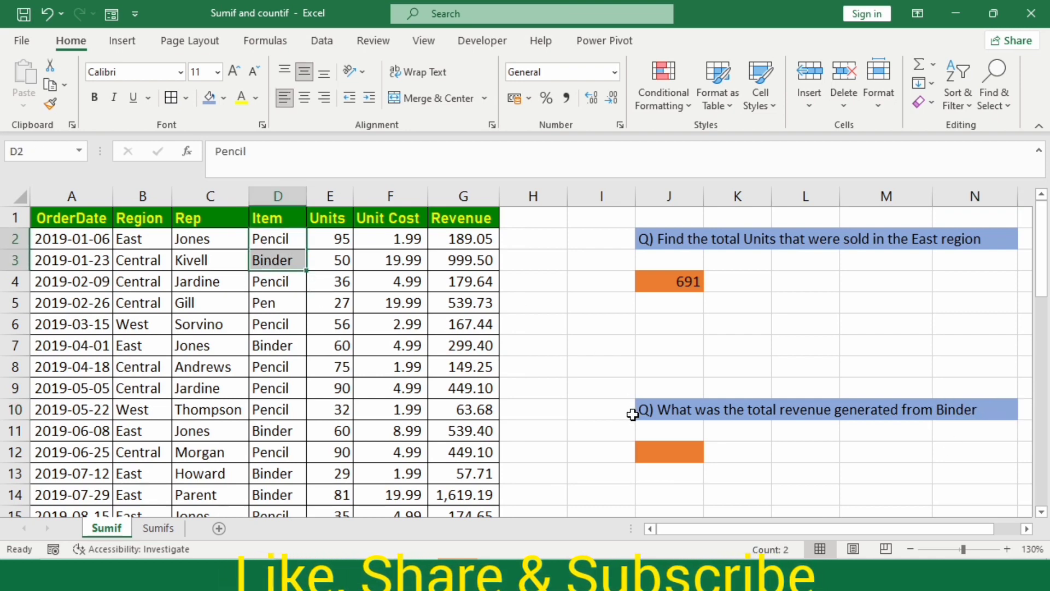
# Step: Start a SUMIF formula in J12 with the Item data D2:D44 as its range
pyautogui.click(654, 449)
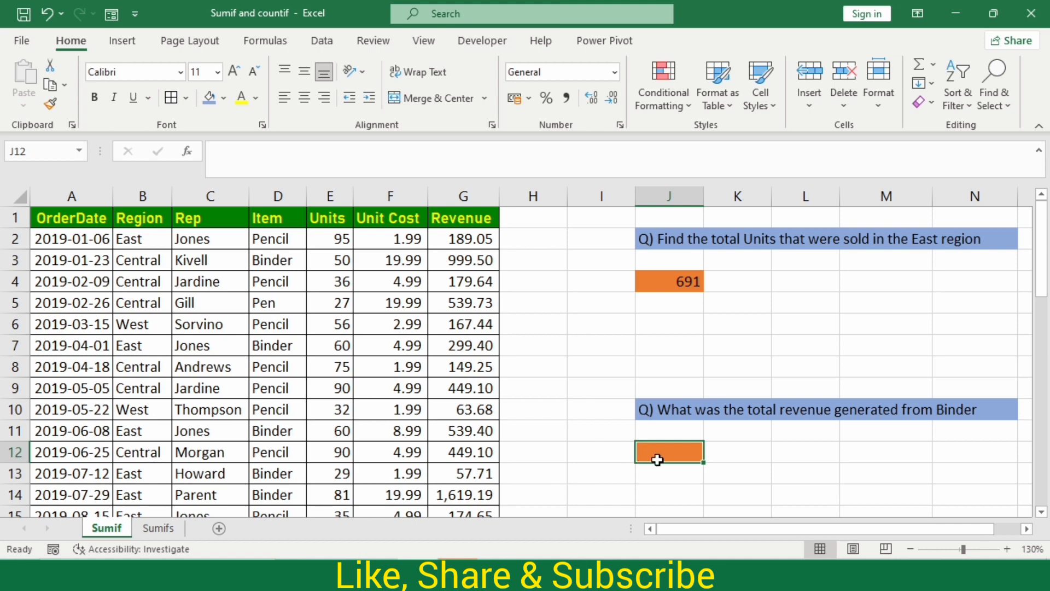
pyautogui.write('=')
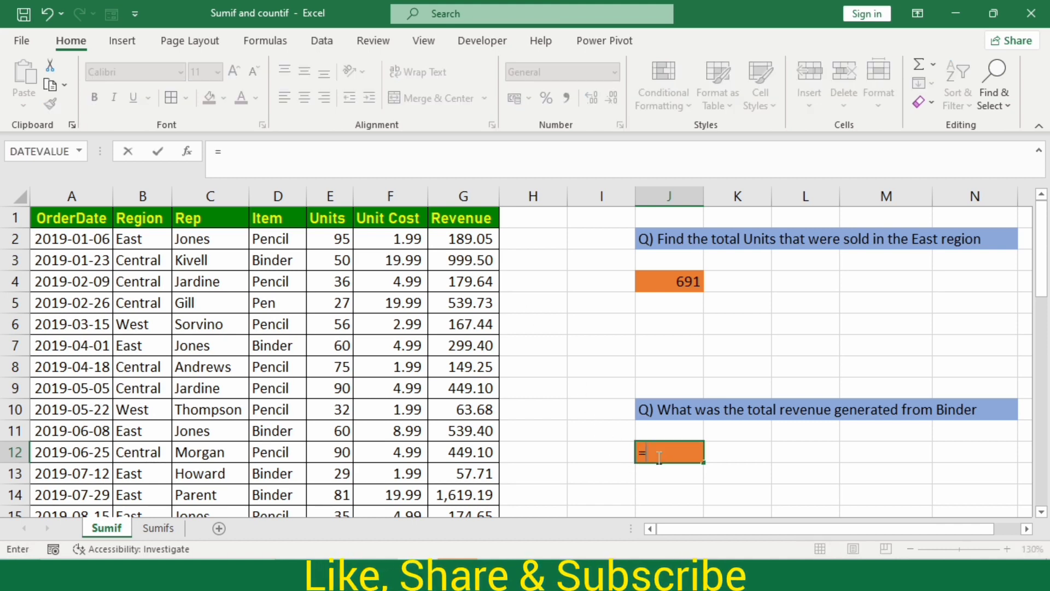
pyautogui.write('sumif')
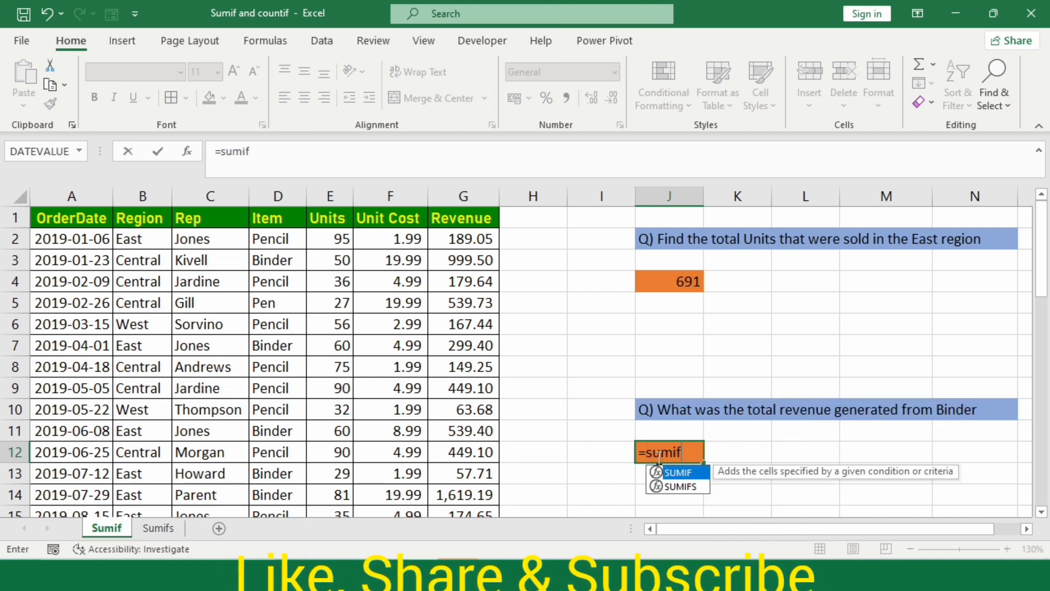
pyautogui.press('Tab')
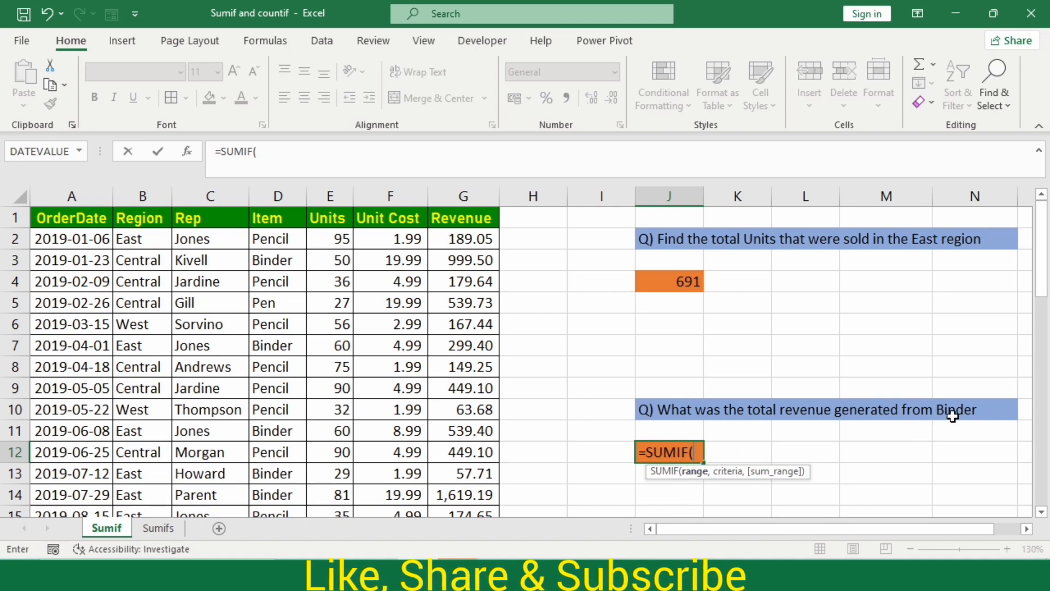
pyautogui.click(275, 239)
pyautogui.press('BackSpace')
pyautogui.press('BackSpace')
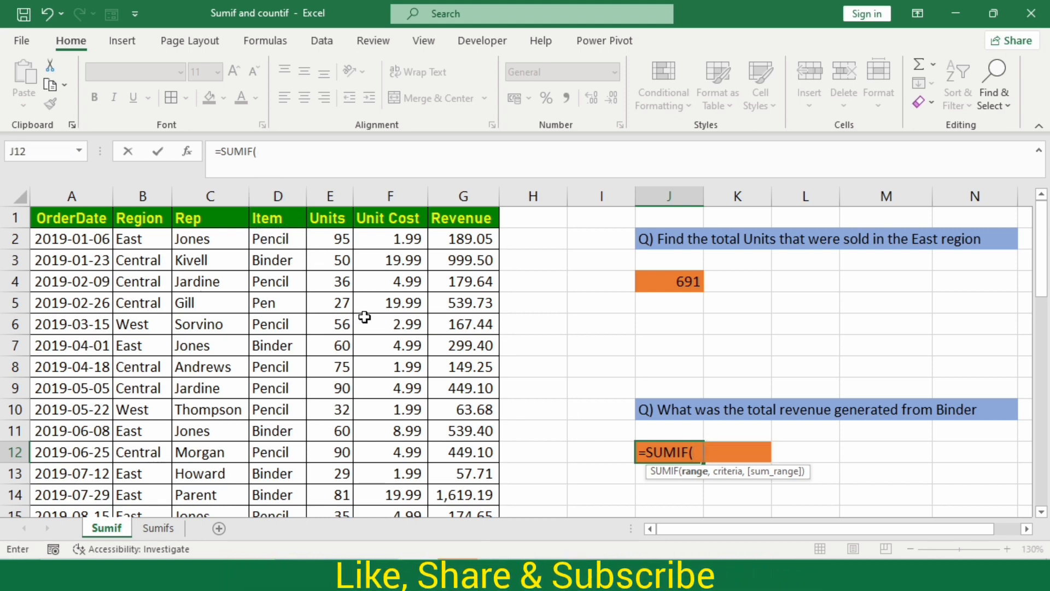
pyautogui.write('D2:')
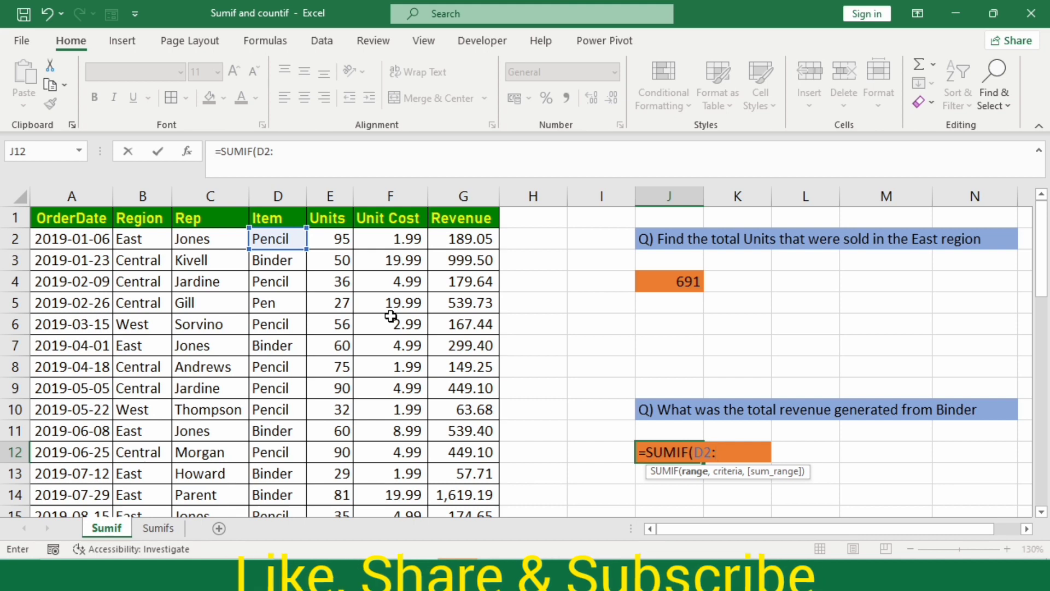
pyautogui.write('D44,')
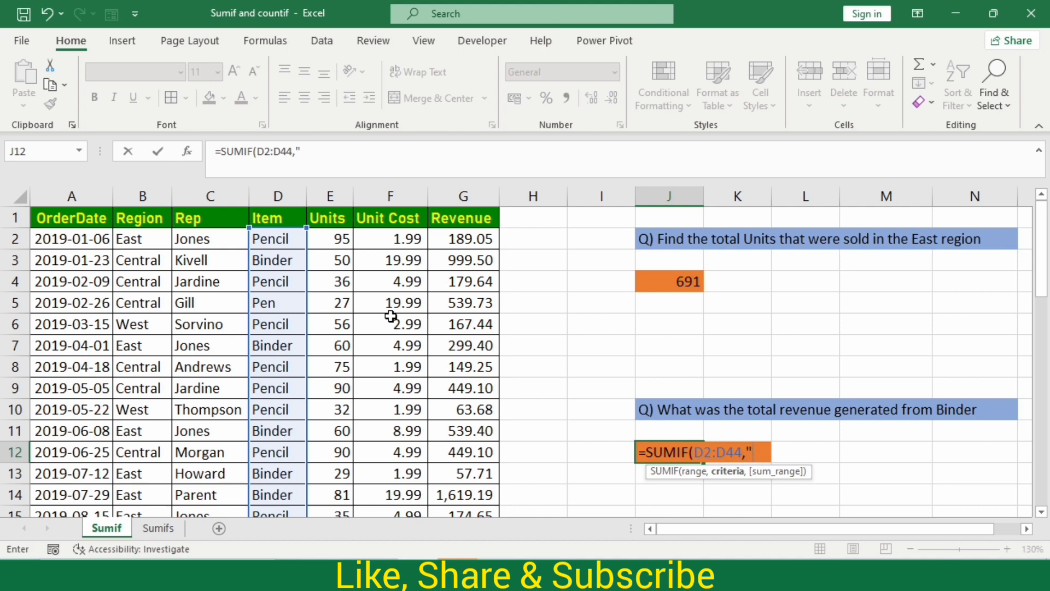
# Step: Complete the J12 SUMIF formula with the criteria "Binder" and the Revenue data G2:G44 as the sum range
pyautogui.write('"Binder')
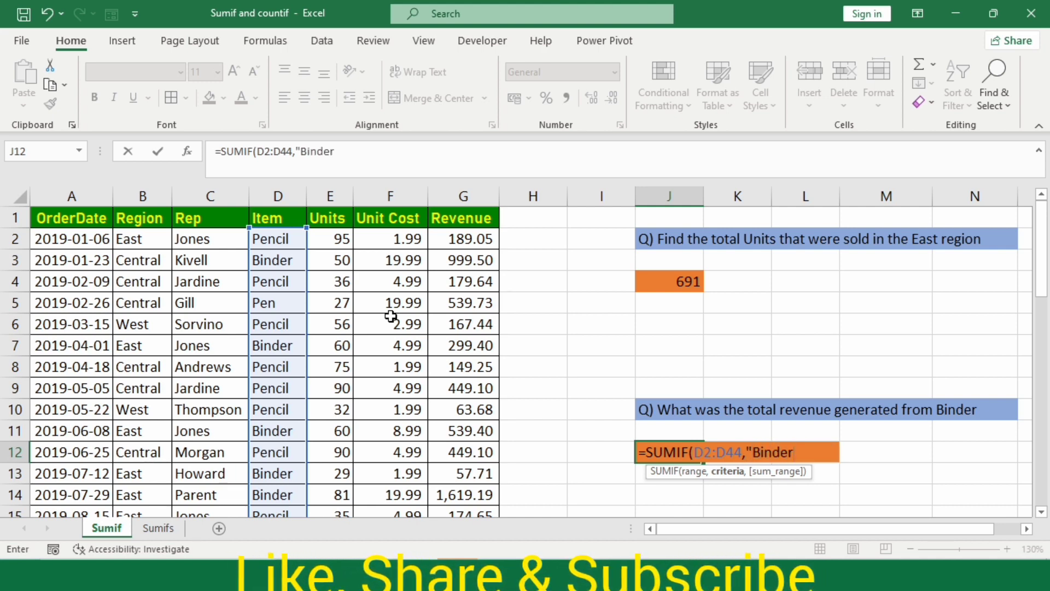
pyautogui.write('",')
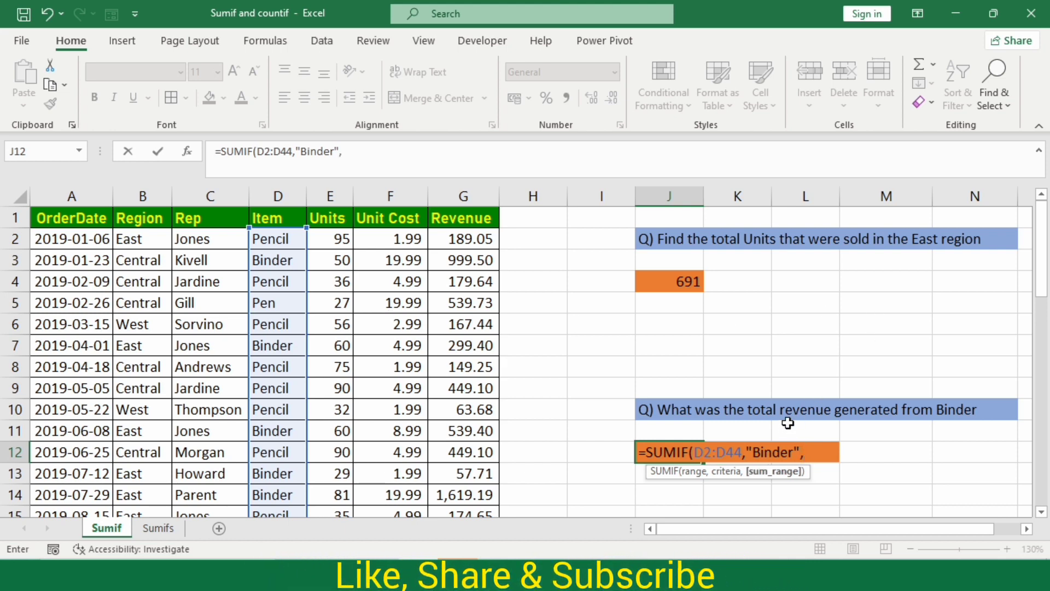
pyautogui.click(470, 236)
pyautogui.hotkey('ctrl', 'shift', 'Down')
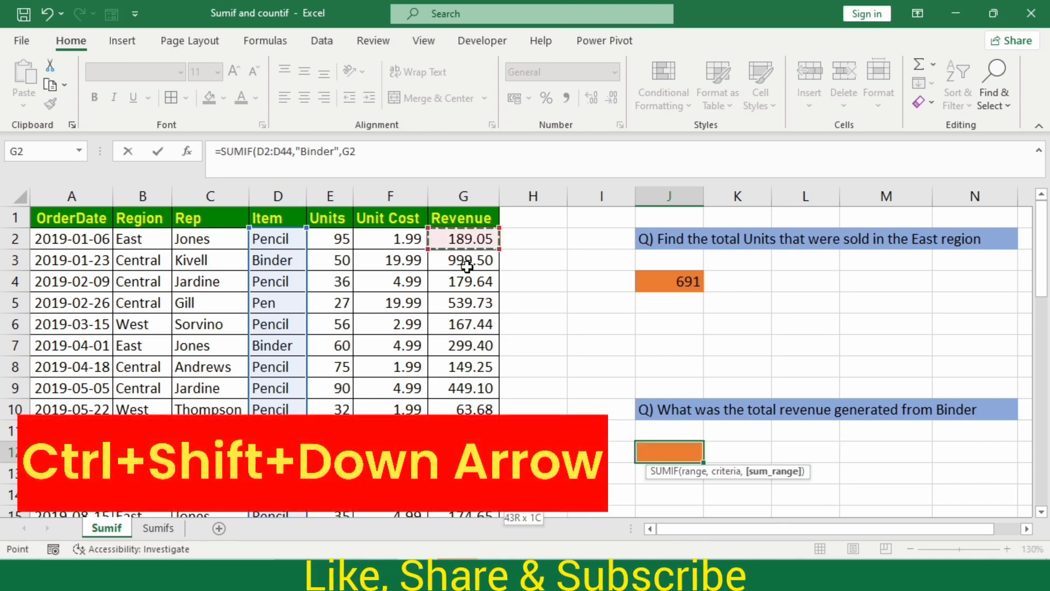
pyautogui.scroll(10, 466, 267)
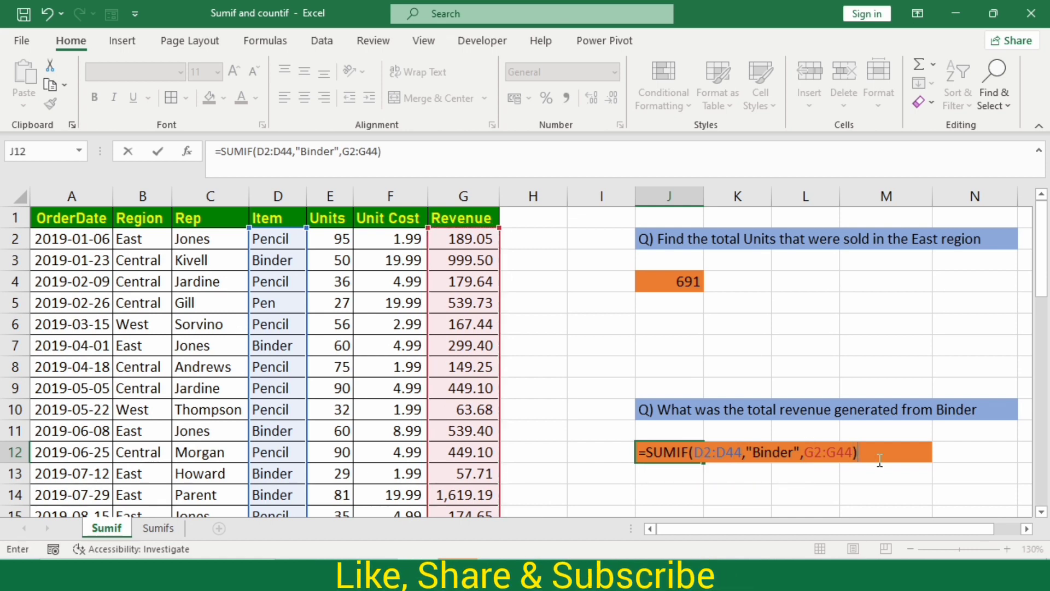
pyautogui.press('Return')
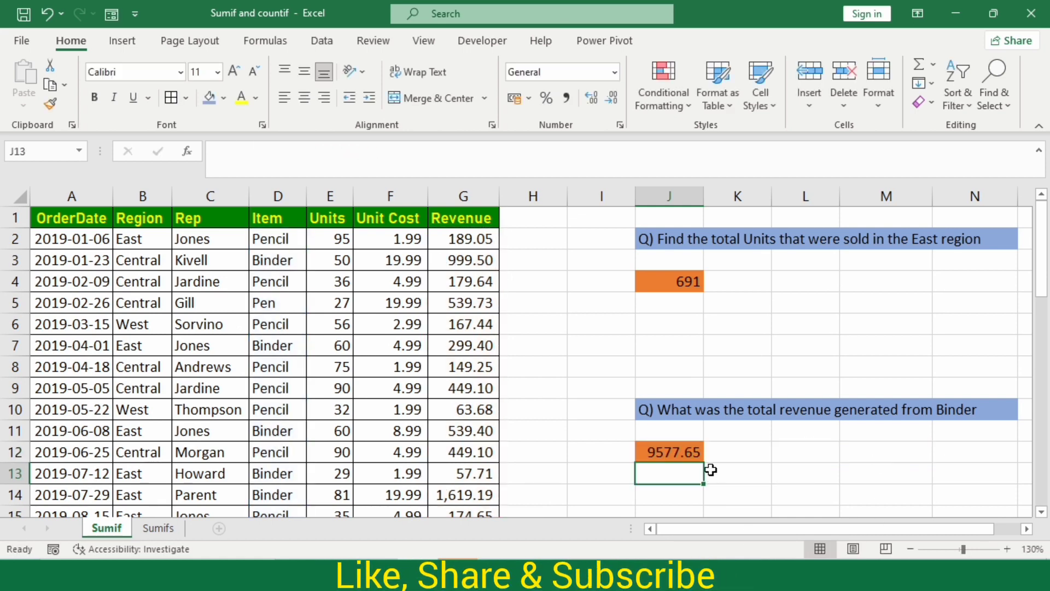
# Step: Review the range, criteria and sum range arguments of the J12 SUMIF formula against the Binder revenue question
pyautogui.click(685, 453)
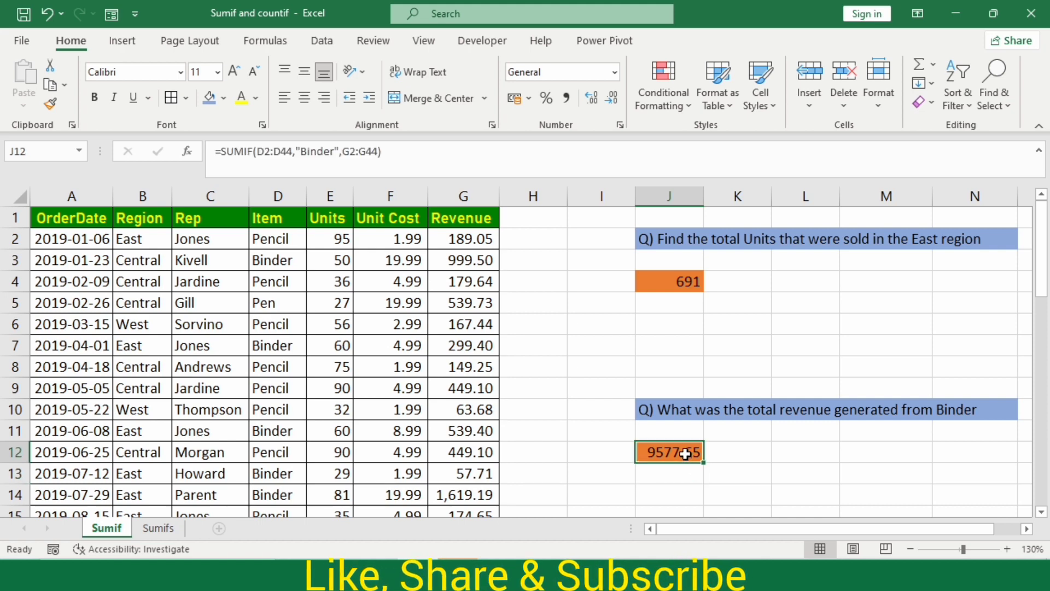
pyautogui.click(941, 410)
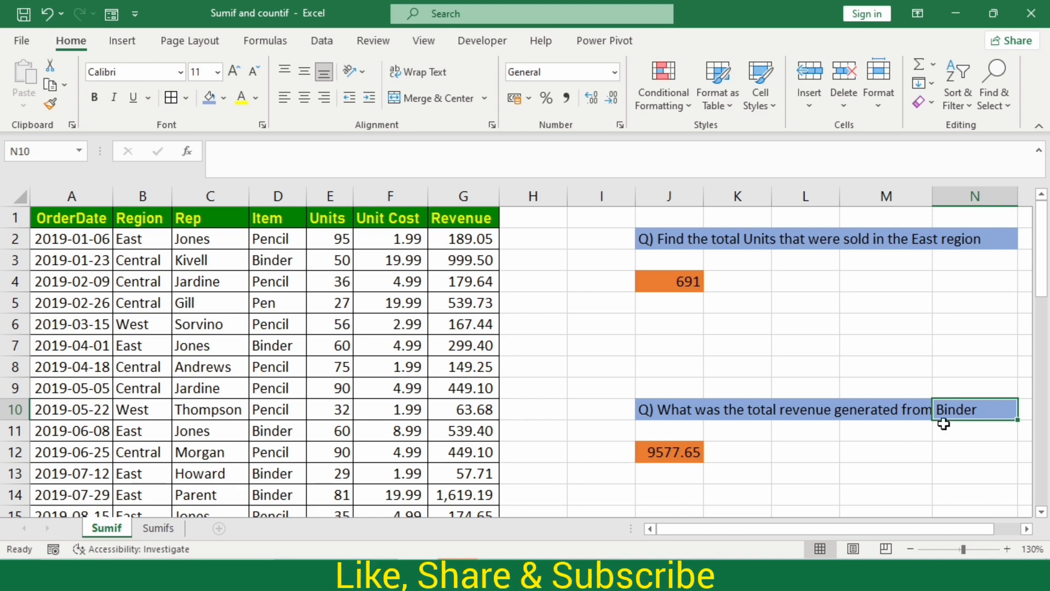
pyautogui.click(689, 455)
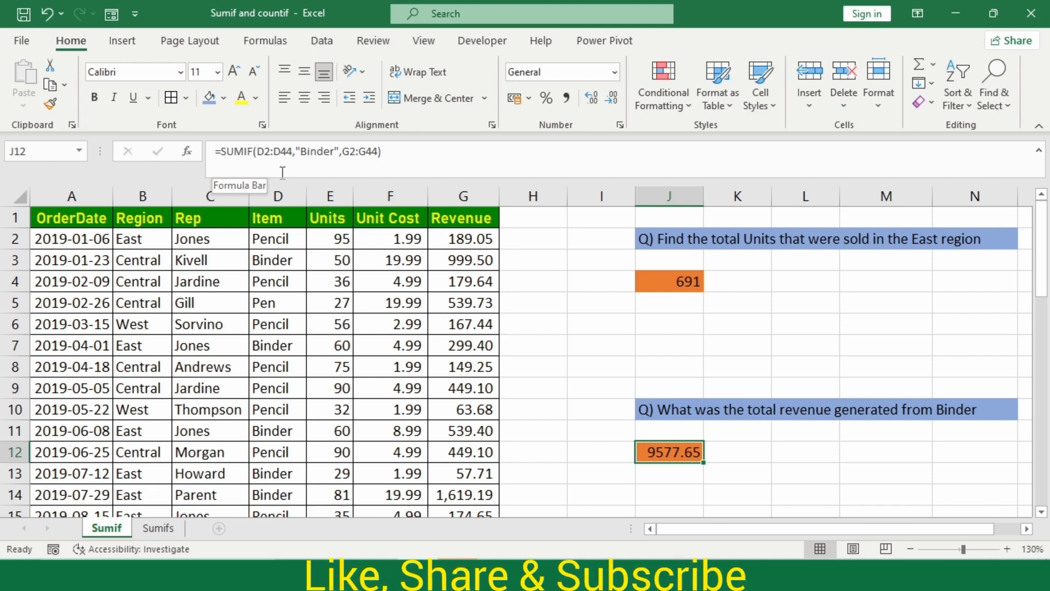
pyautogui.doubleClick(670, 456)
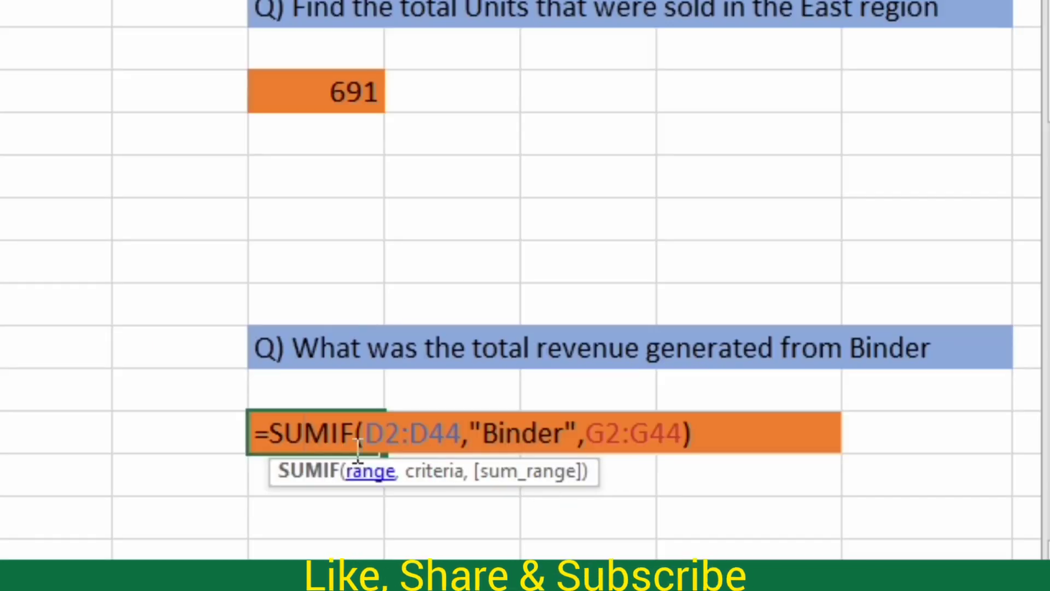
pyautogui.moveTo(368, 434); pyautogui.dragTo(453, 430)
pyautogui.click(472, 433)
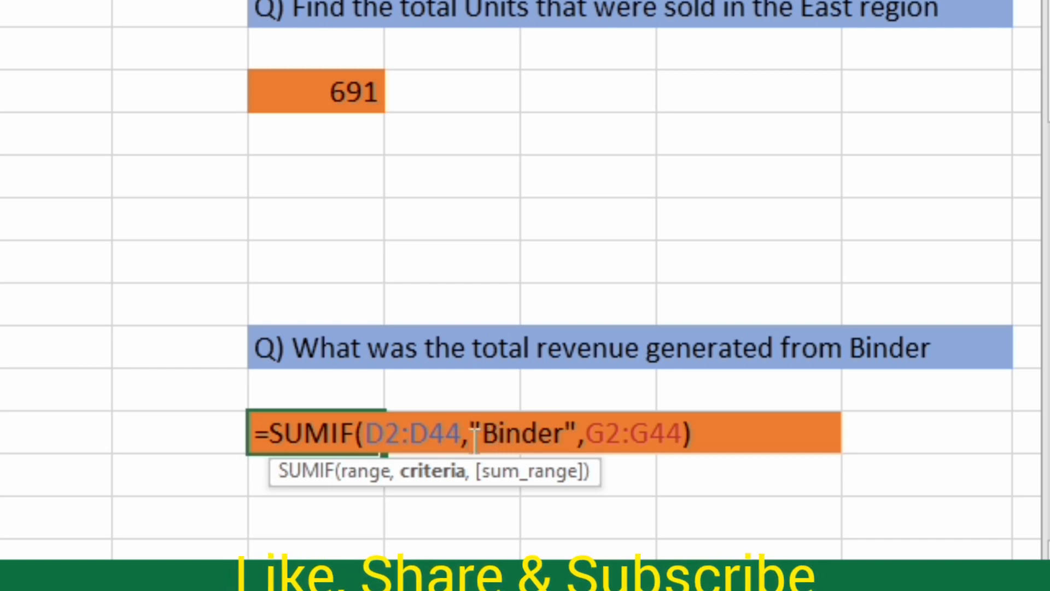
pyautogui.click(624, 434)
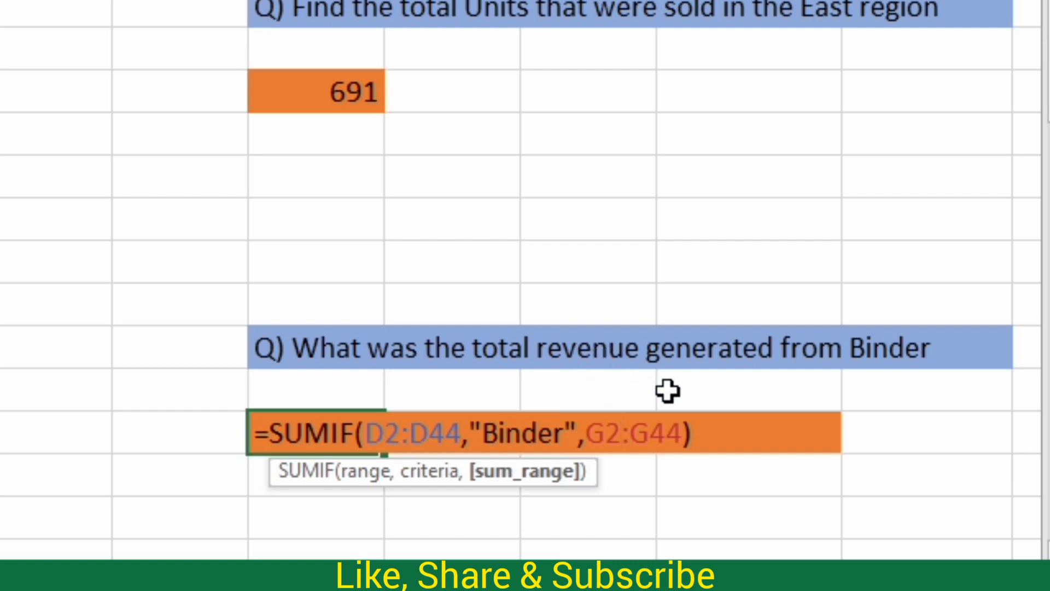
pyautogui.press('Return')
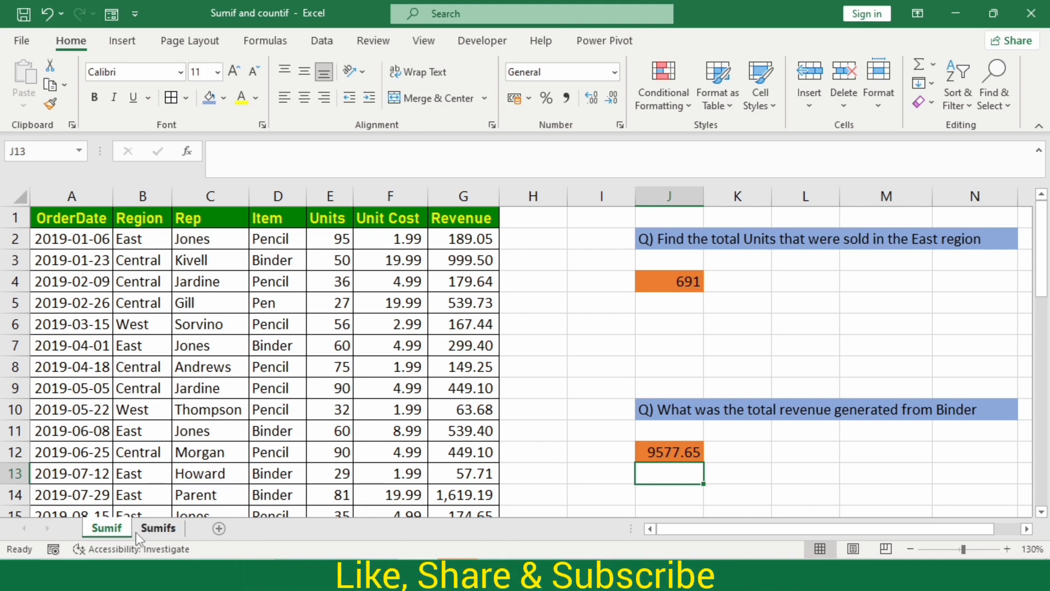
# Step: Open the Sumifs sheet and examine its sales table and the full text of the two questions beside it
pyautogui.click(171, 534)
pyautogui.scroll(1, 558, 377)
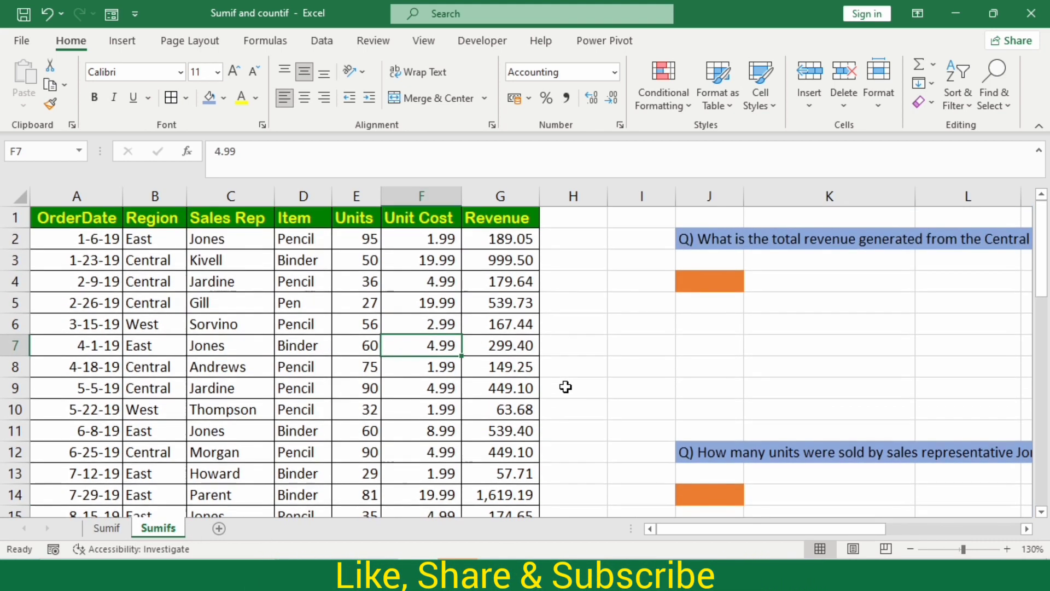
pyautogui.scroll(-1, 807, 366)
pyautogui.scroll(-5, 807, 366)
pyautogui.scroll(5, 809, 380)
pyautogui.press('Up')
pyautogui.press('Left')
pyautogui.moveTo(64, 218); pyautogui.dragTo(501, 369)
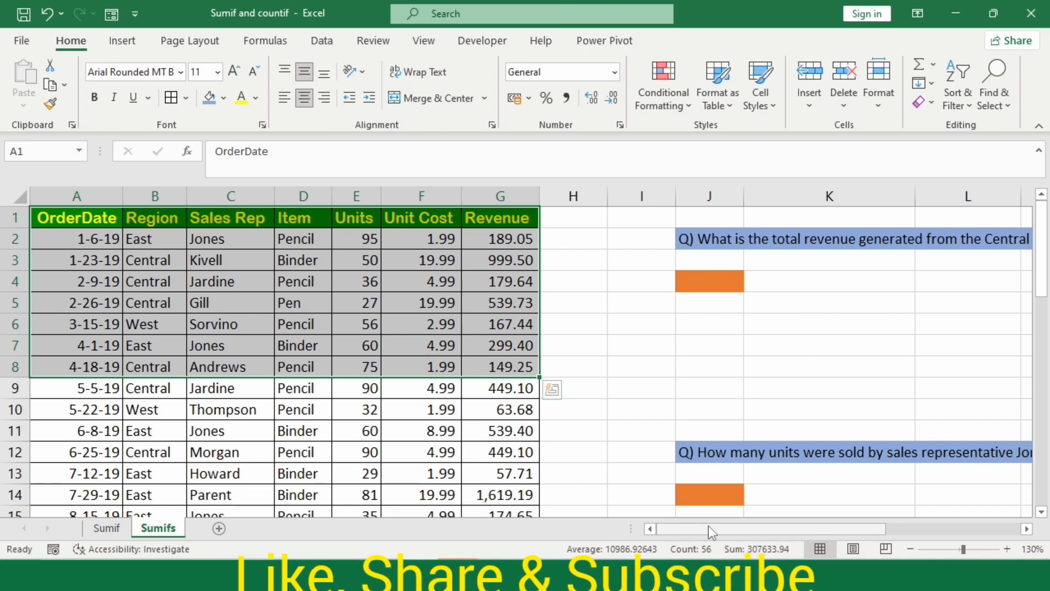
pyautogui.moveTo(708, 526); pyautogui.dragTo(769, 530)
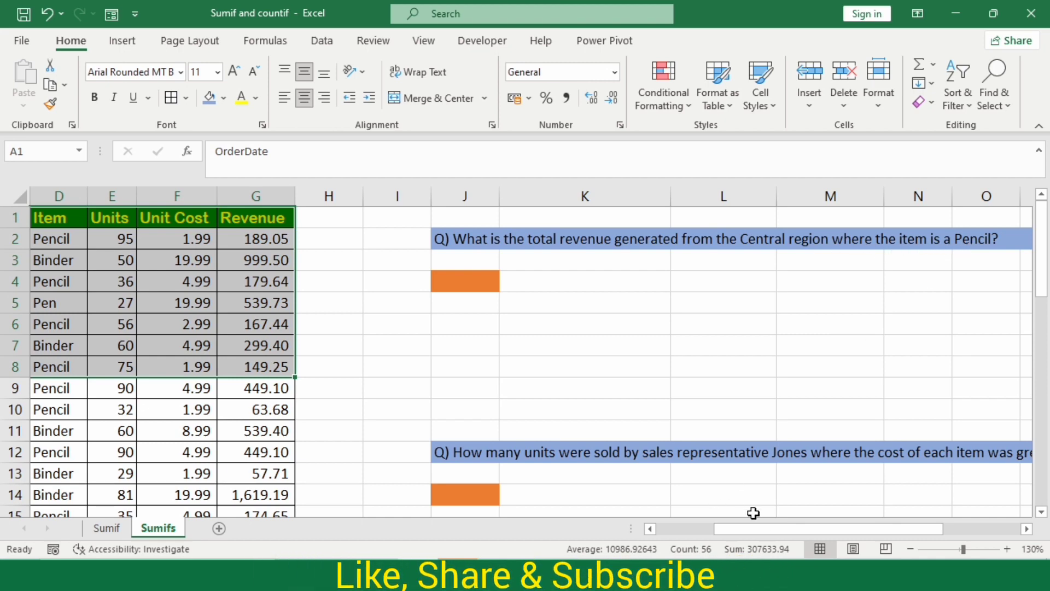
pyautogui.moveTo(766, 534); pyautogui.dragTo(793, 530)
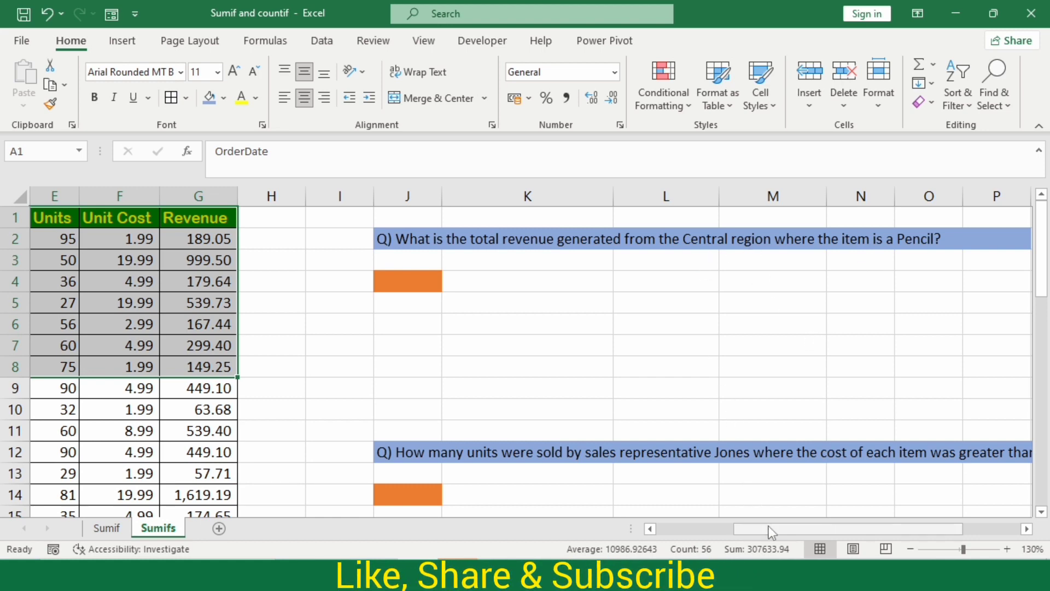
pyautogui.moveTo(769, 529); pyautogui.dragTo(672, 531)
# Step: Start a SUMIFS formula in J4 of the Sumifs sheet with the Revenue data G2:G44 as the sum range
pyautogui.click(707, 276)
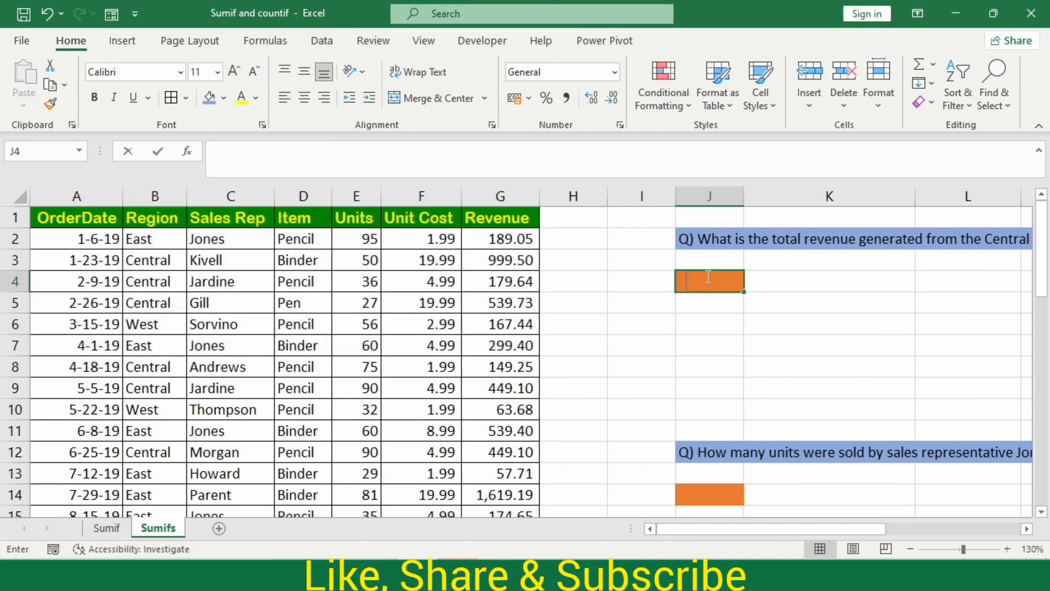
pyautogui.write('=sum')
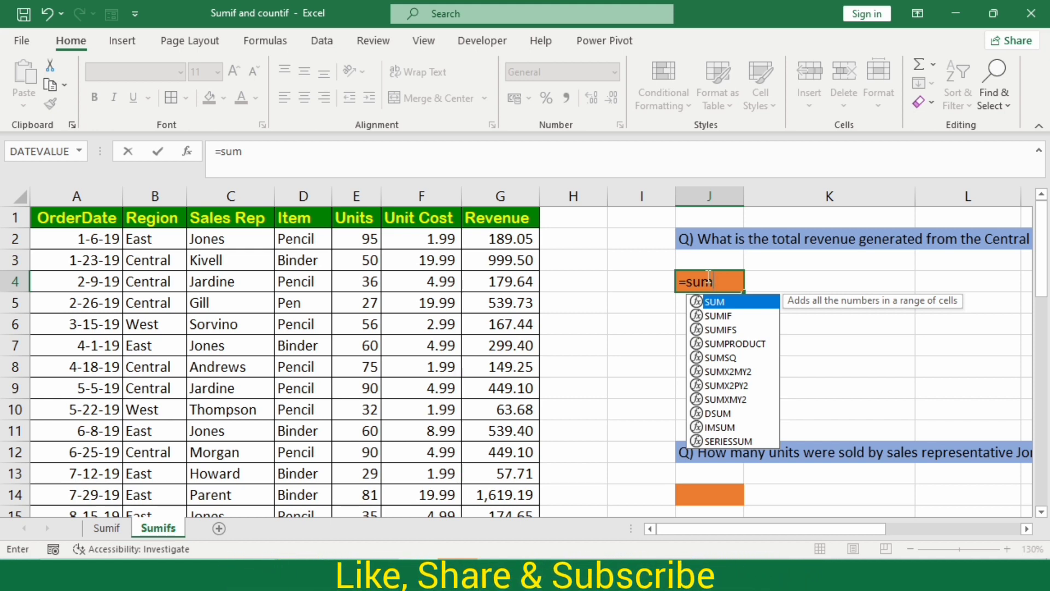
pyautogui.write('ifs')
pyautogui.press('Tab')
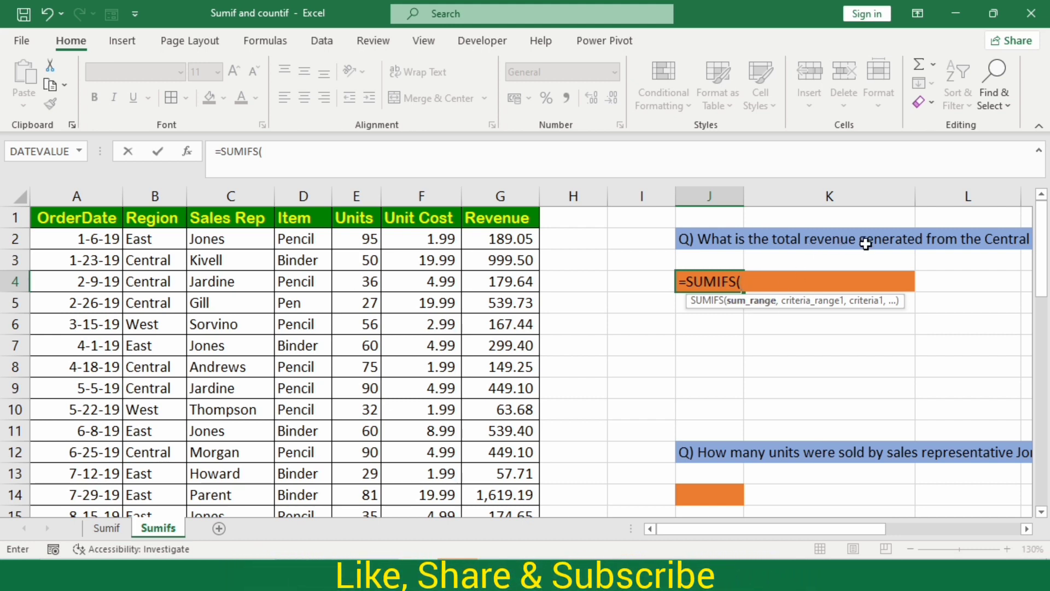
pyautogui.click(512, 236)
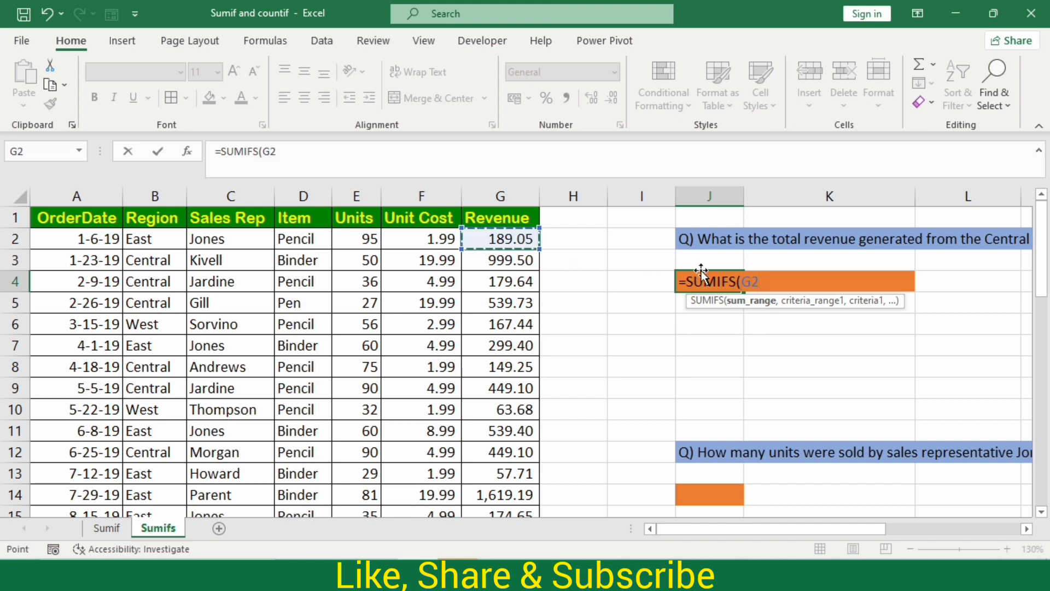
pyautogui.press('BackSpace')
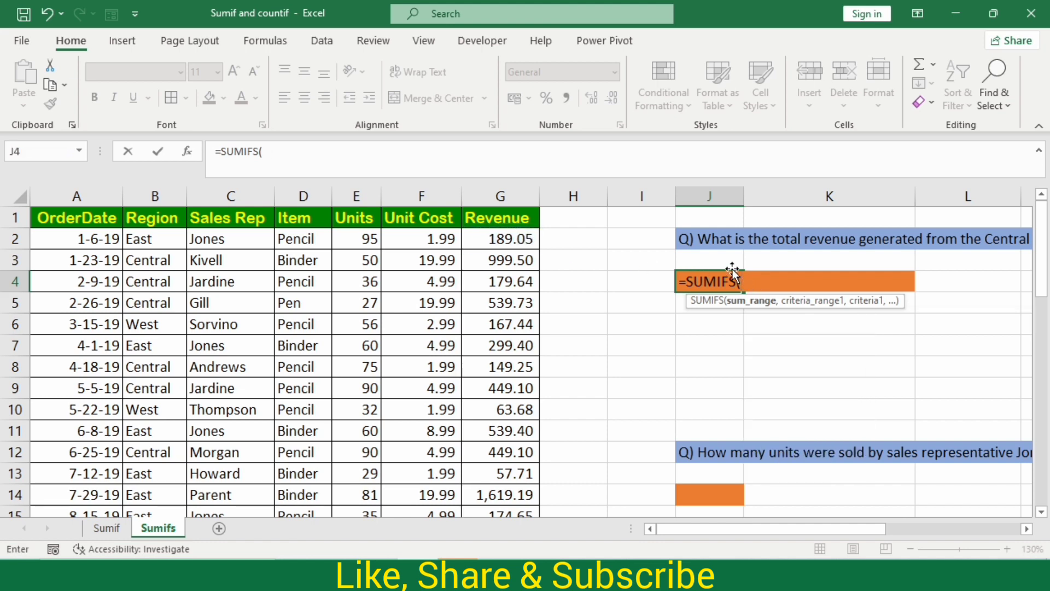
pyautogui.write('g2')
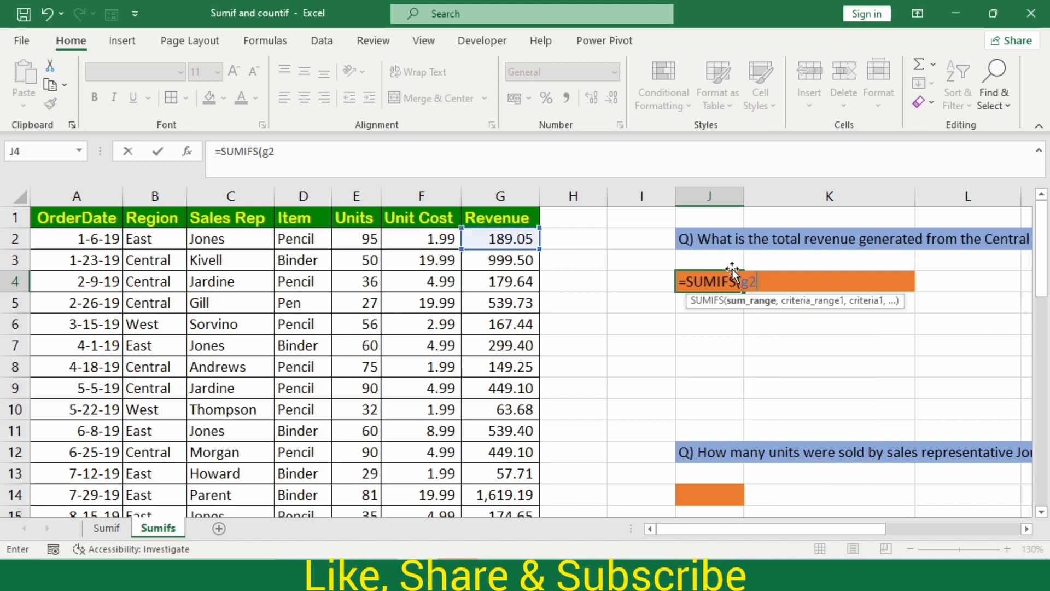
pyautogui.press('BackSpace')
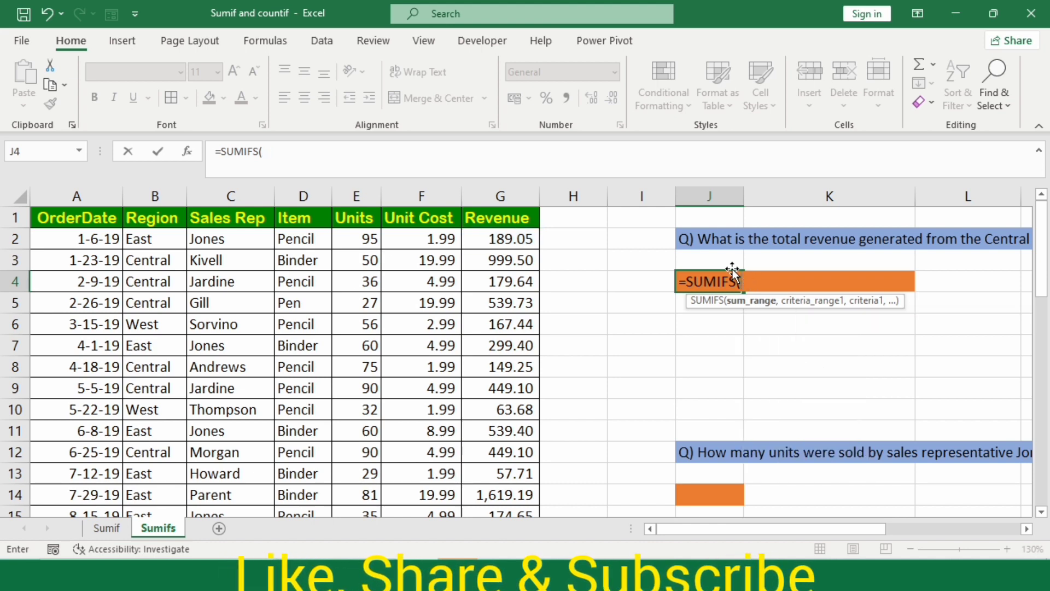
pyautogui.press('BackSpace')
pyautogui.write('G2:')
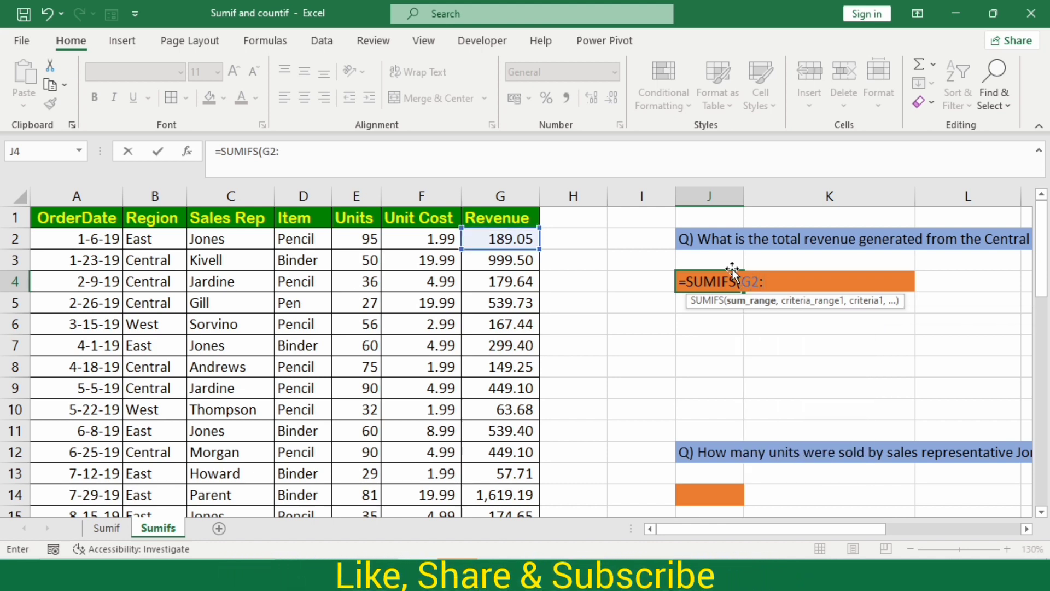
pyautogui.write('G44,')
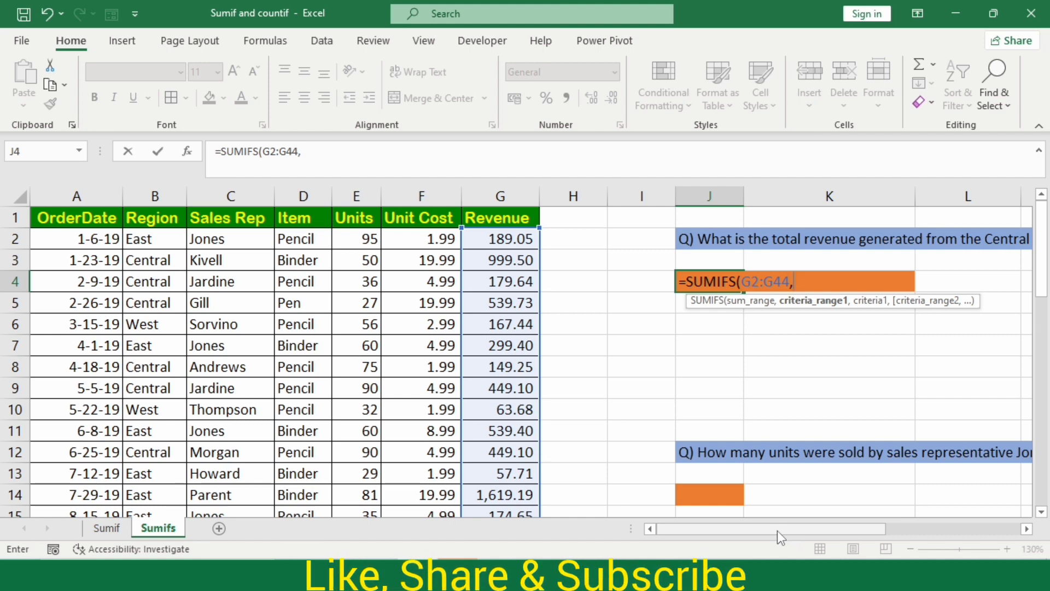
# Step: Add the first condition to the J4 SUMIFS formula: Region range B2:B44 with the criteria "Central"
pyautogui.moveTo(782, 531); pyautogui.dragTo(808, 529)
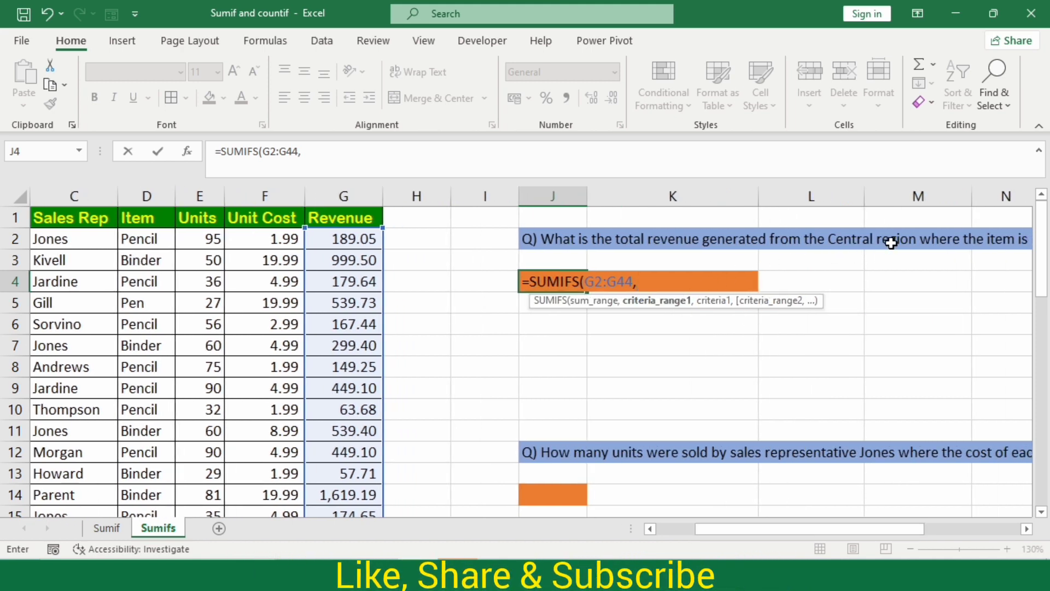
pyautogui.moveTo(806, 528); pyautogui.dragTo(743, 530)
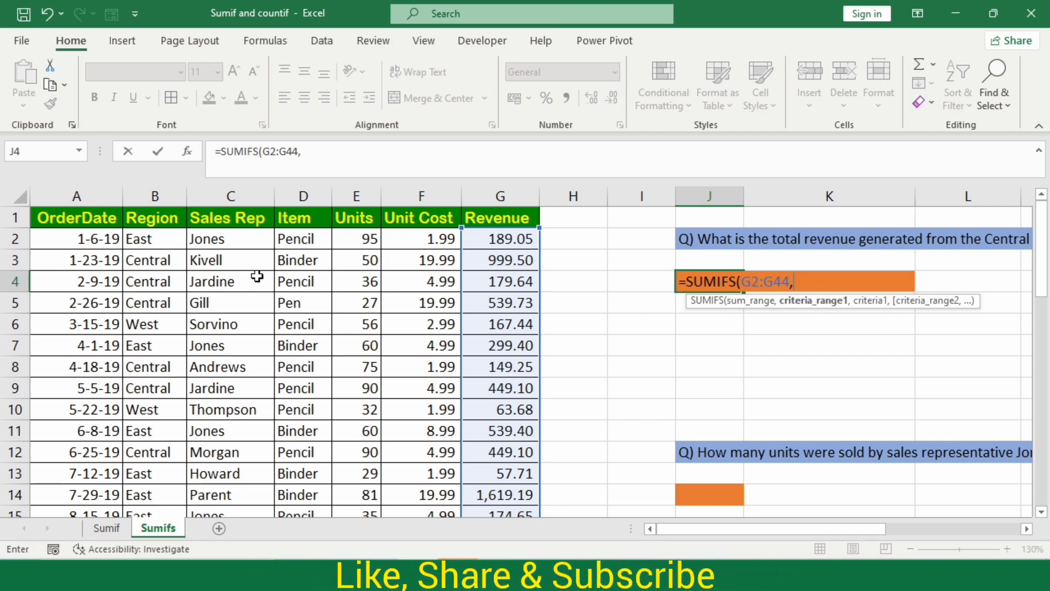
pyautogui.write('B2')
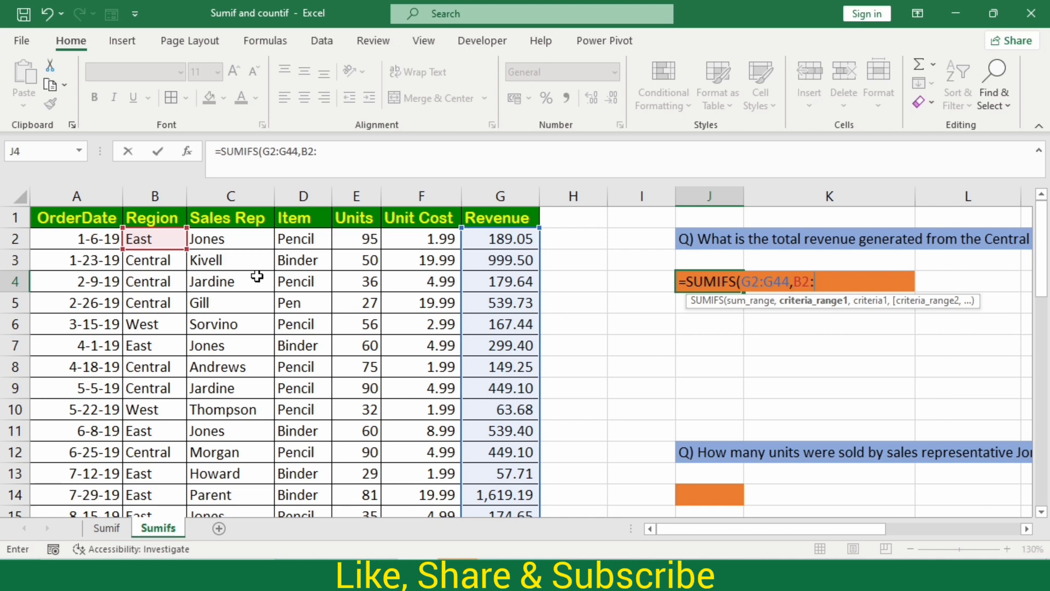
pyautogui.write(':B44')
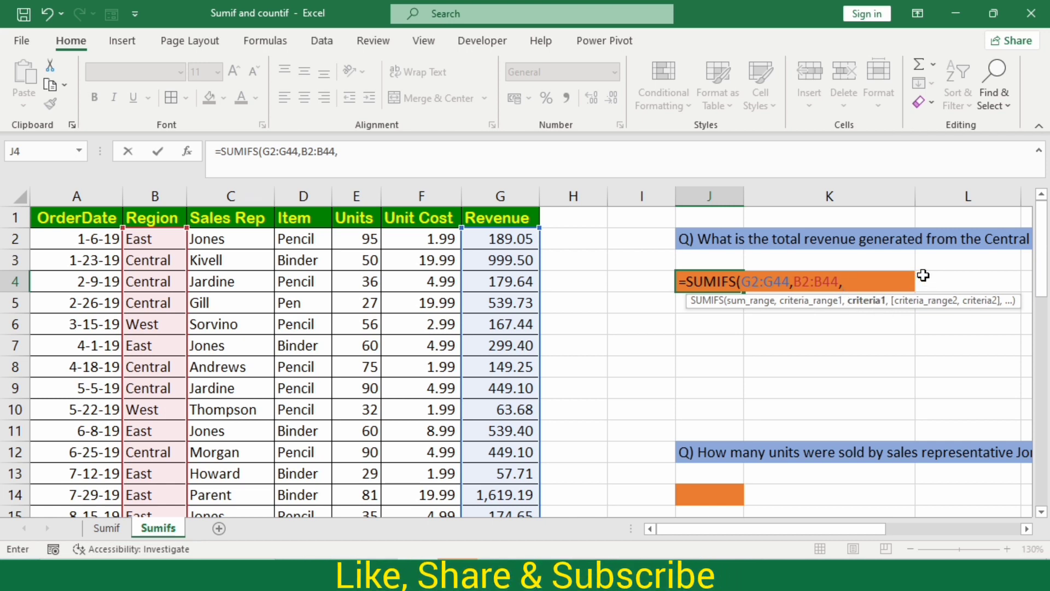
pyautogui.write(',"')
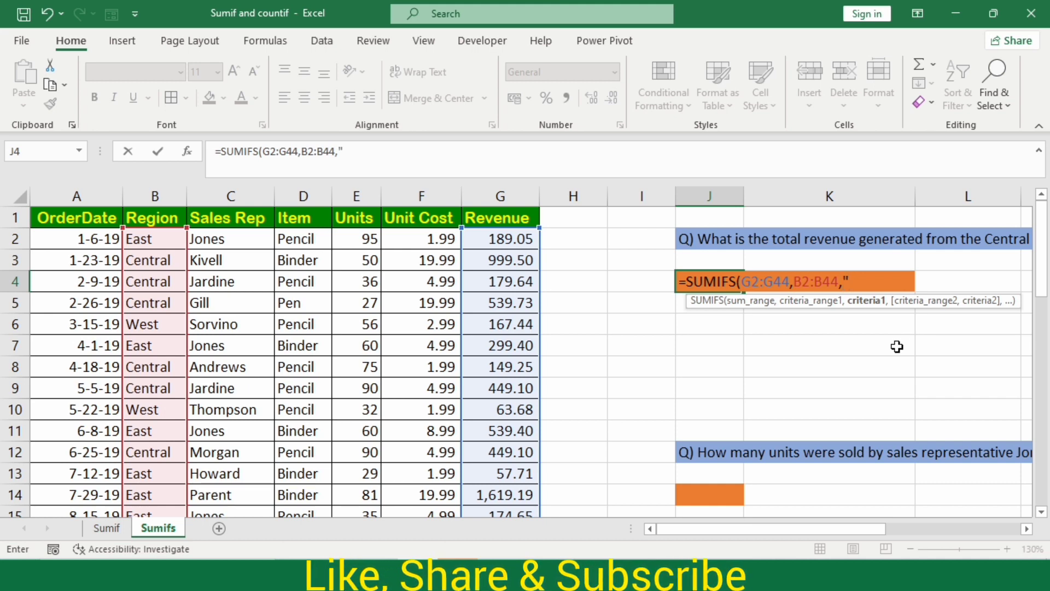
pyautogui.write('Central')
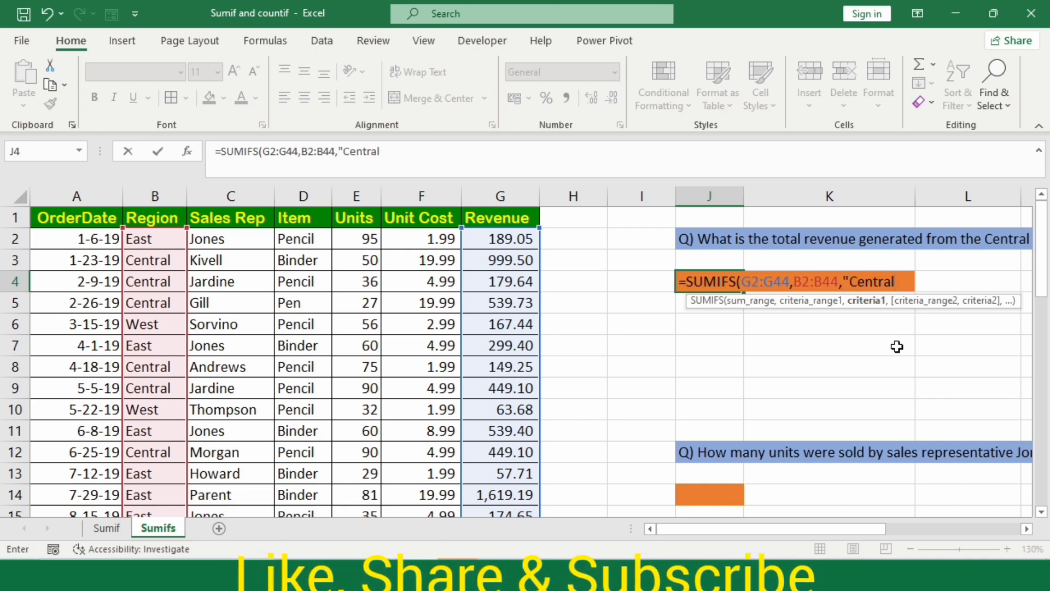
pyautogui.write('",')
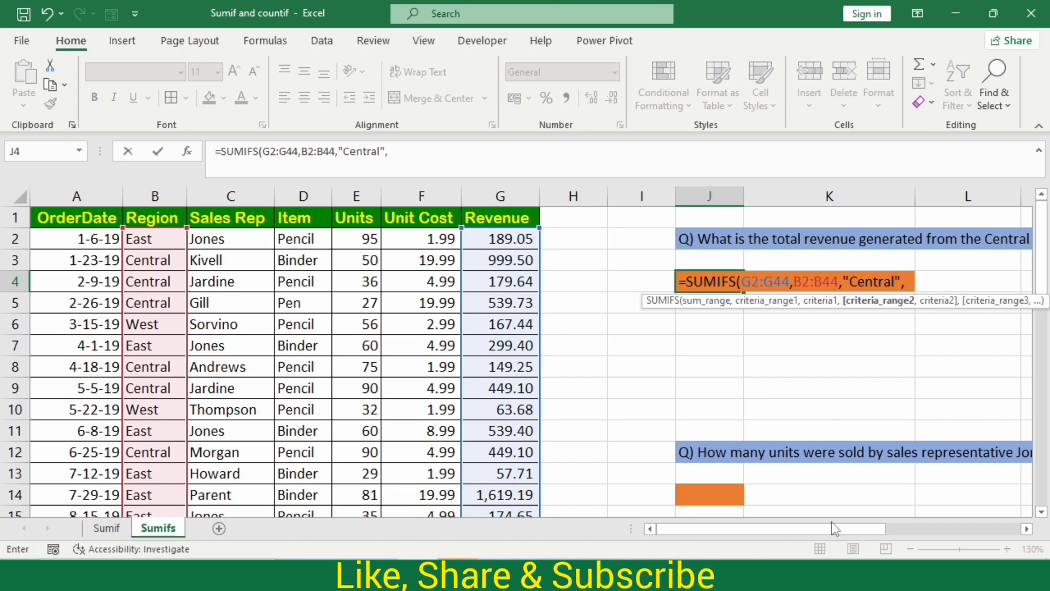
# Step: Complete the J4 SUMIFS formula with the Item range D2:D44 and the criteria "Pencil" as the second condition
pyautogui.moveTo(770, 530)
pyautogui.mouseDown()
pyautogui.moveTo(808, 529)
pyautogui.moveTo(762, 529)
pyautogui.mouseUp()
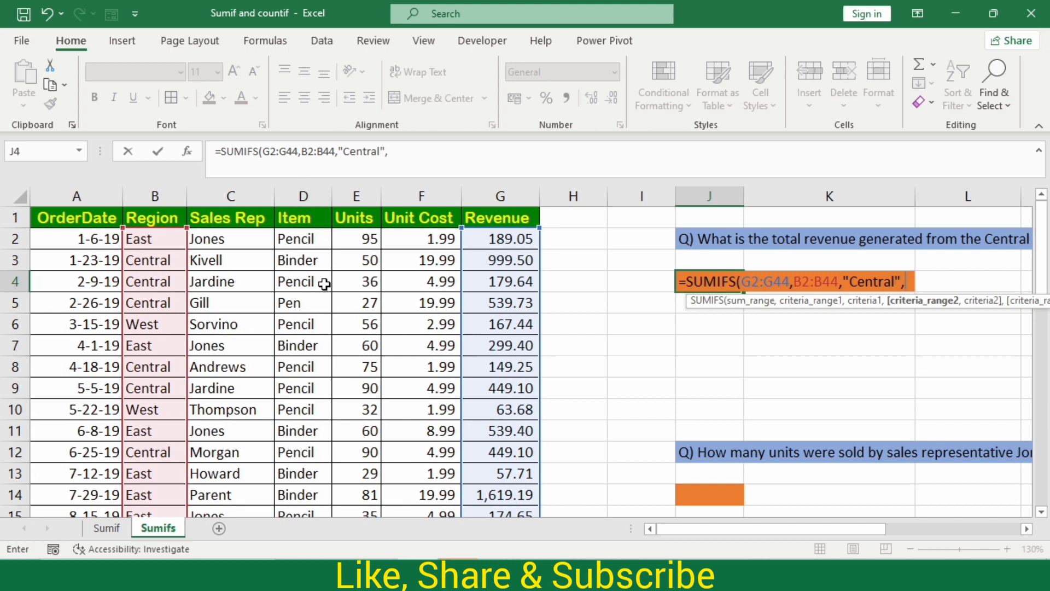
pyautogui.write('D2:')
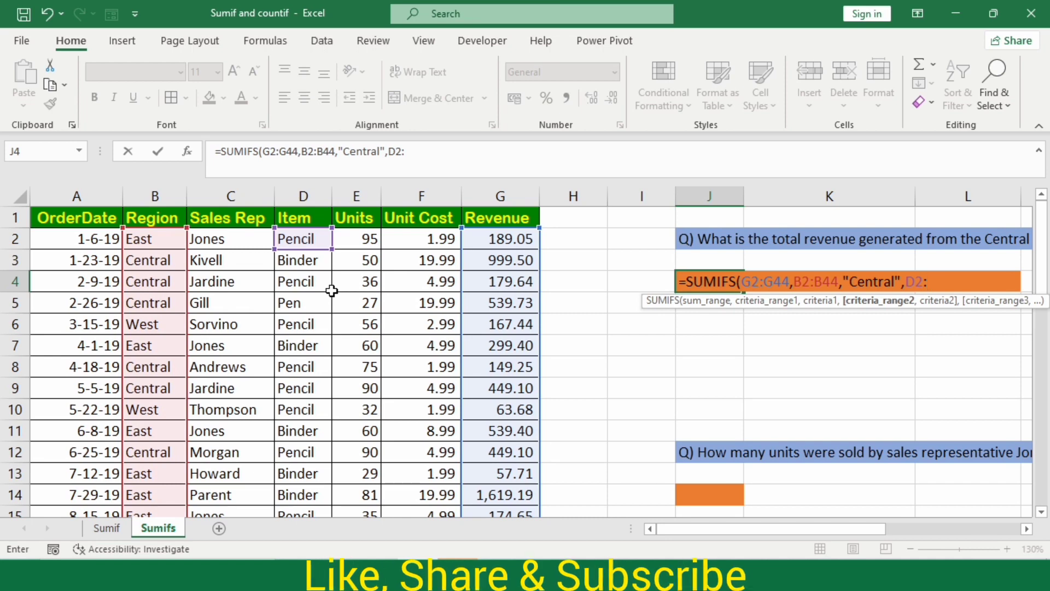
pyautogui.click(330, 291)
pyautogui.write('44')
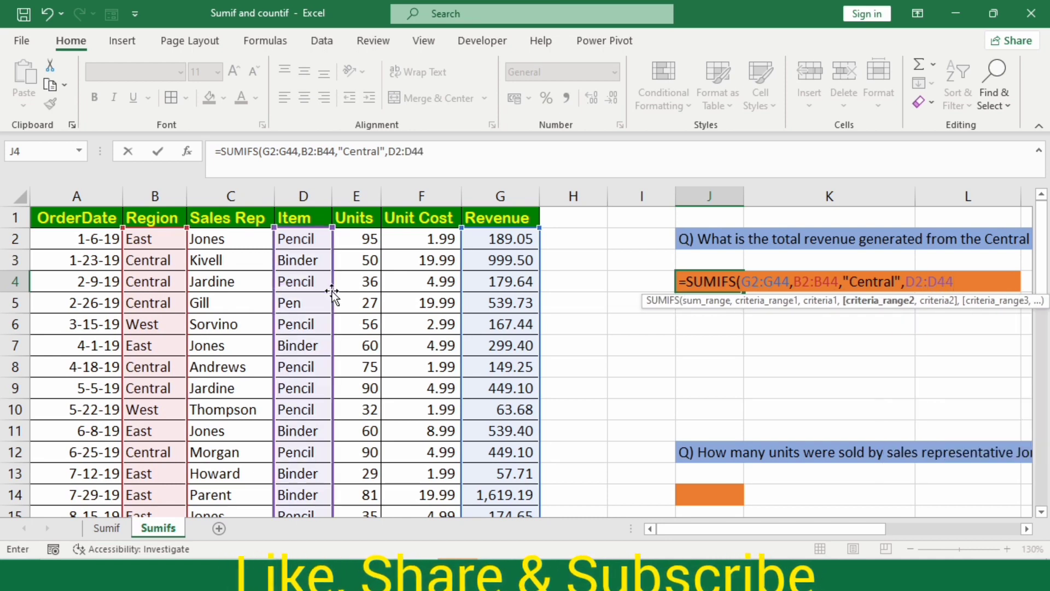
pyautogui.write(',')
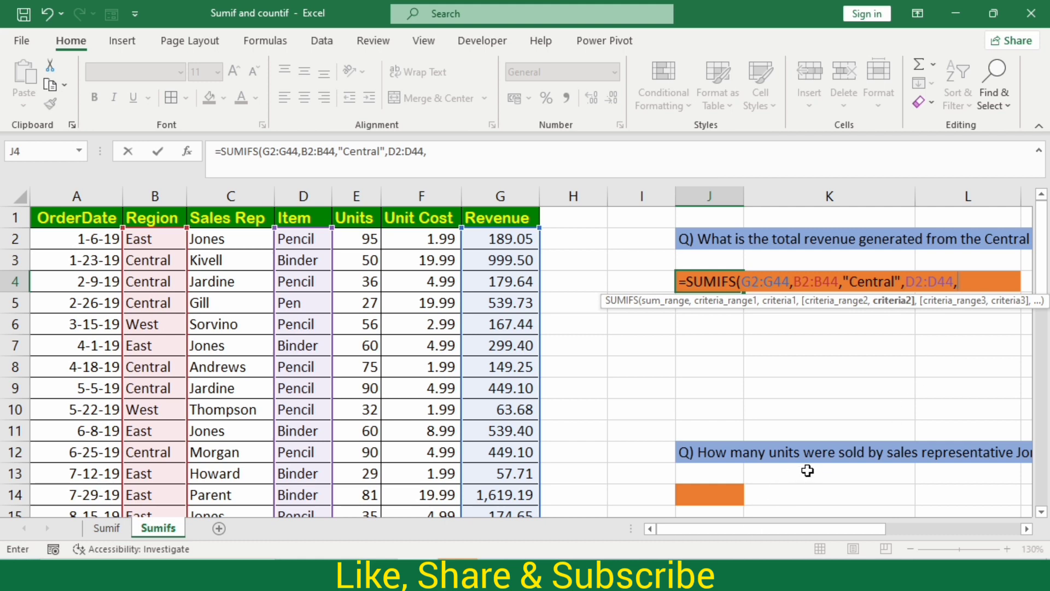
pyautogui.write('"Pencil"')
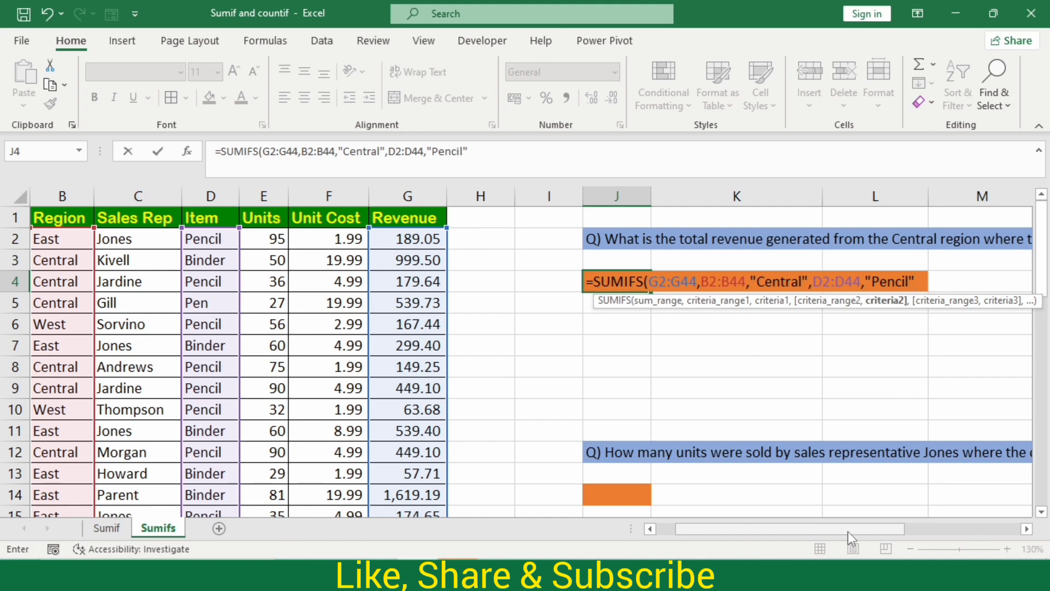
pyautogui.write(')')
pyautogui.press('Return')
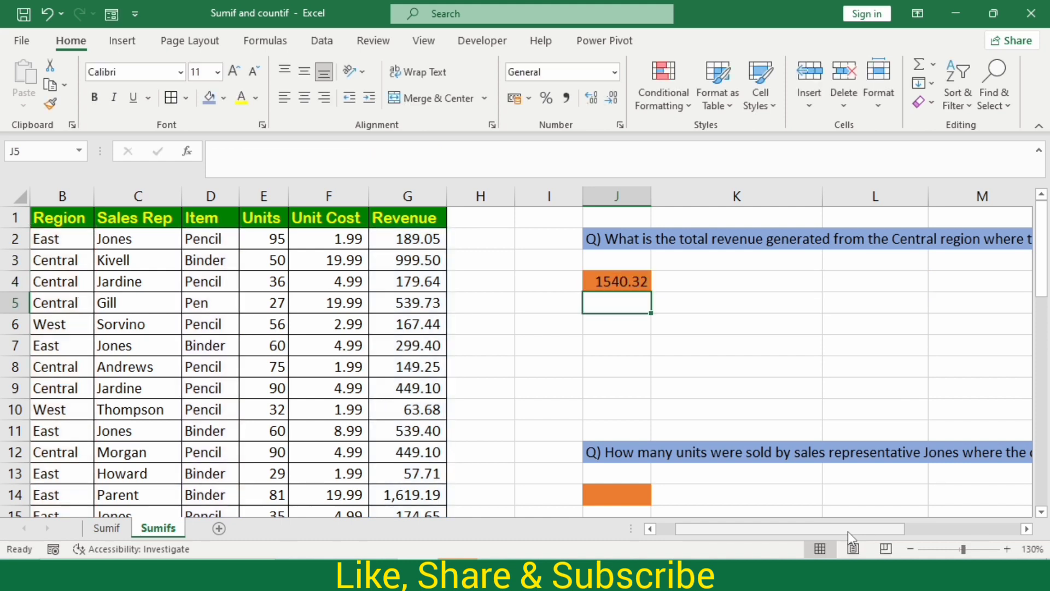
# Step: Check the J4 formula and its result against the full Central region Pencil revenue question in J2
pyautogui.click(629, 285)
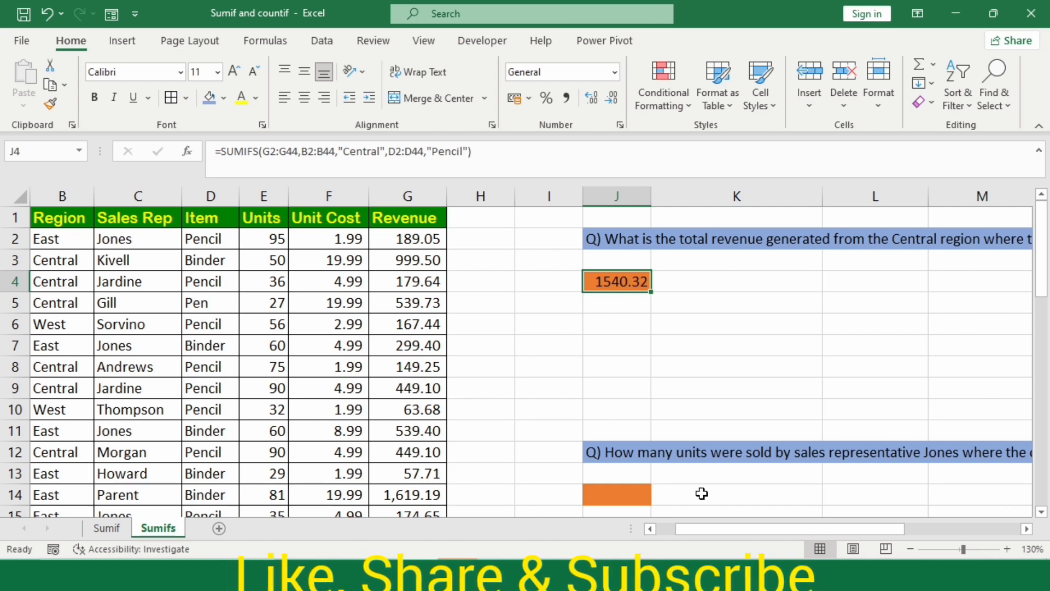
pyautogui.moveTo(701, 530); pyautogui.dragTo(740, 530)
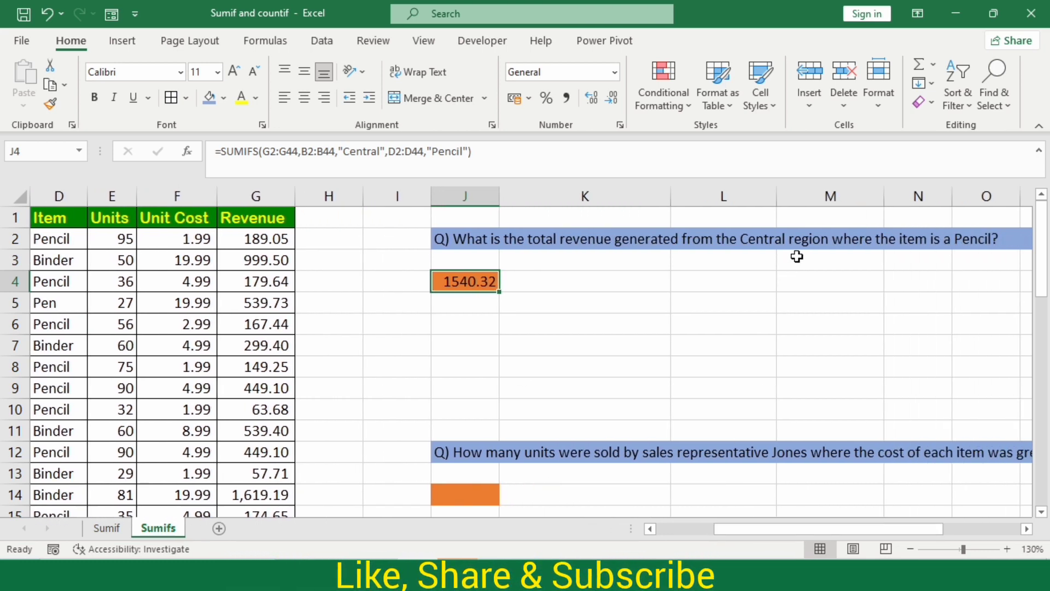
pyautogui.click(805, 245)
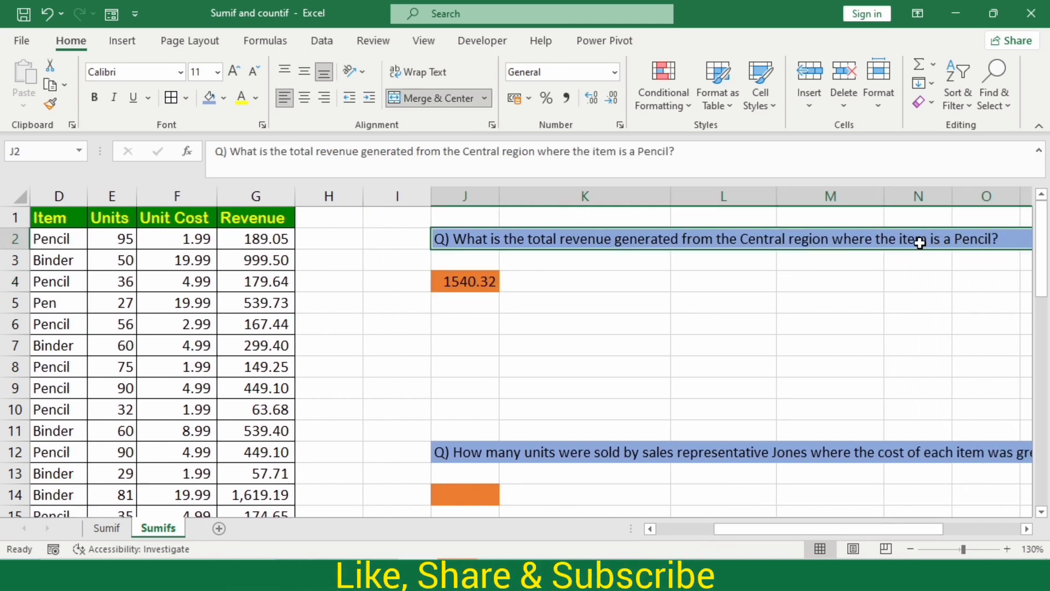
pyautogui.click(469, 282)
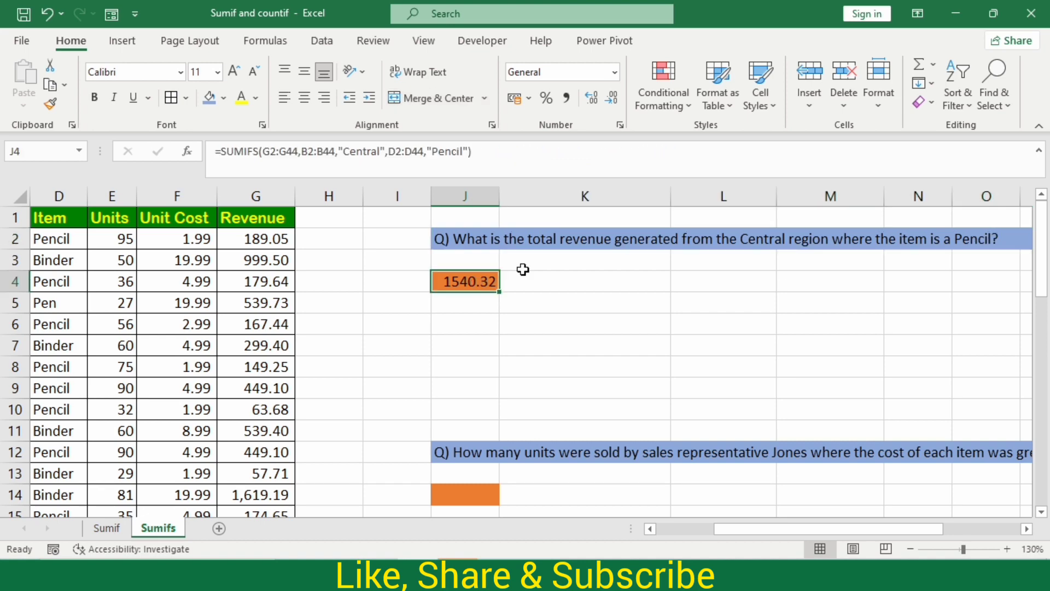
pyautogui.click(579, 240)
pyautogui.click(468, 278)
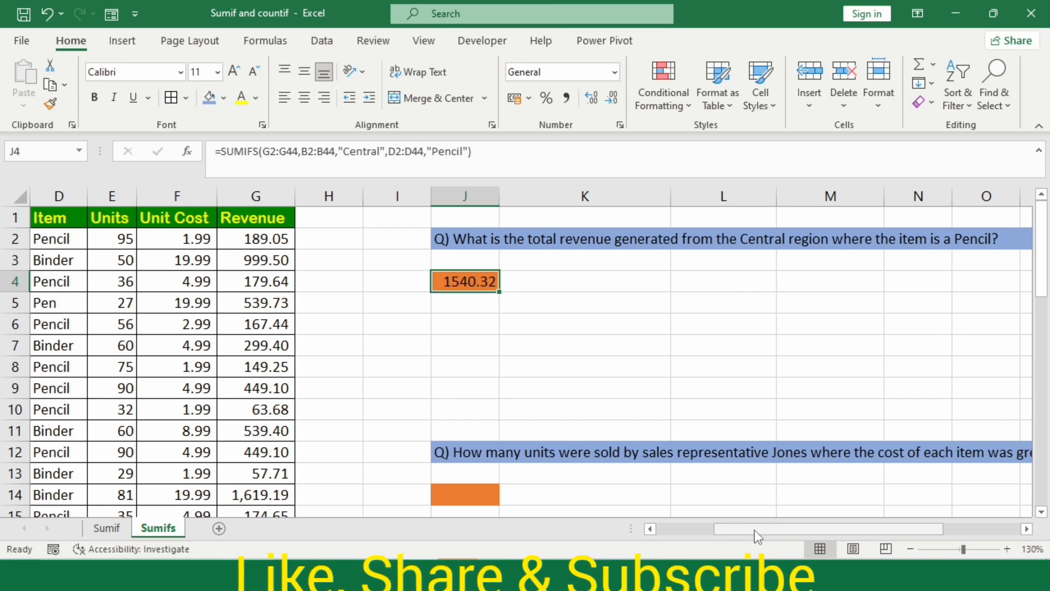
pyautogui.moveTo(754, 530); pyautogui.dragTo(701, 532)
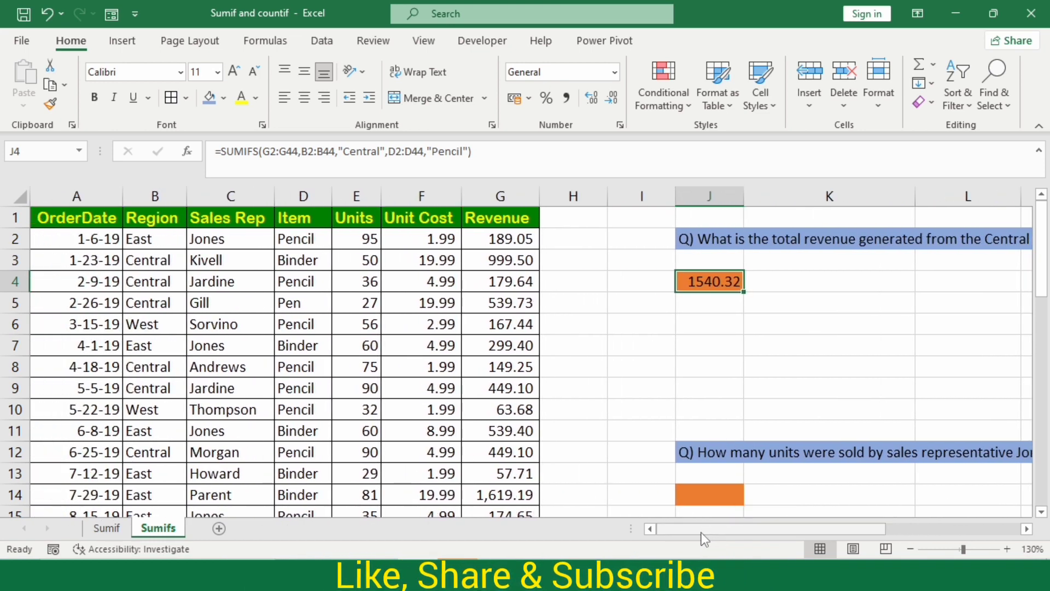
# Step: Review the sum range and both criteria range and criteria pairs of the J4 SUMIFS formula, leaving it as entered
pyautogui.doubleClick(693, 283)
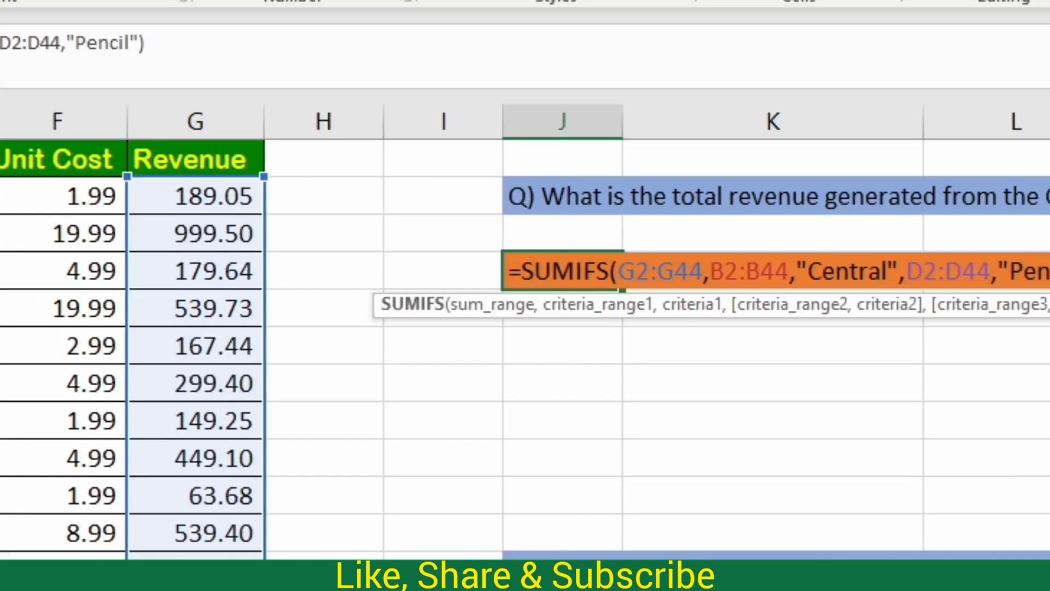
pyautogui.moveTo(579, 589); pyautogui.dragTo(618, 590)
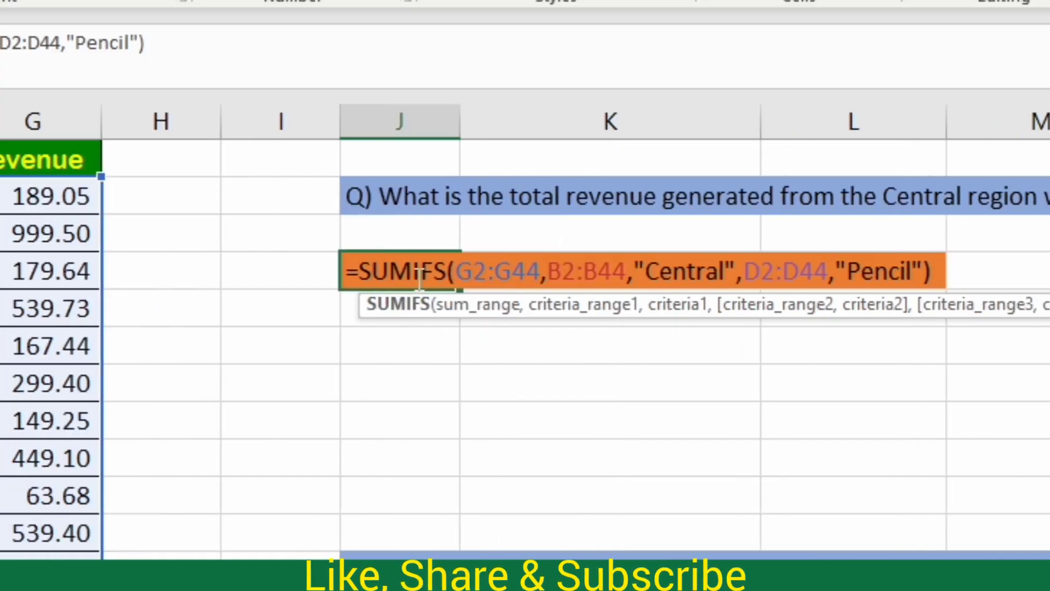
pyautogui.click(474, 272)
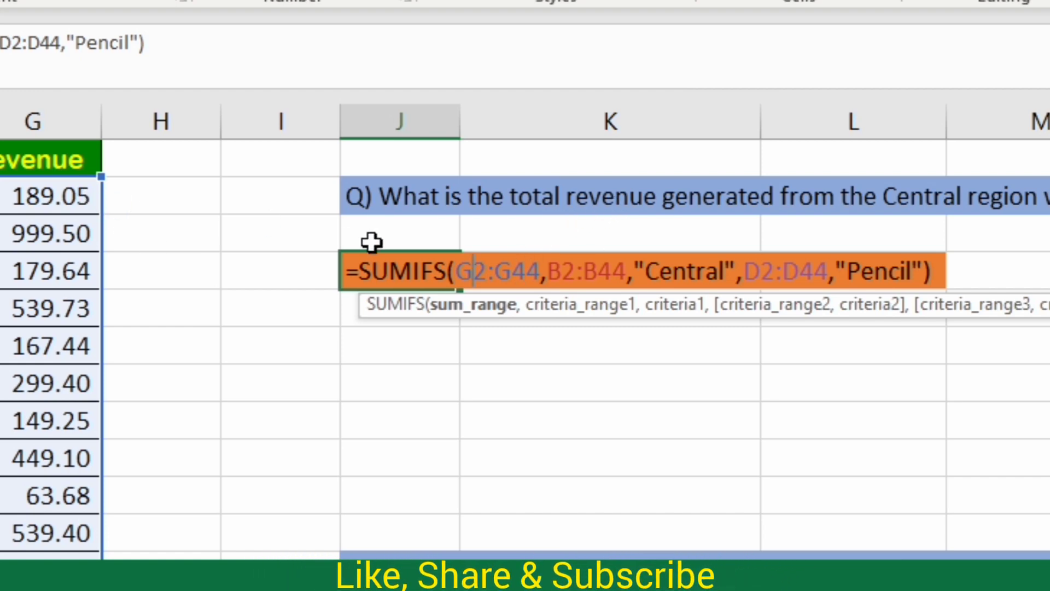
pyautogui.click(577, 272)
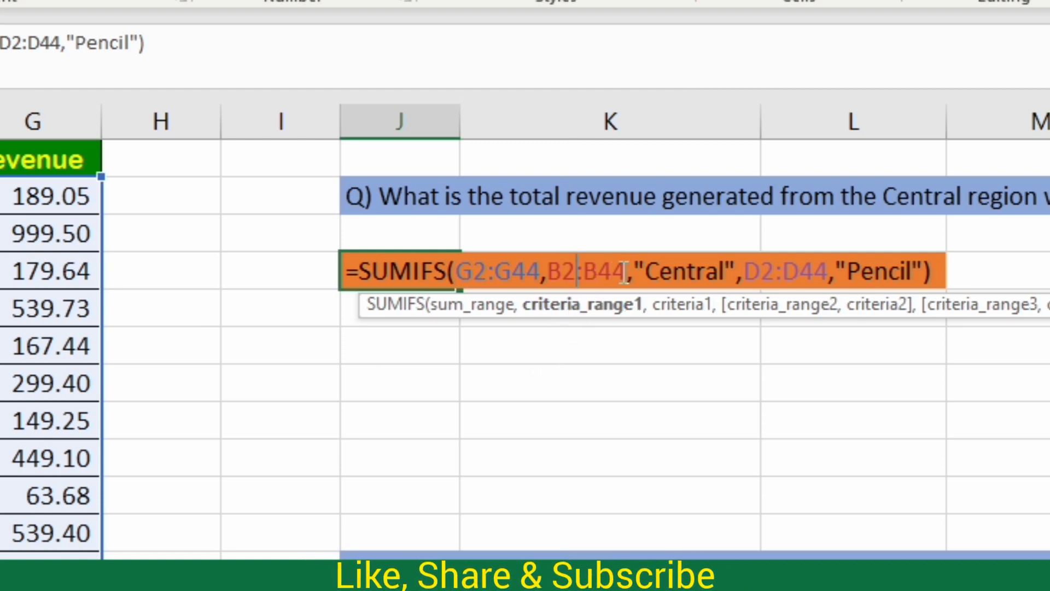
pyautogui.click(698, 272)
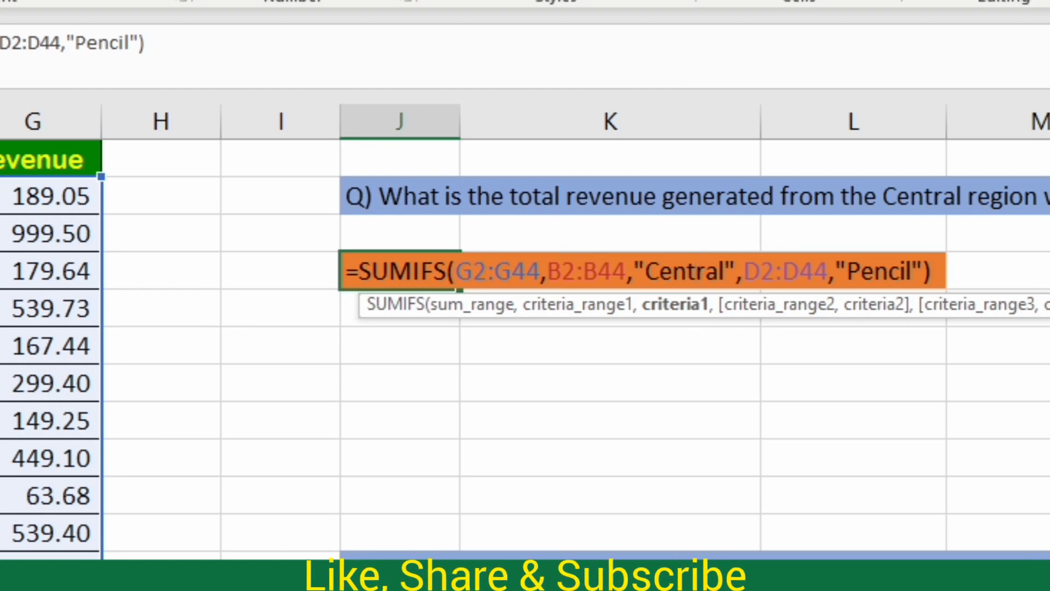
pyautogui.hscroll(3, 700, 284)
pyautogui.hscroll(1, 699, 284)
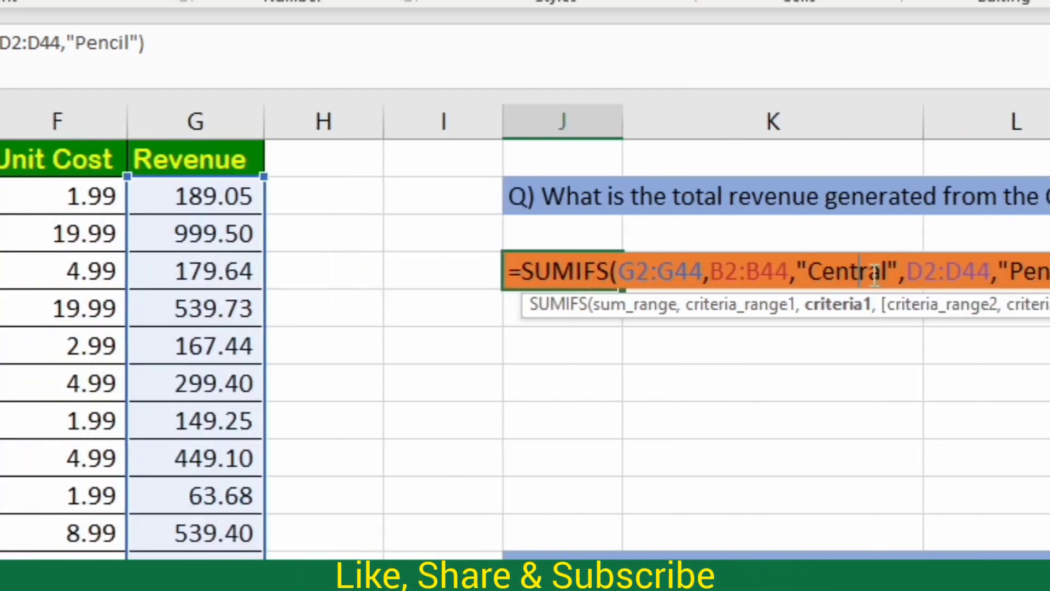
pyautogui.hscroll(3, 815, 272)
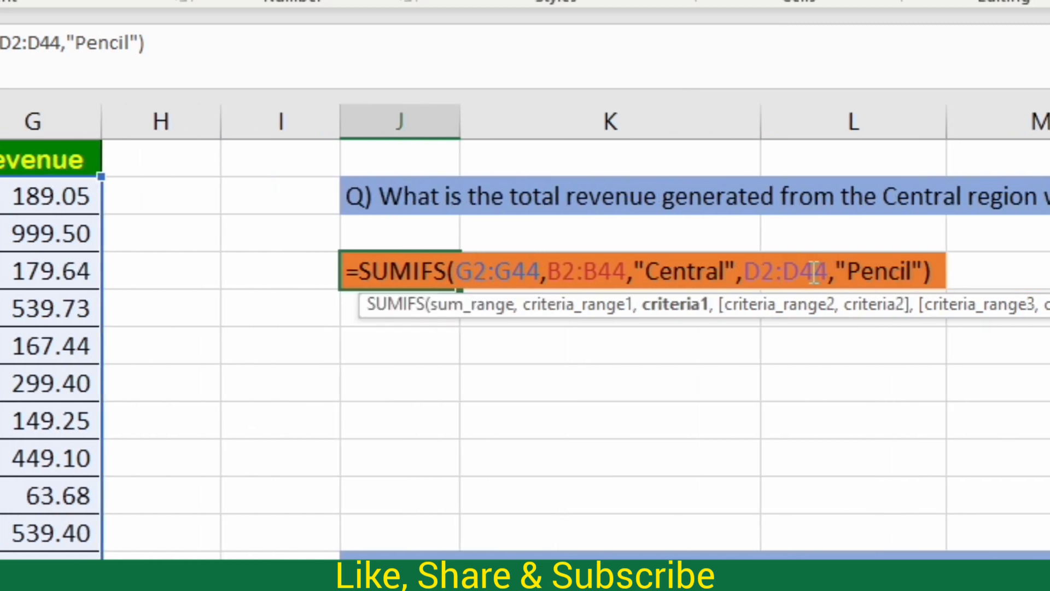
pyautogui.click(779, 272)
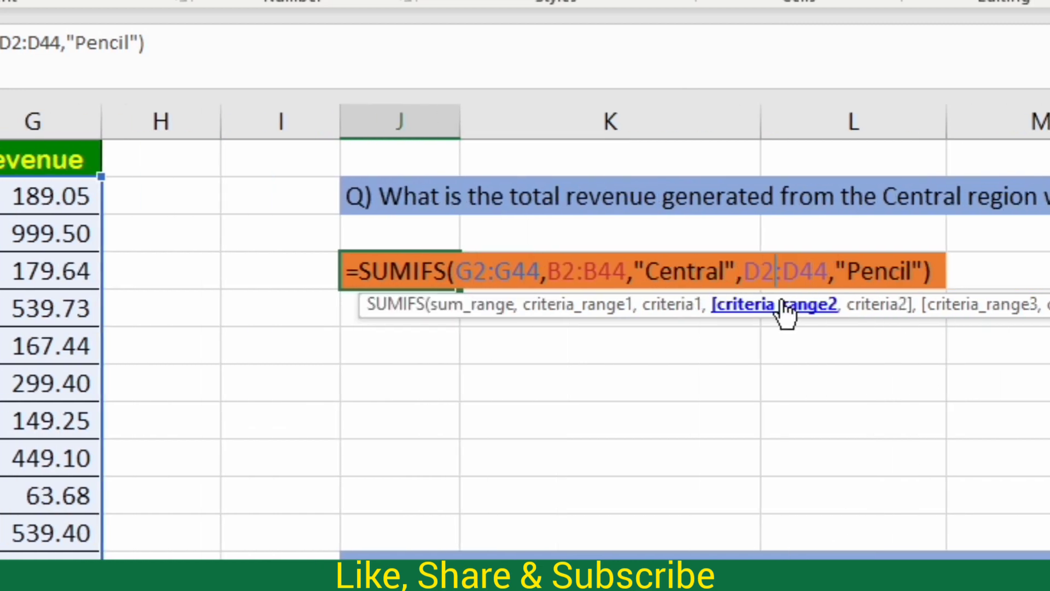
pyautogui.click(863, 272)
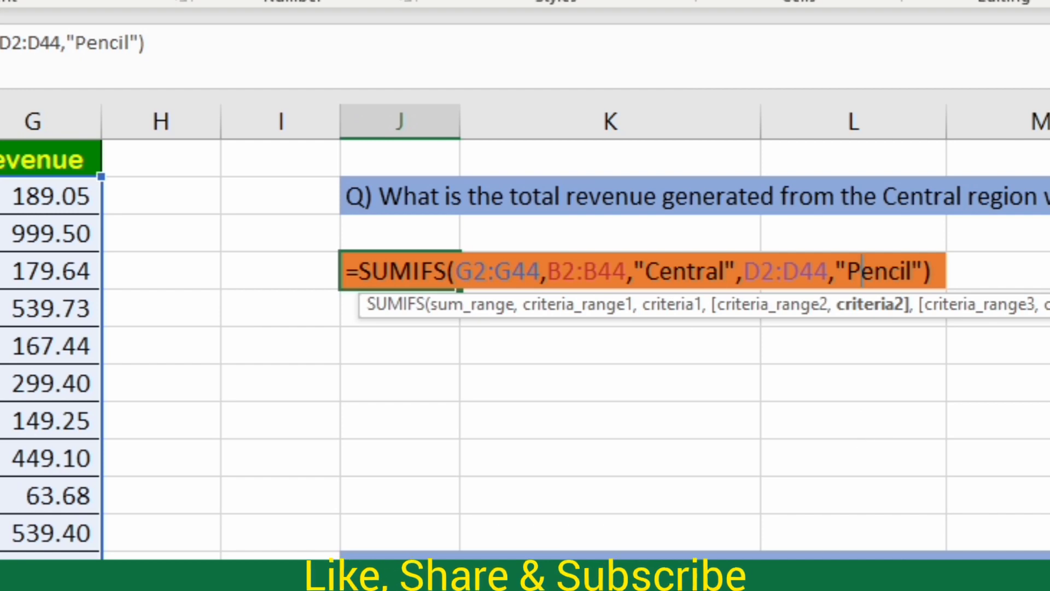
pyautogui.hscroll(-3, 525, 328)
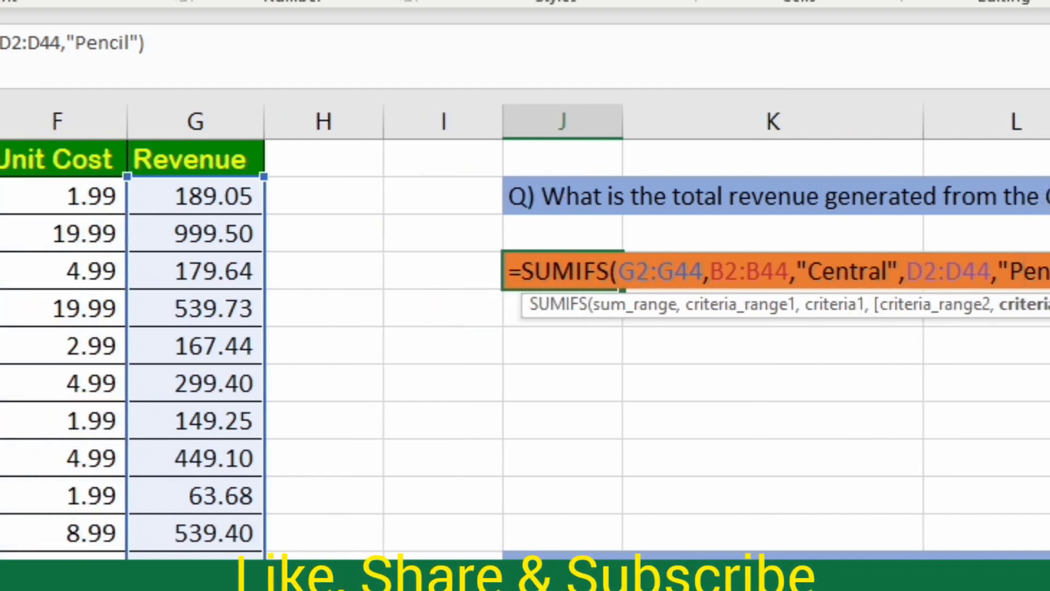
pyautogui.press('Return')
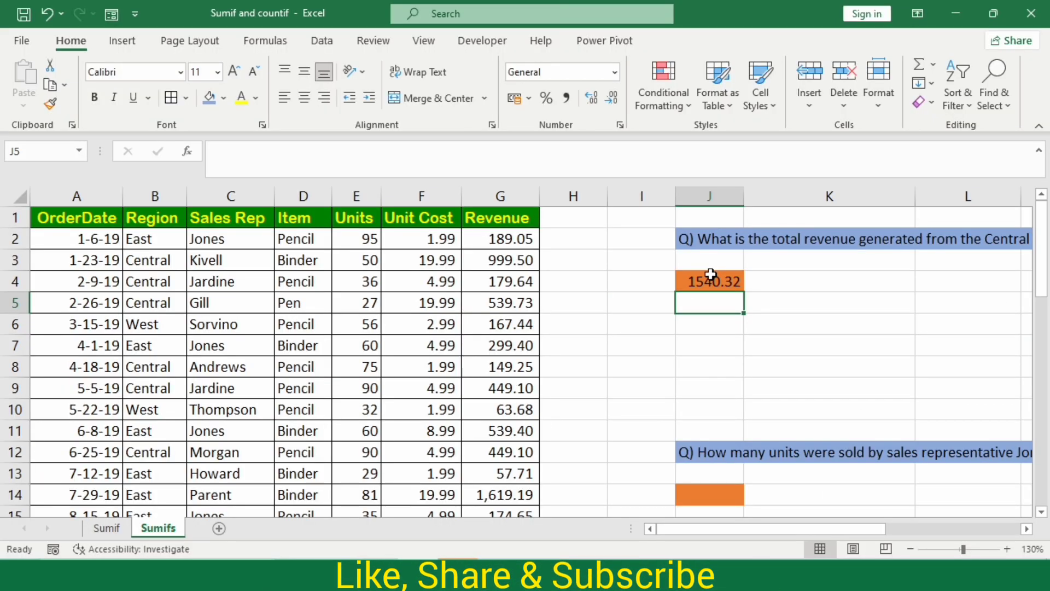
pyautogui.click(565, 258)
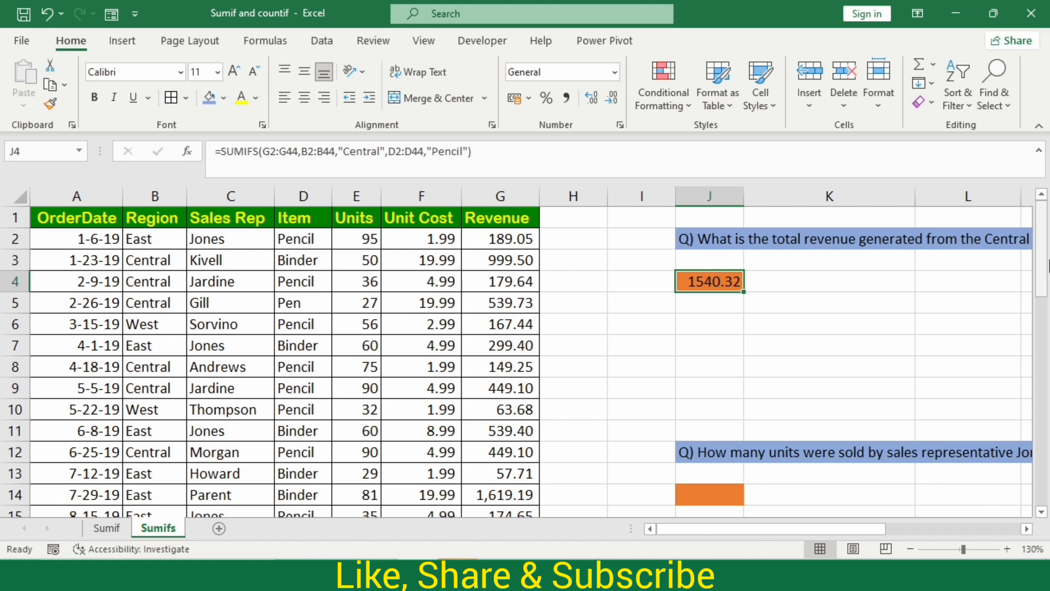
# Step: Read the full question in J12 about units sold by one sales representative at an item cost greater than 4
pyautogui.moveTo(1045, 260); pyautogui.dragTo(1045, 295)
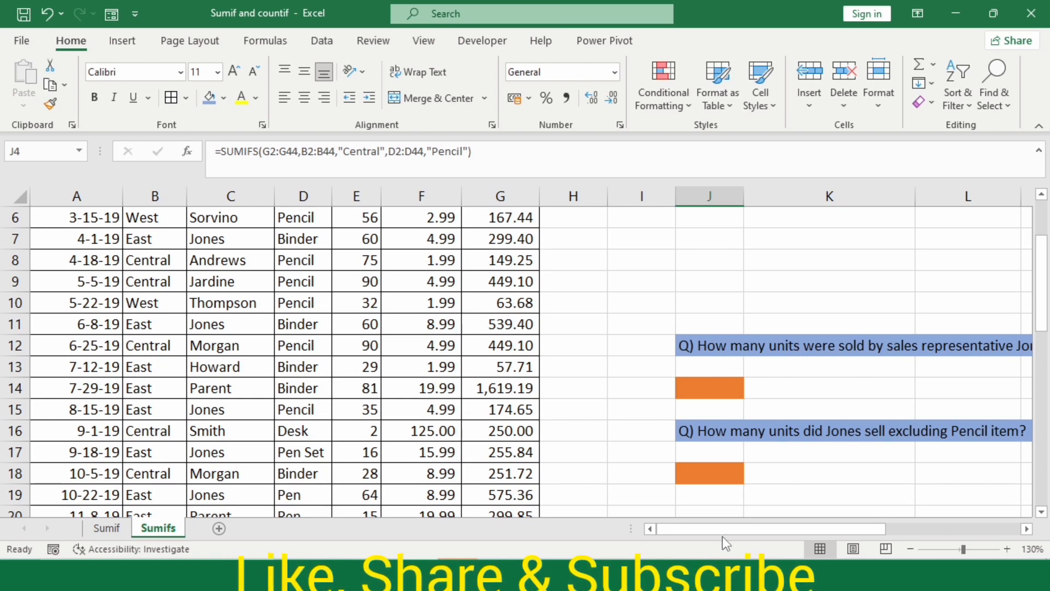
pyautogui.moveTo(1045, 301)
pyautogui.mouseDown()
pyautogui.moveTo(1045, 265)
pyautogui.moveTo(1044, 290)
pyautogui.mouseUp()
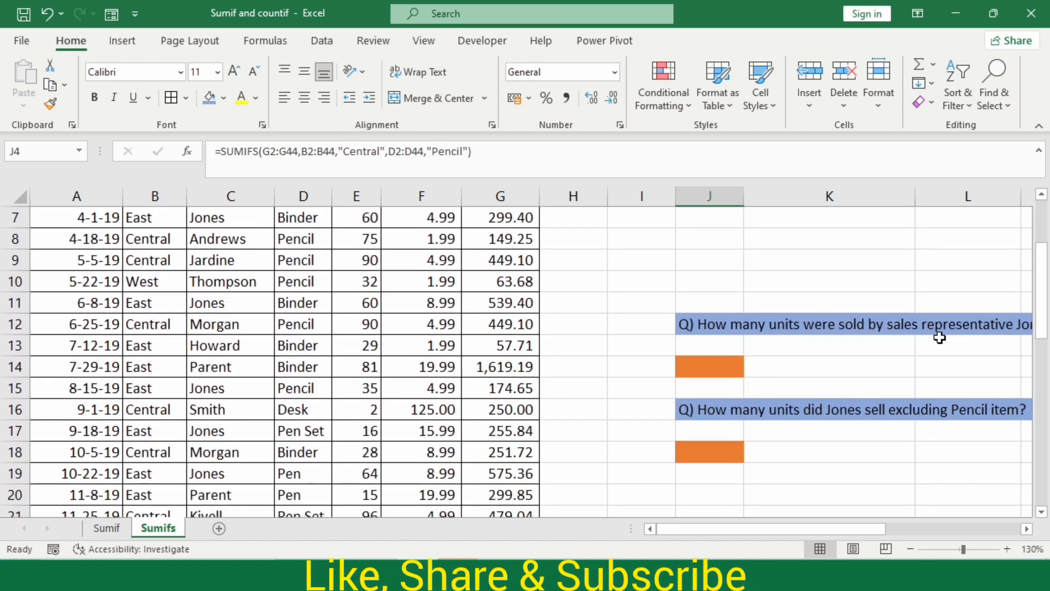
pyautogui.moveTo(739, 529); pyautogui.dragTo(796, 529)
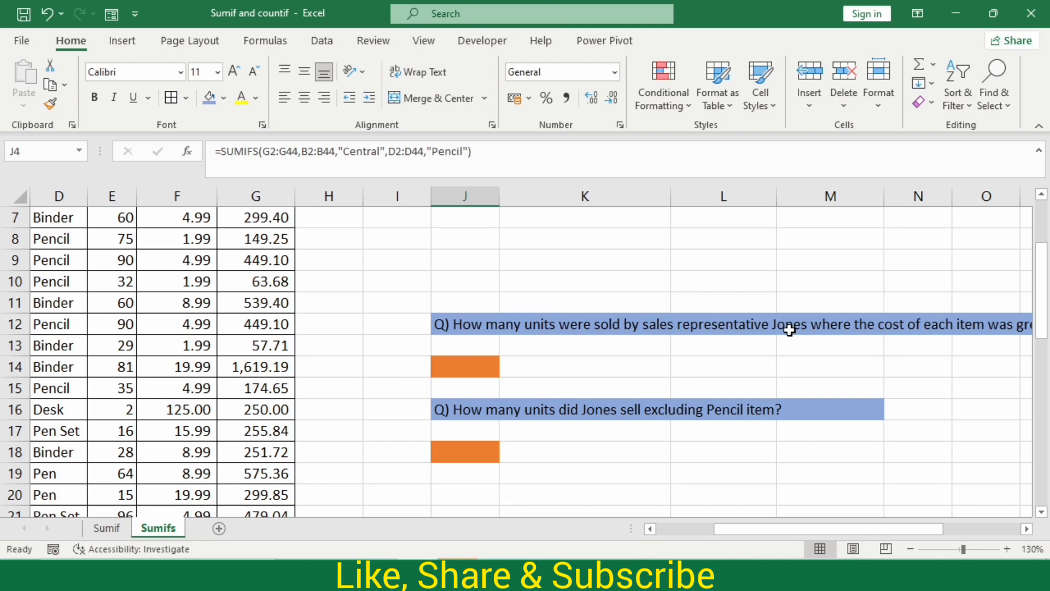
pyautogui.click(908, 328)
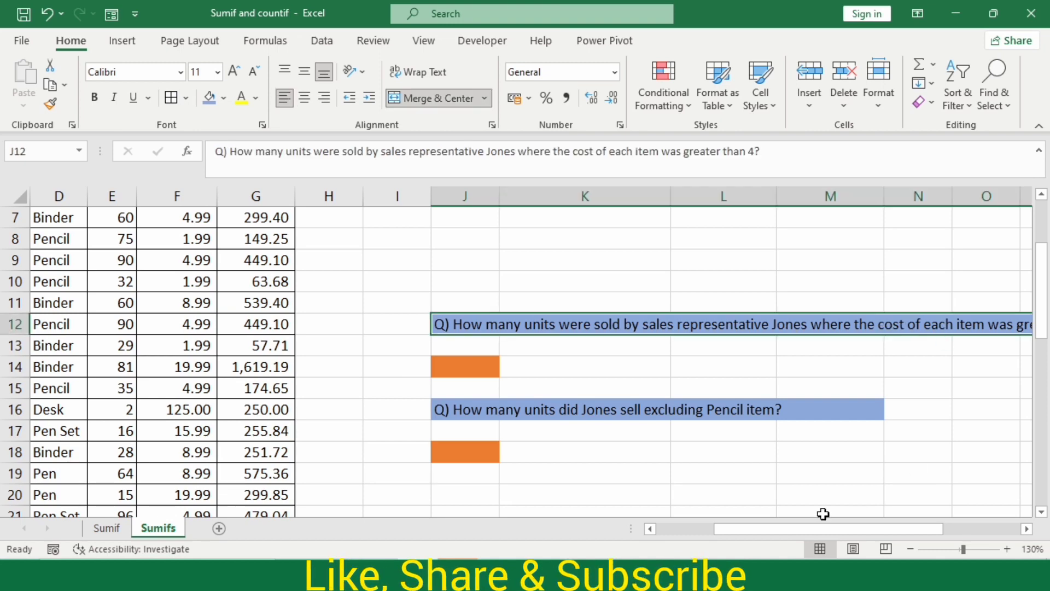
# Step: Read the rest of the J12 question and check it against the Sales Rep column and the J4 SUMIFS formula
pyautogui.moveTo(802, 528); pyautogui.dragTo(843, 528)
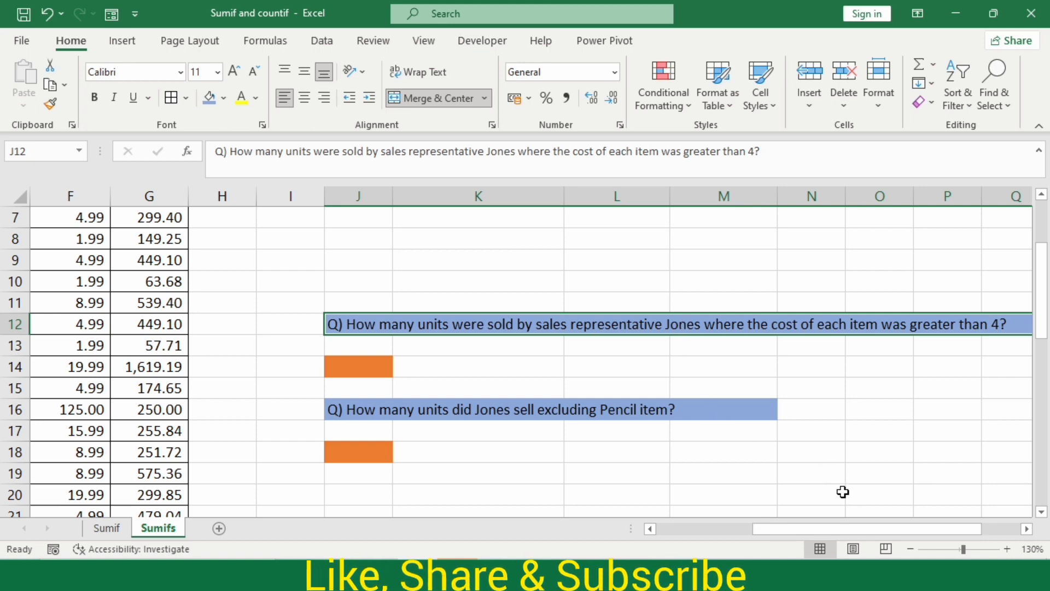
pyautogui.hscroll(-5, 399, 385)
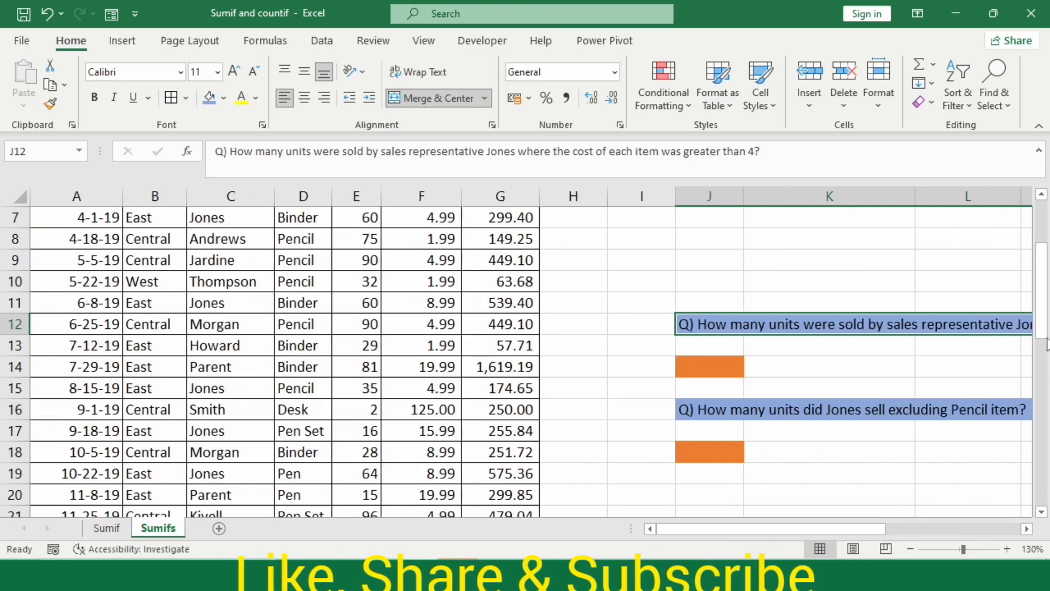
pyautogui.scroll(2, 405, 350)
pyautogui.click(229, 219)
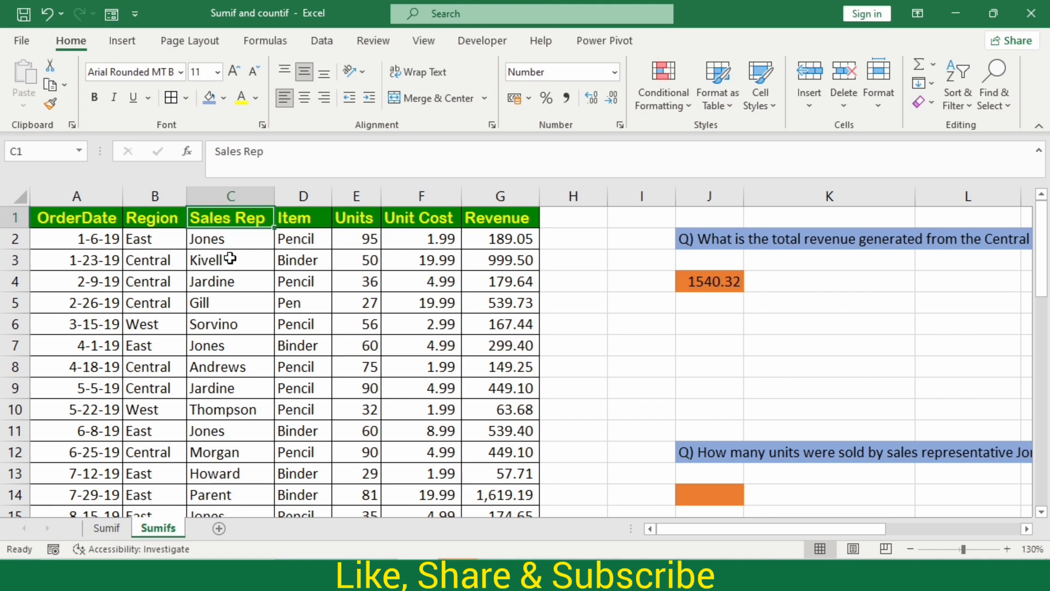
pyautogui.click(696, 488)
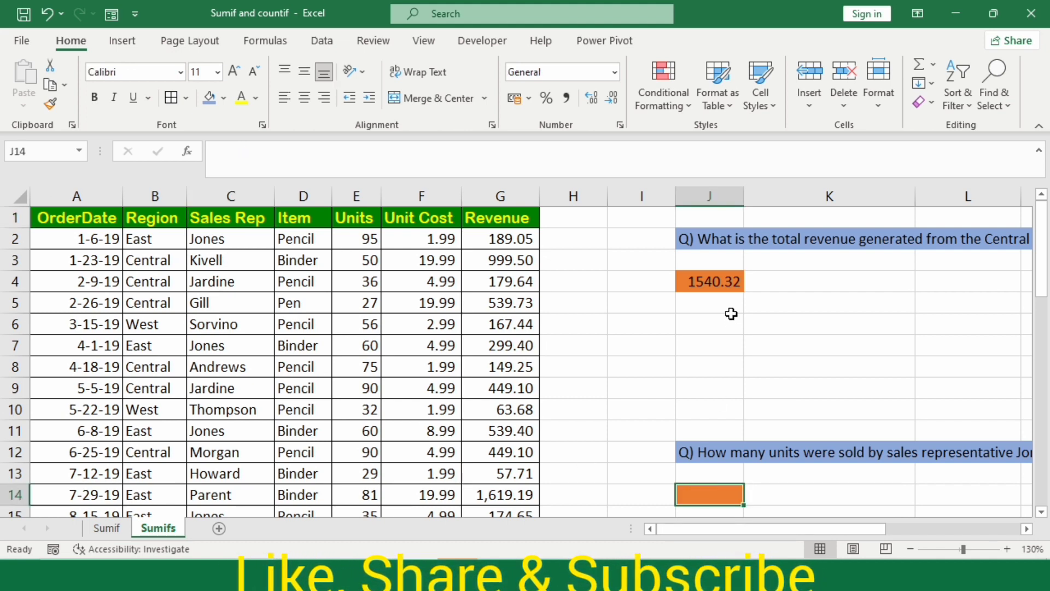
pyautogui.click(714, 281)
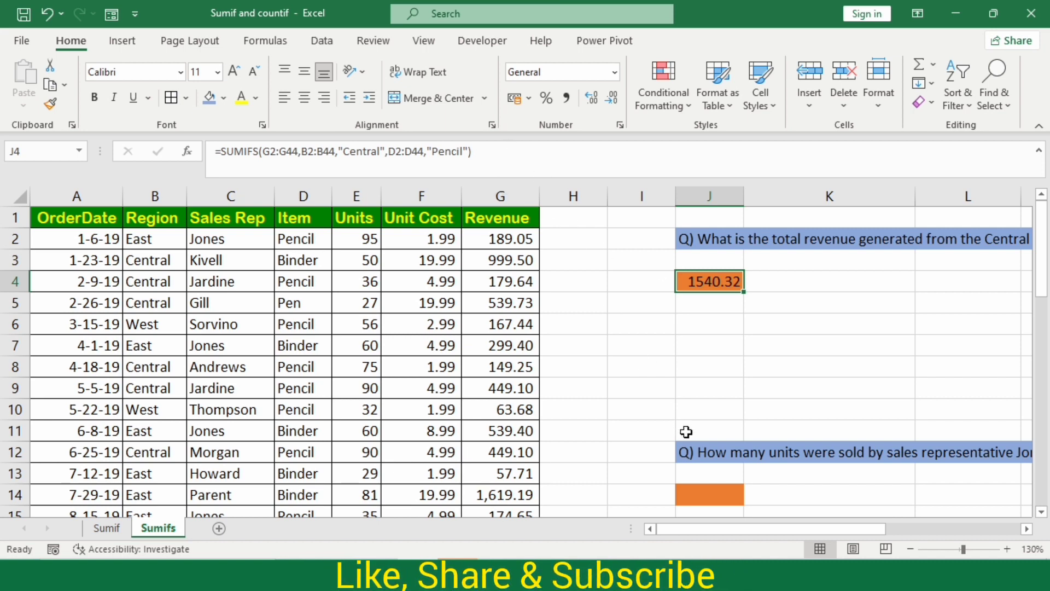
# Step: Start a SUMIFS formula in J14 with the Units range E2:E44 as the sum range
pyautogui.click(707, 492)
pyautogui.write('=')
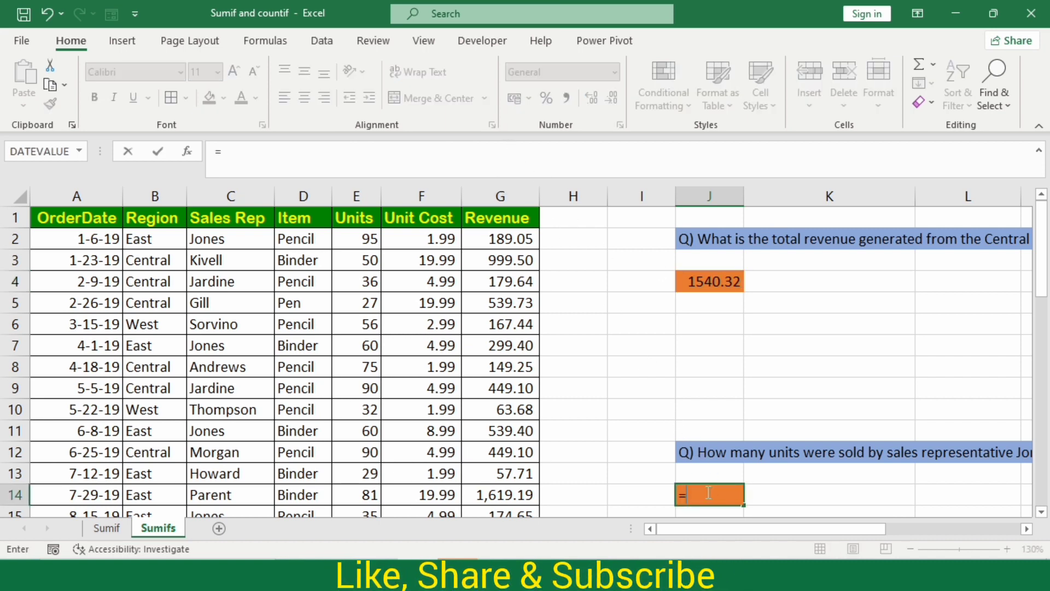
pyautogui.write('sumifs')
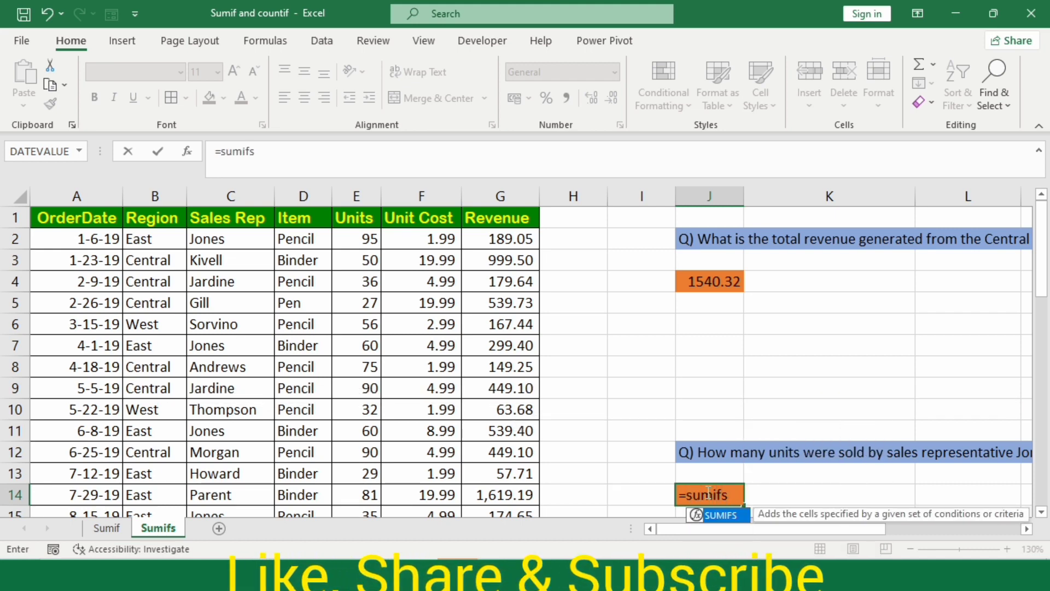
pyautogui.press('Tab')
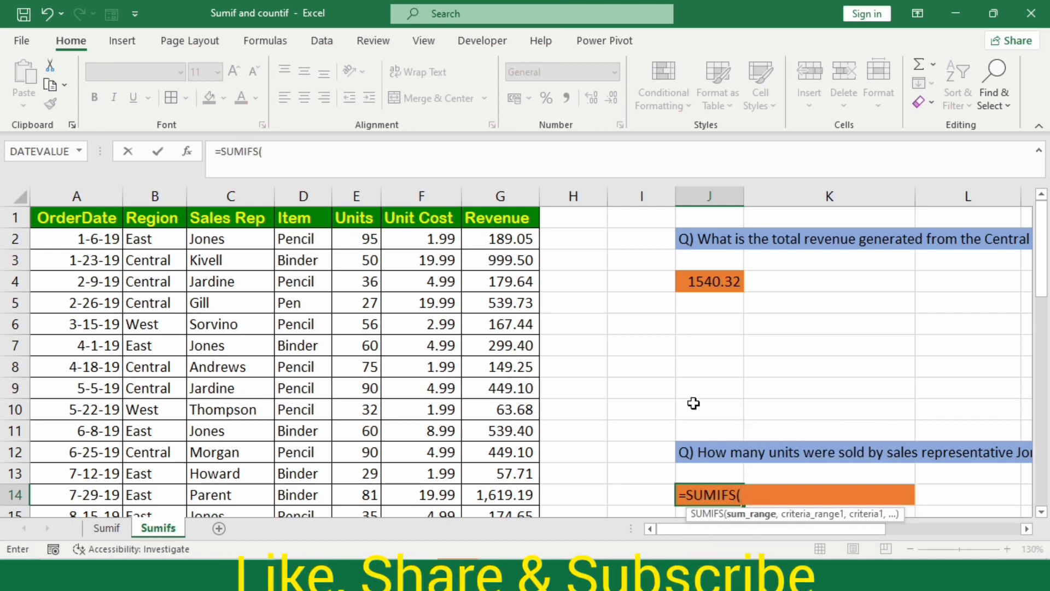
pyautogui.scroll(-1, 696, 404)
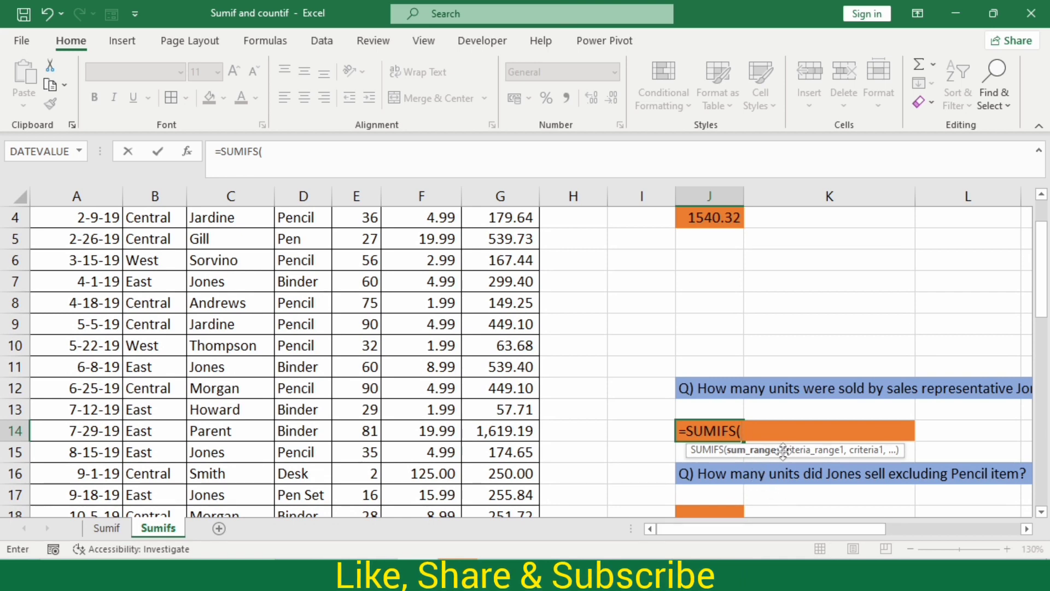
pyautogui.scroll(1, 832, 399)
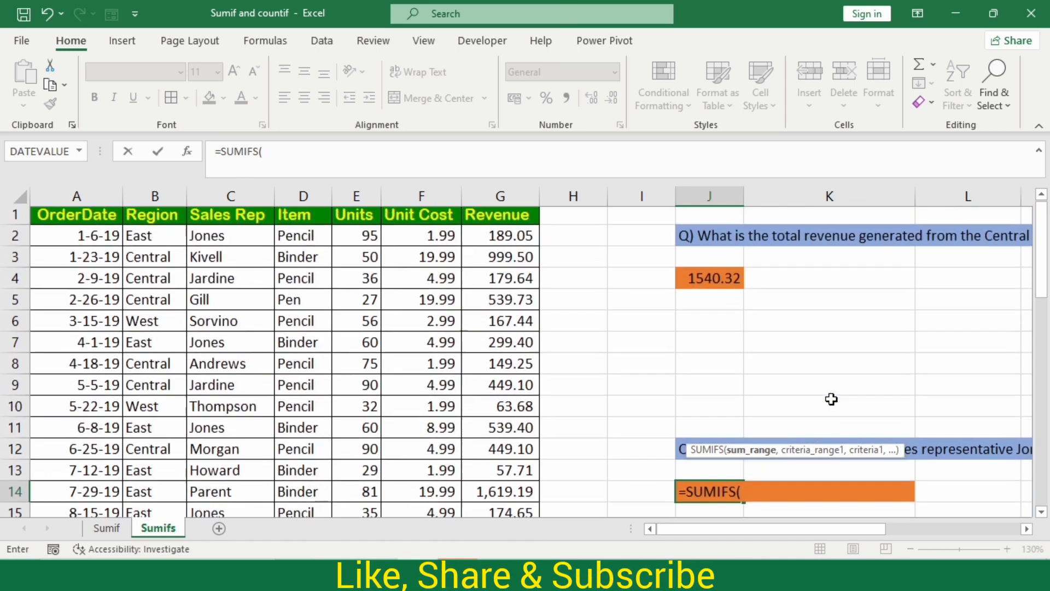
pyautogui.click(354, 239)
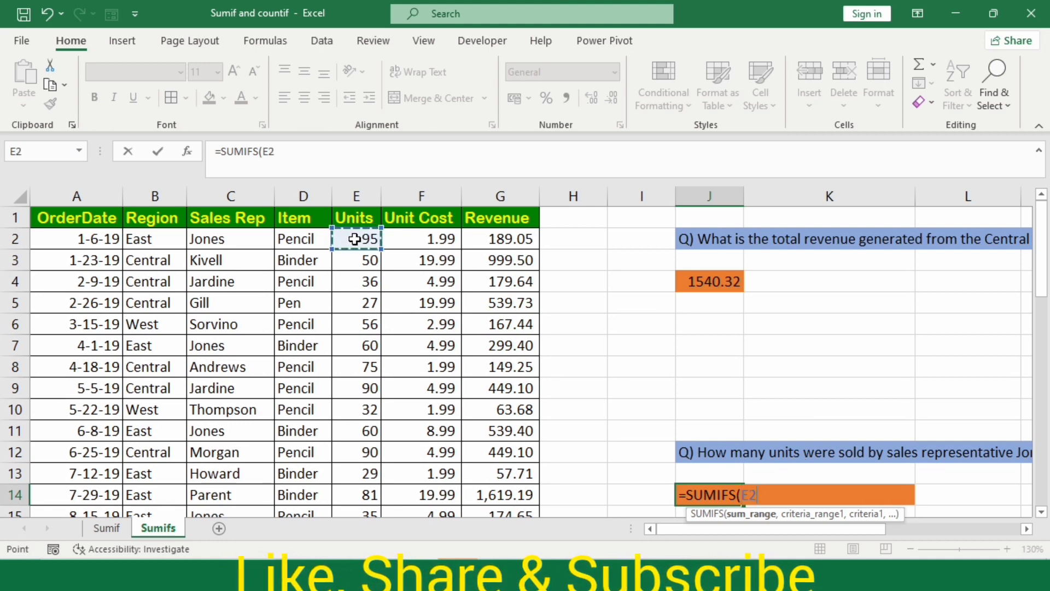
pyautogui.press('BackSpace')
pyautogui.write('2')
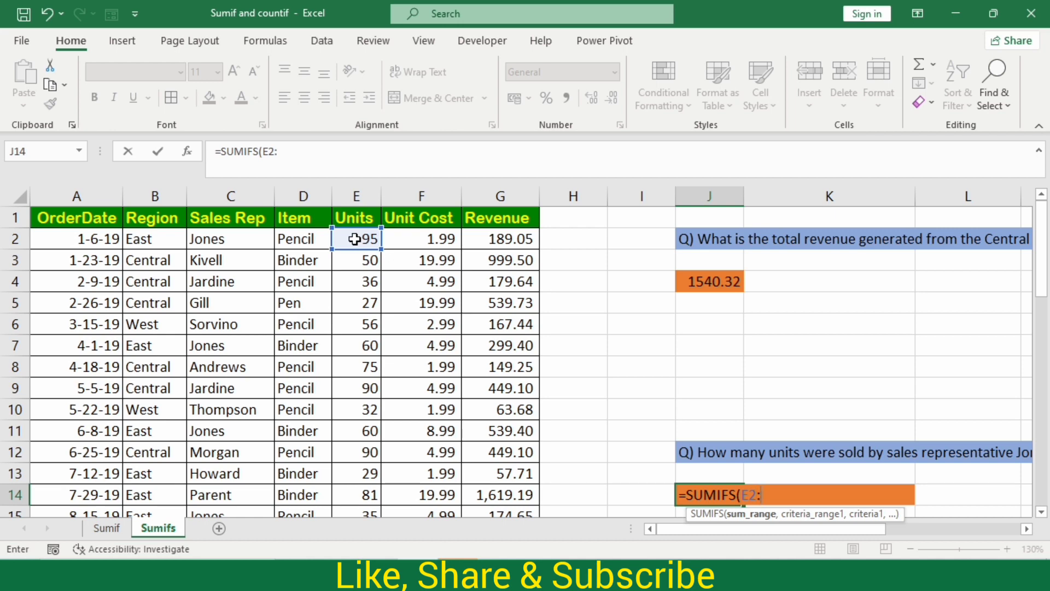
pyautogui.write(':E44')
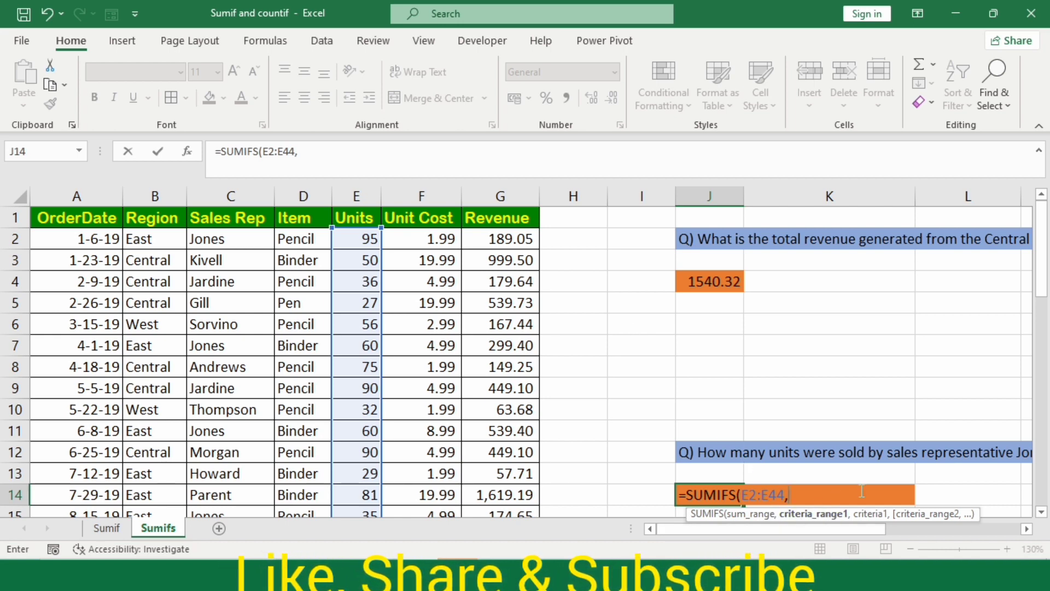
pyautogui.write(',')
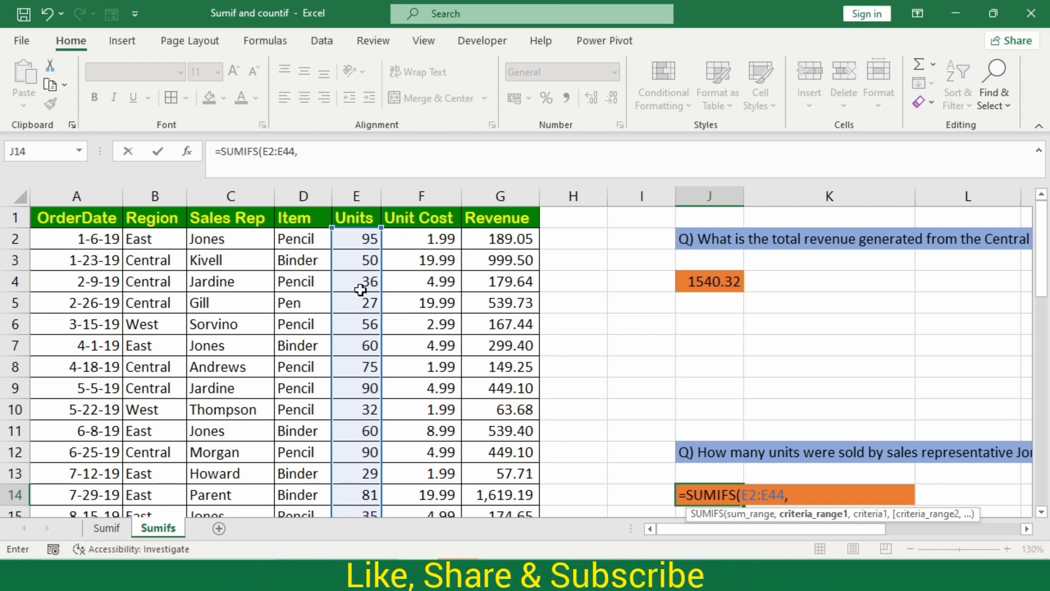
# Step: Add the Sales Rep range C2:C44 and the sales representative's name in quotes as the first condition of the J14 formula
pyautogui.click(236, 239)
pyautogui.press('BackSpace')
pyautogui.press('BackSpace')
pyautogui.write('C')
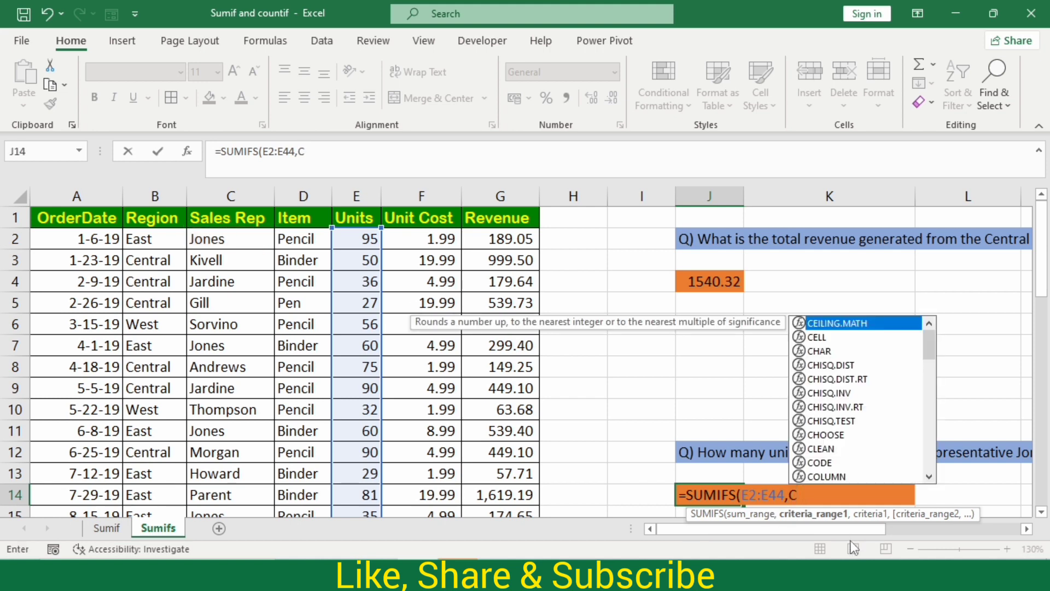
pyautogui.write('2')
pyautogui.write(':')
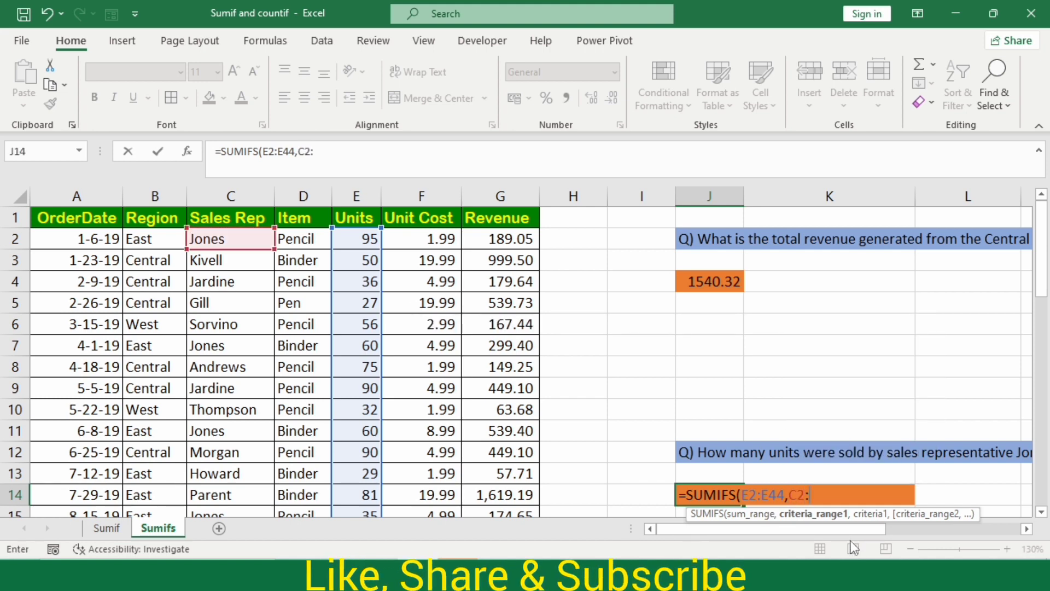
pyautogui.write('C44,"J')
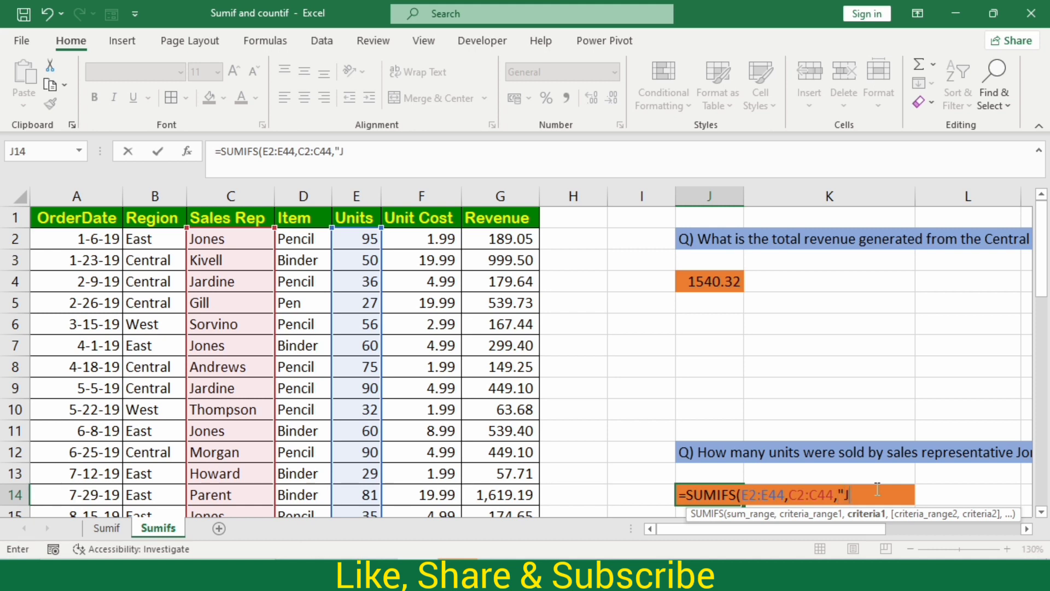
pyautogui.write('one')
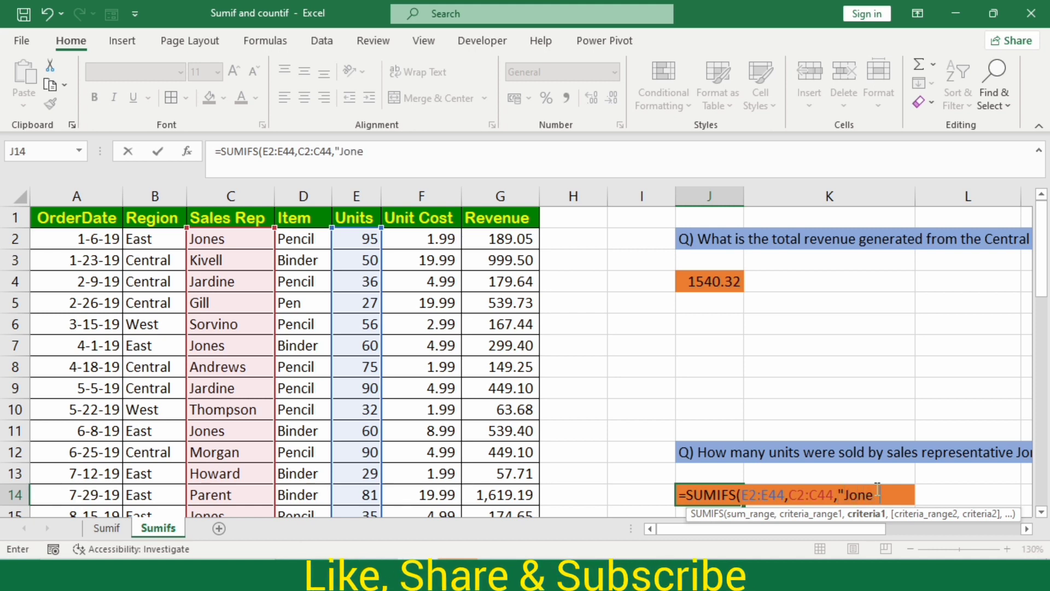
pyautogui.write('s",')
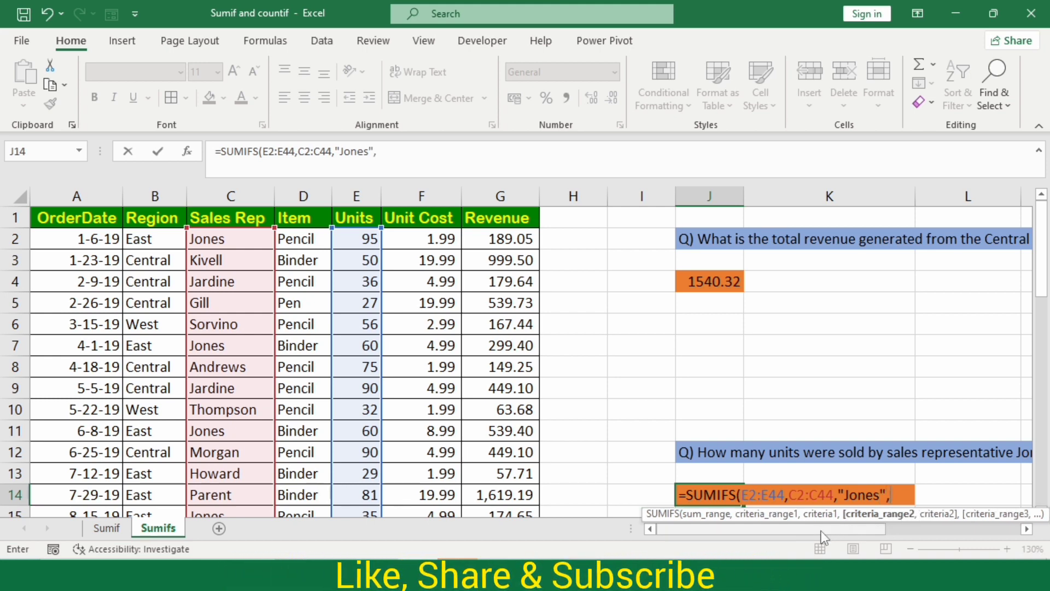
# Step: Complete the J14 formula with the Unit Cost range F2:F44 and the criteria ">4" as the second condition, and reopen it for review
pyautogui.moveTo(821, 531); pyautogui.dragTo(920, 525)
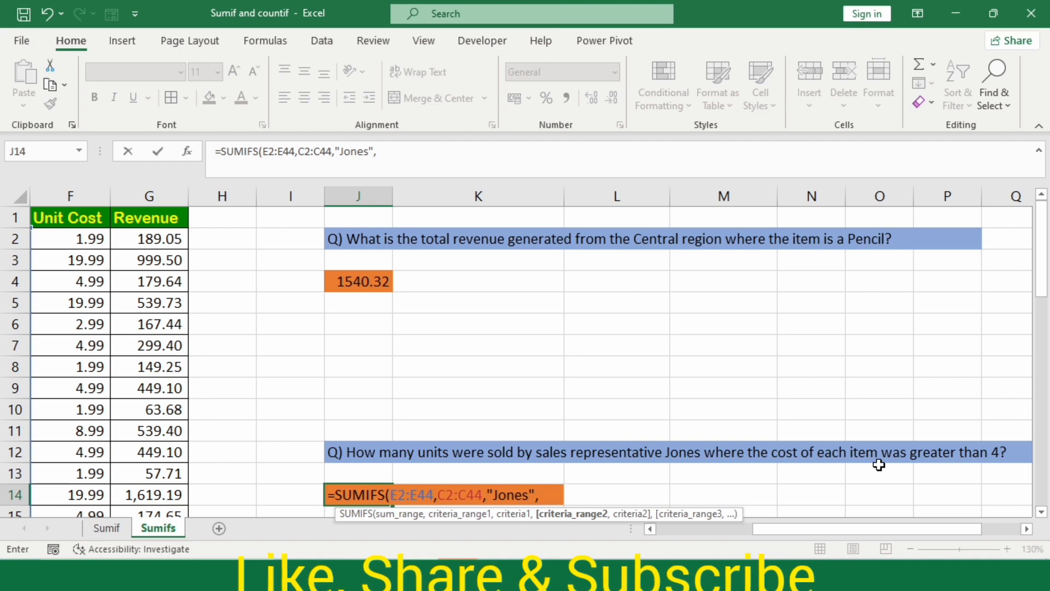
pyautogui.moveTo(884, 530); pyautogui.dragTo(790, 541)
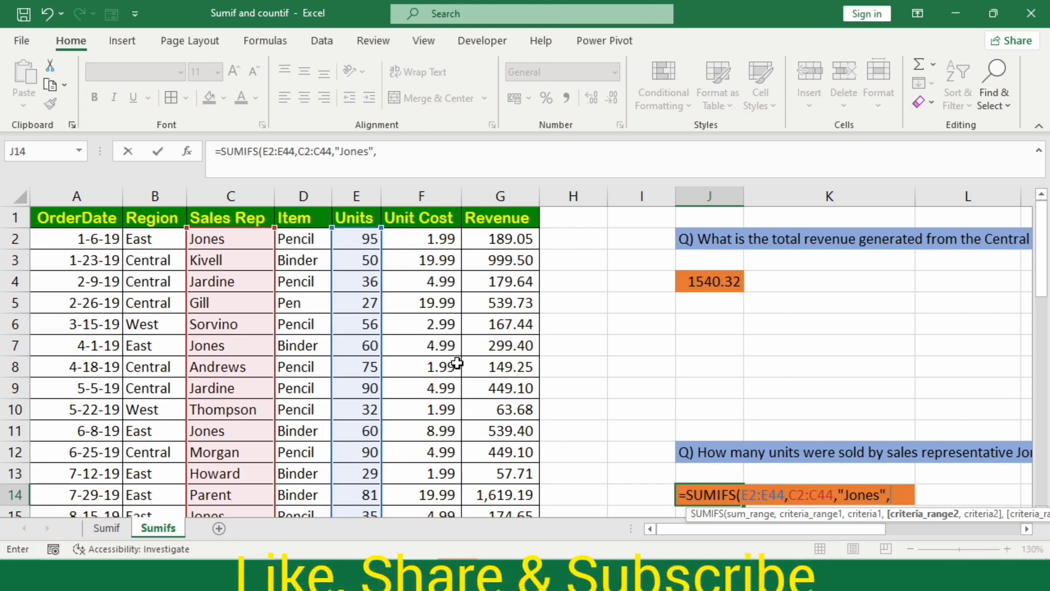
pyautogui.write('F2:')
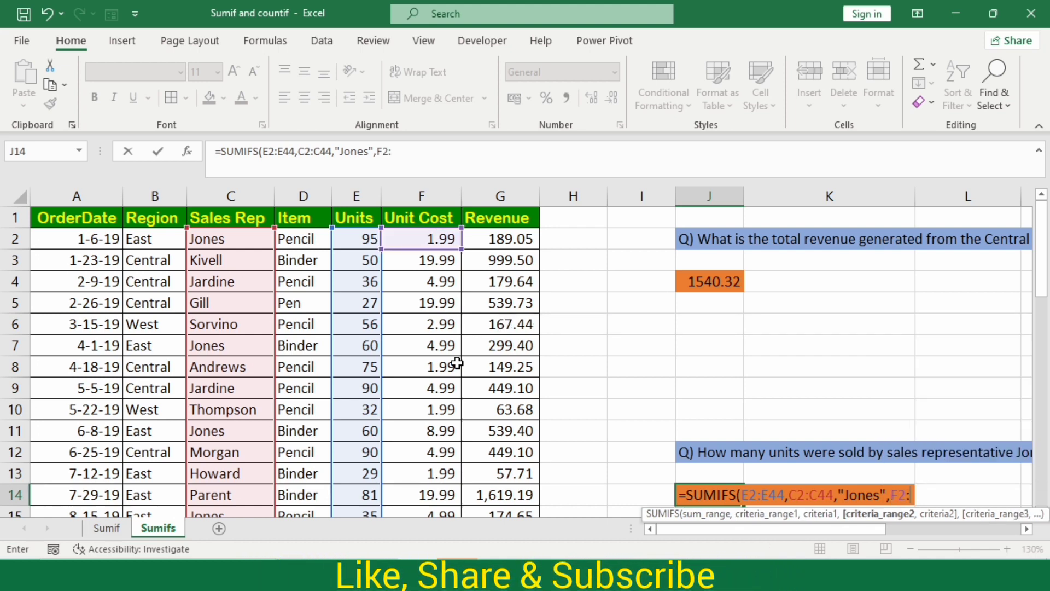
pyautogui.write('F44')
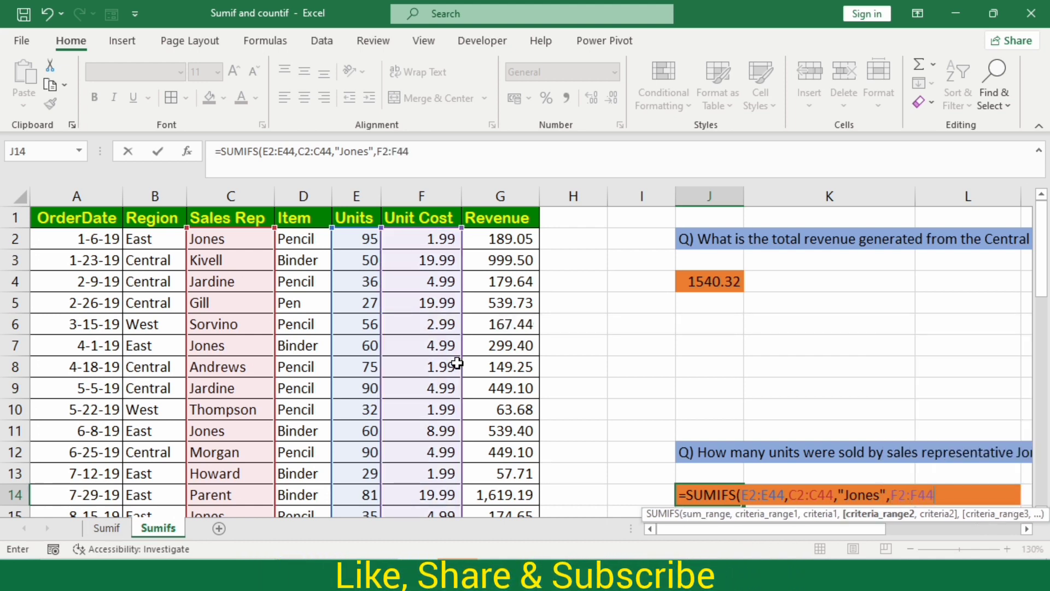
pyautogui.write(',')
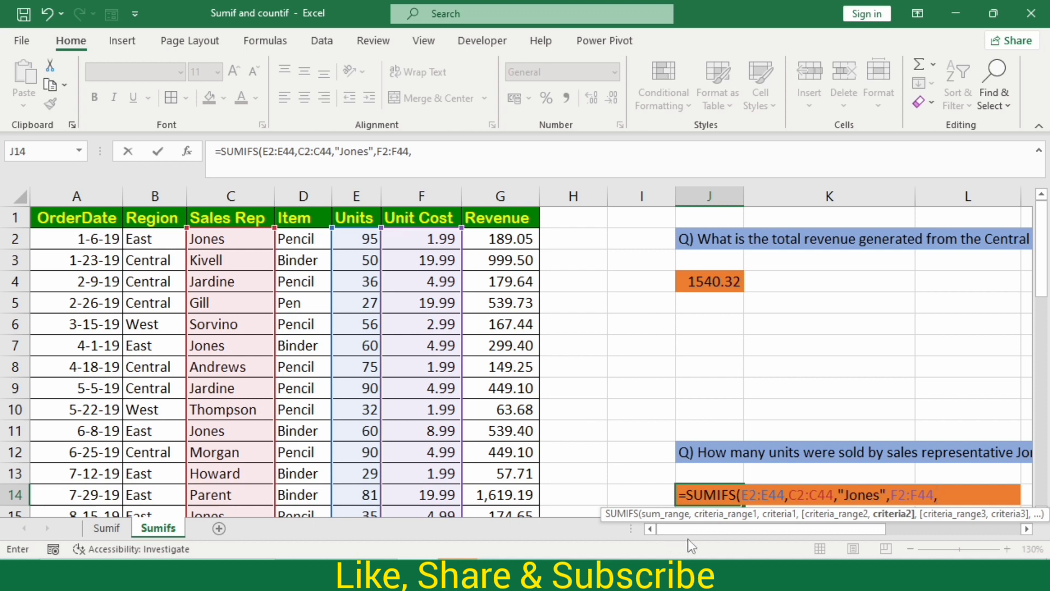
pyautogui.moveTo(697, 531); pyautogui.dragTo(813, 528)
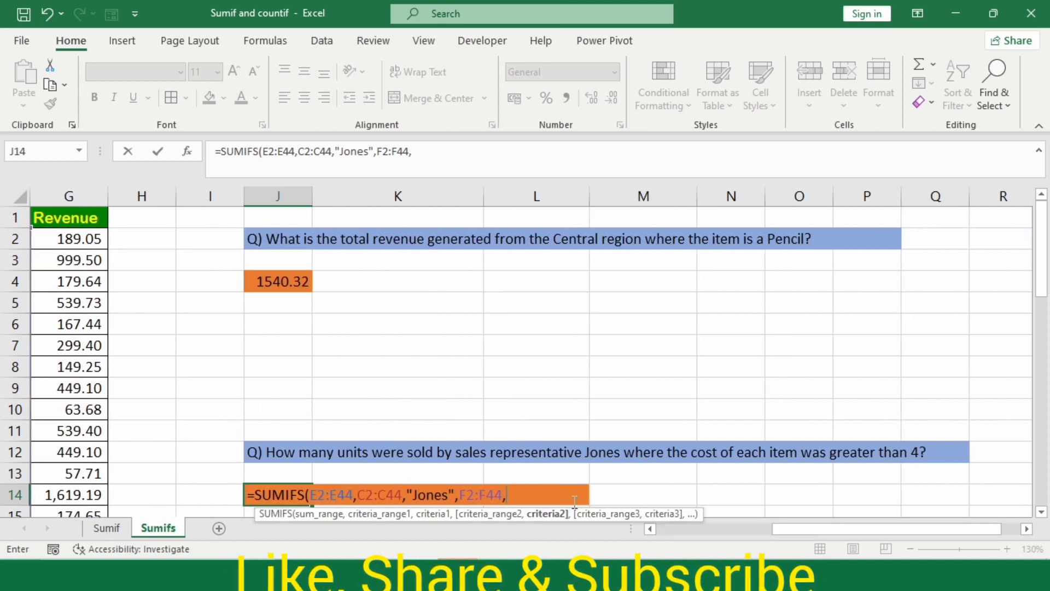
pyautogui.write('">4')
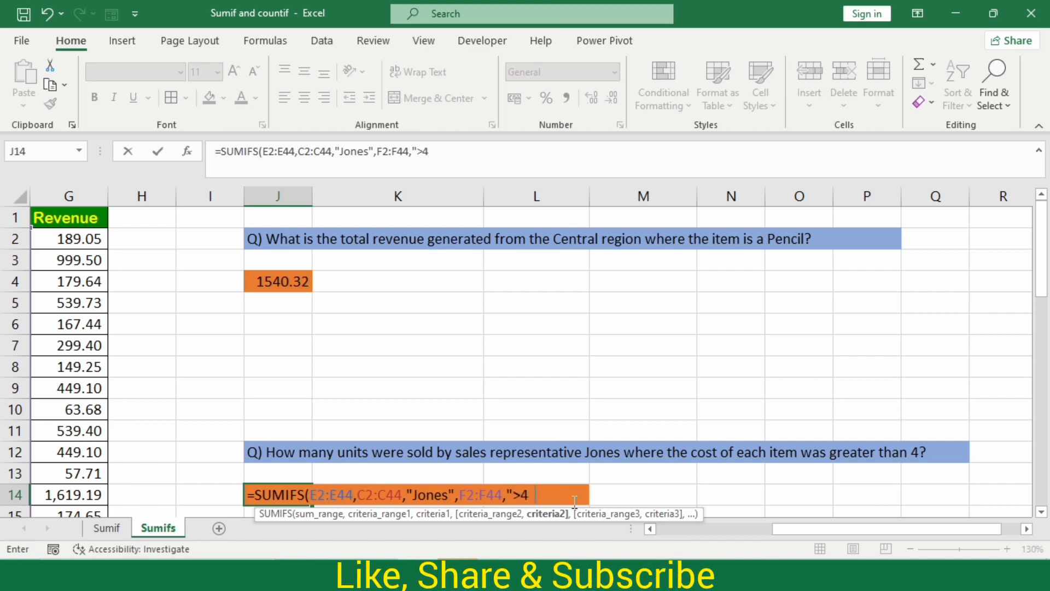
pyautogui.press('Return')
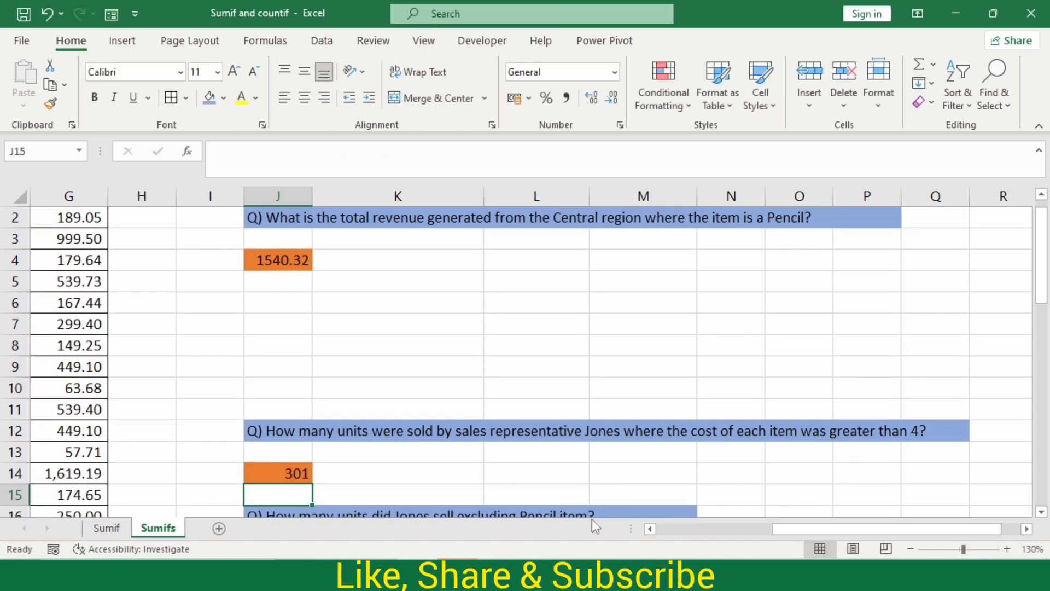
pyautogui.doubleClick(282, 474)
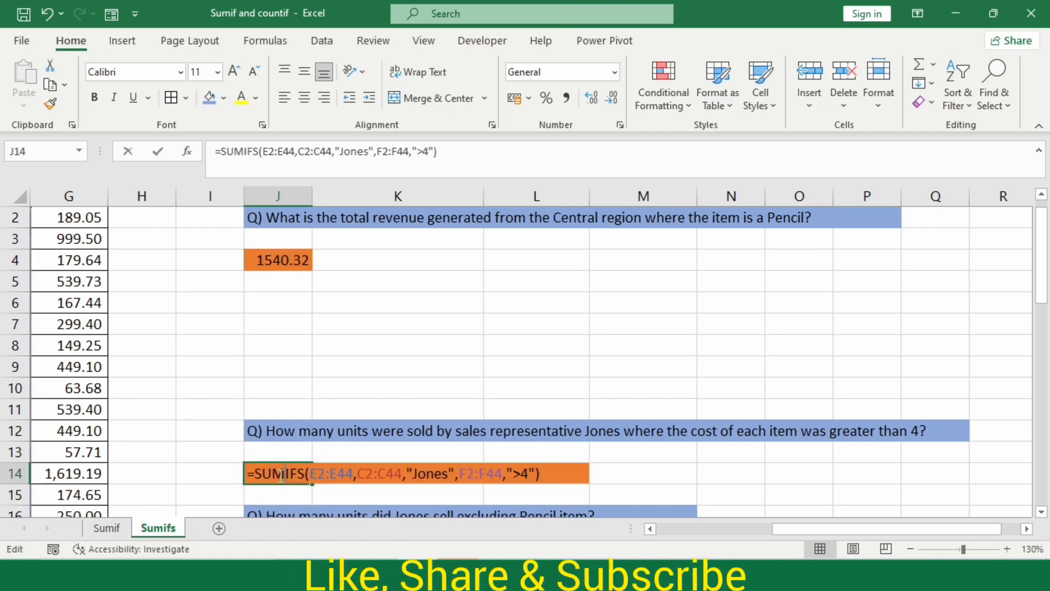
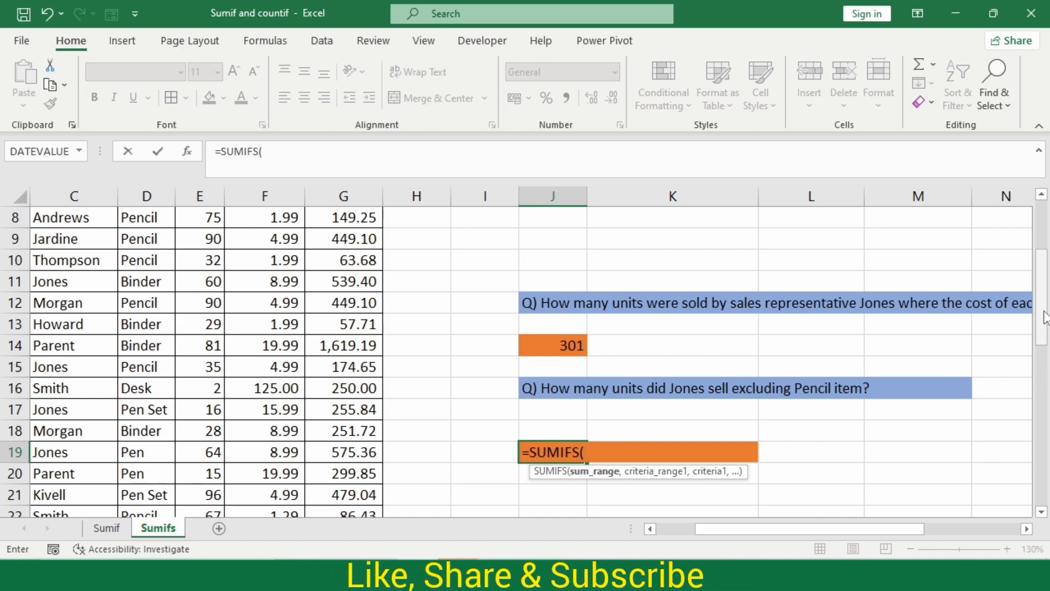
# Step: Enter the Units range E2:E44 as the sum range of the SUMIFS formula in J19
pyautogui.moveTo(1042, 316); pyautogui.dragTo(1042, 259)
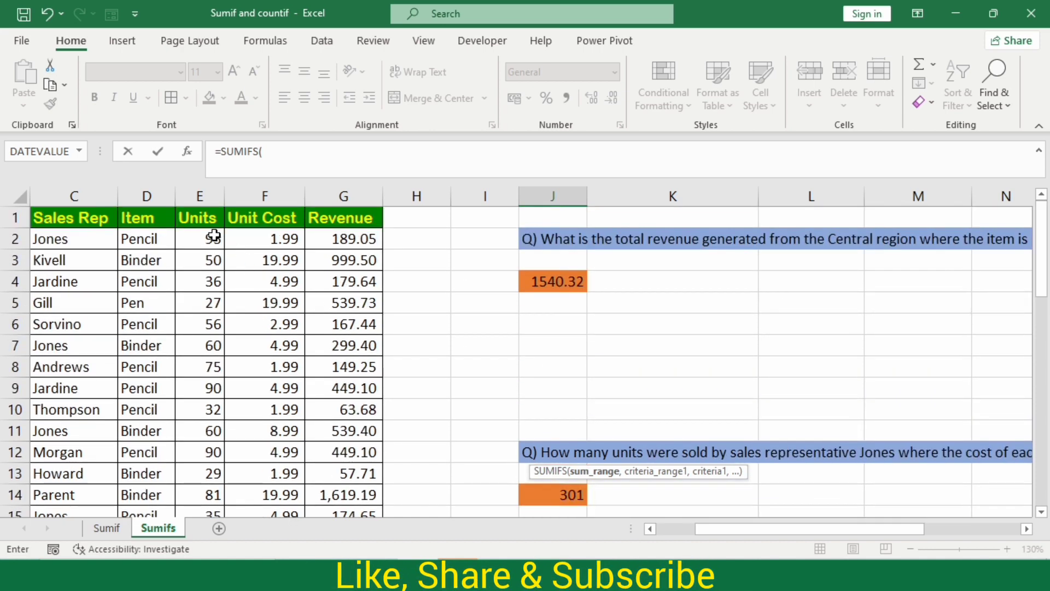
pyautogui.scroll(-1, 436, 433)
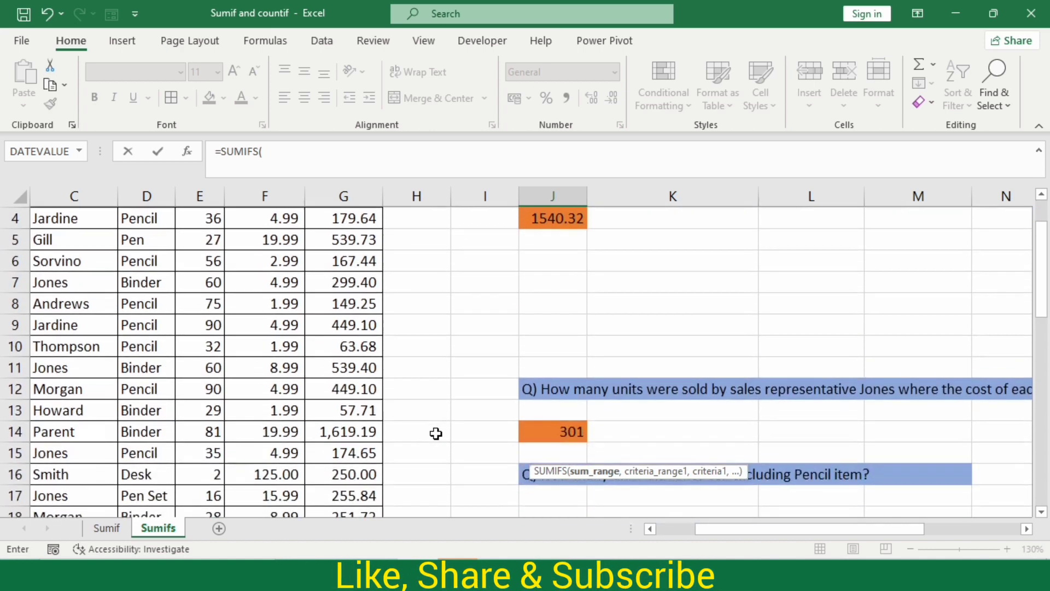
pyautogui.scroll(1, 436, 433)
pyautogui.scroll(-3, 436, 433)
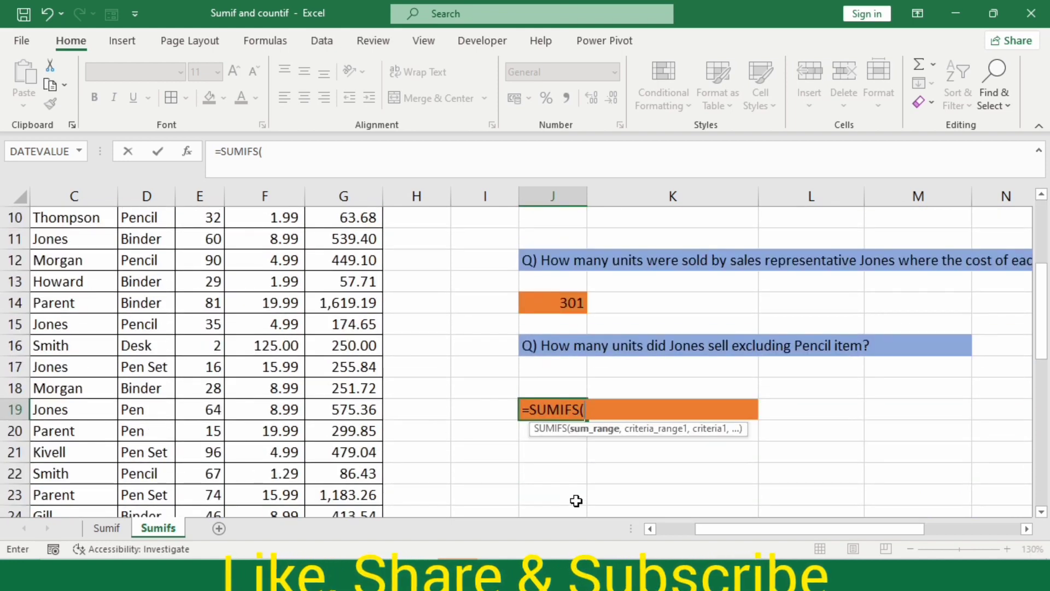
pyautogui.write('e2:')
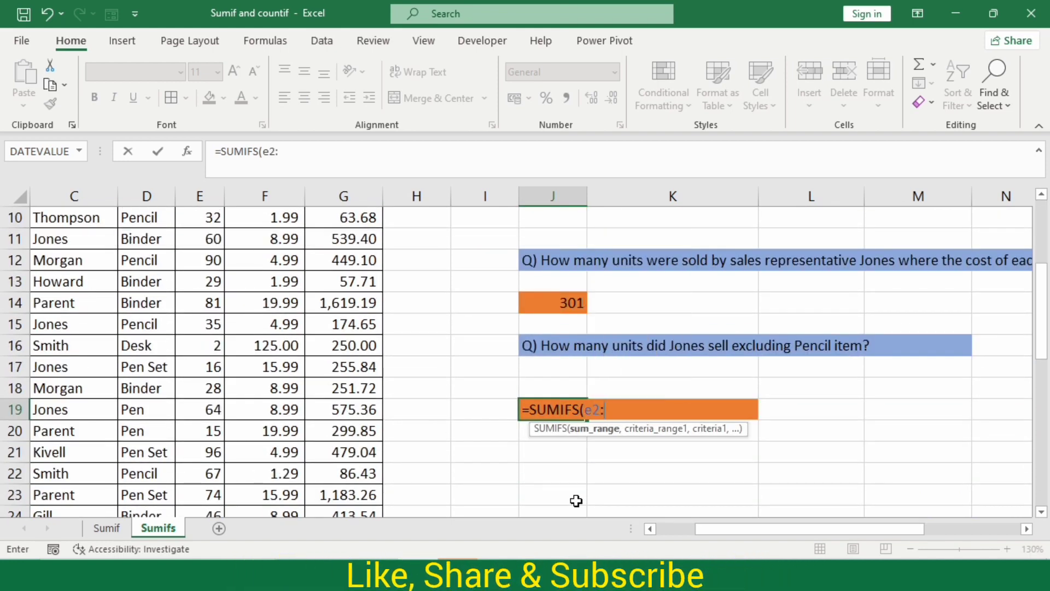
pyautogui.write('e44')
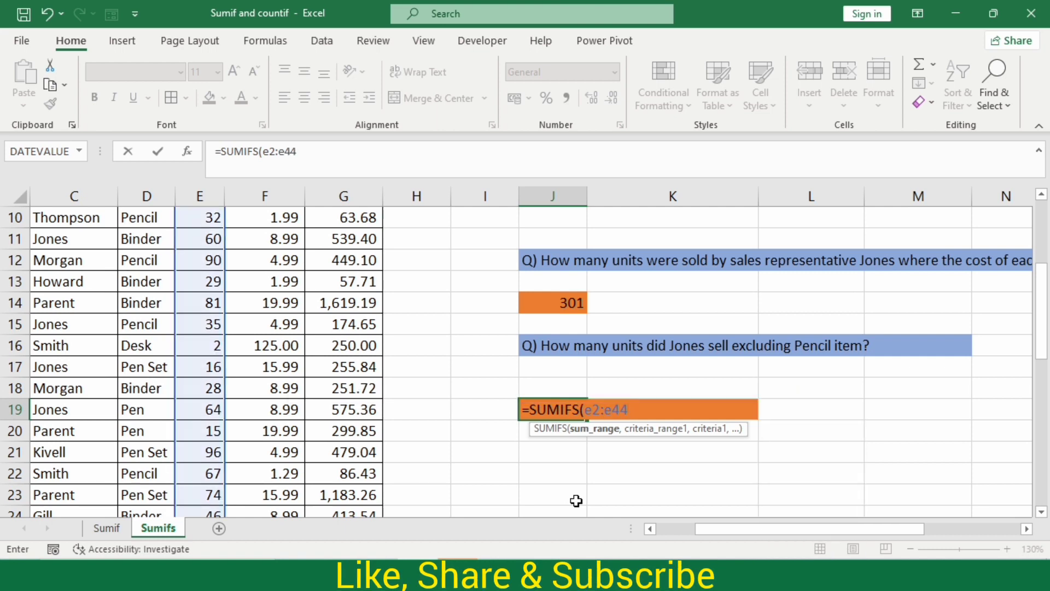
pyautogui.write(',')
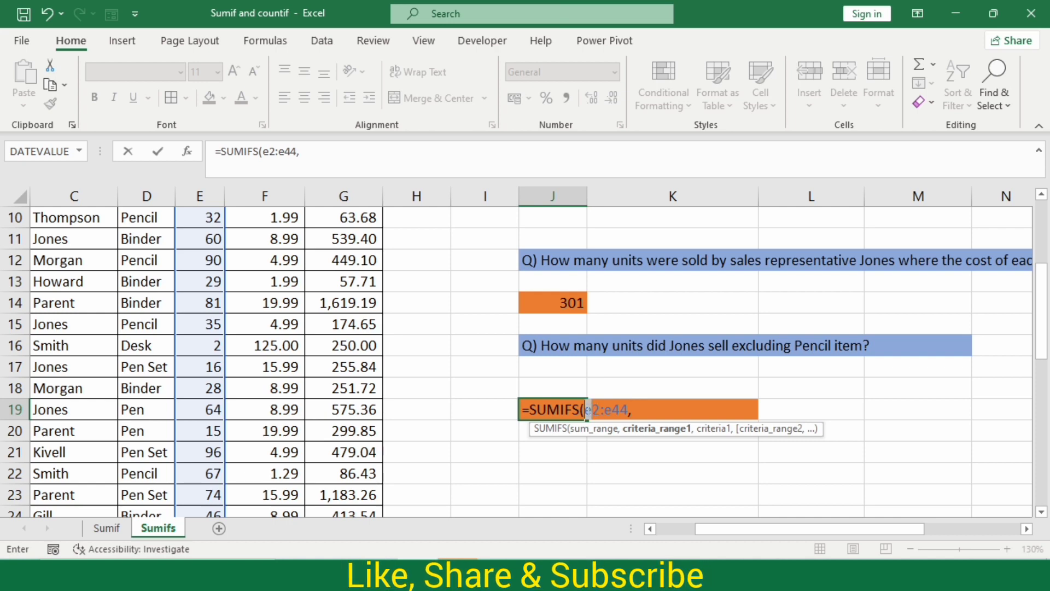
# Step: Rewrite the sum range in the J19 formula in capital letters as E2:E44
pyautogui.write('E')
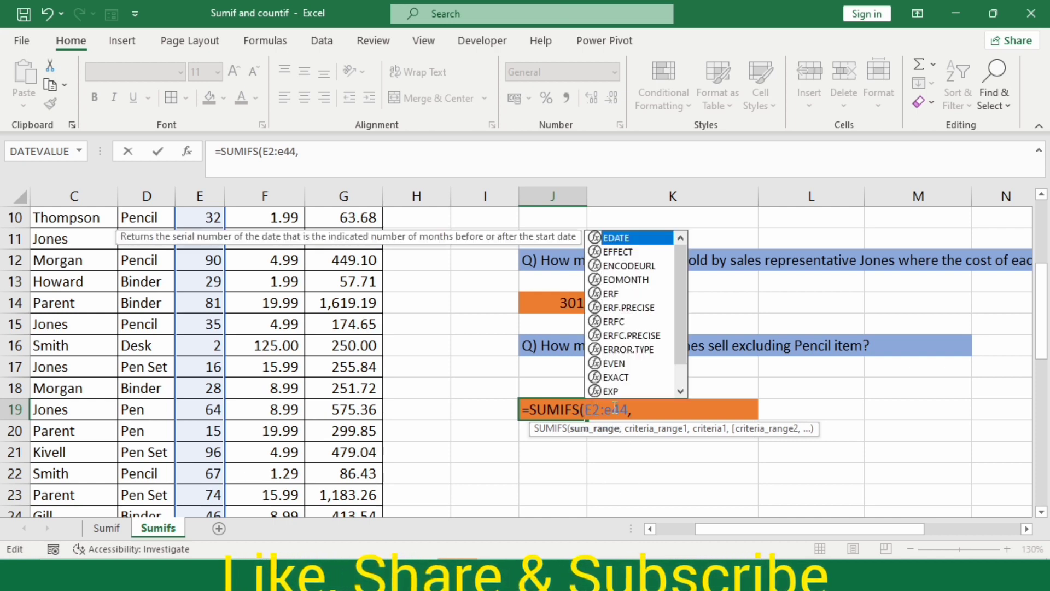
pyautogui.moveTo(612, 409); pyautogui.dragTo(604, 409)
pyautogui.write('E')
pyautogui.click(663, 431)
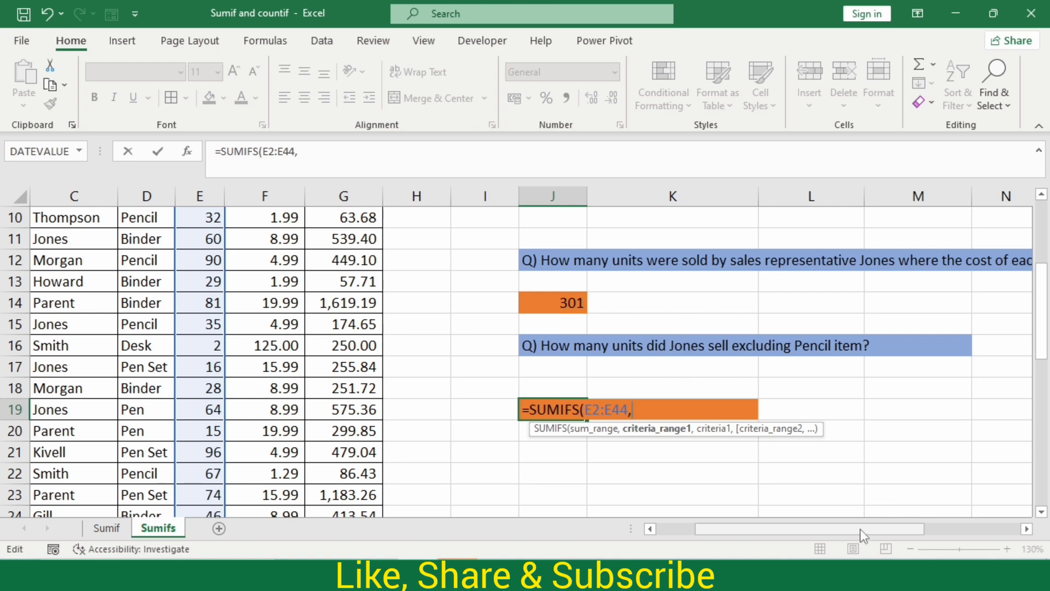
# Step: Add the Sales Rep range C2:C44 and the sales representative's name in quotes as the first condition of the J19 formula
pyautogui.moveTo(861, 530); pyautogui.dragTo(792, 540)
pyautogui.scroll(3, 305, 326)
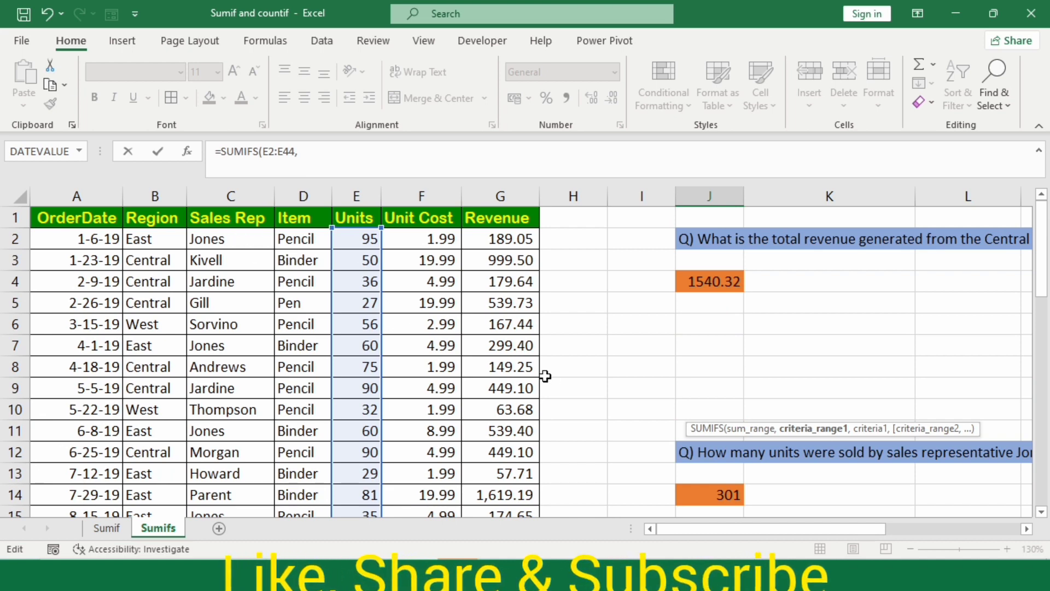
pyautogui.scroll(-3, 614, 412)
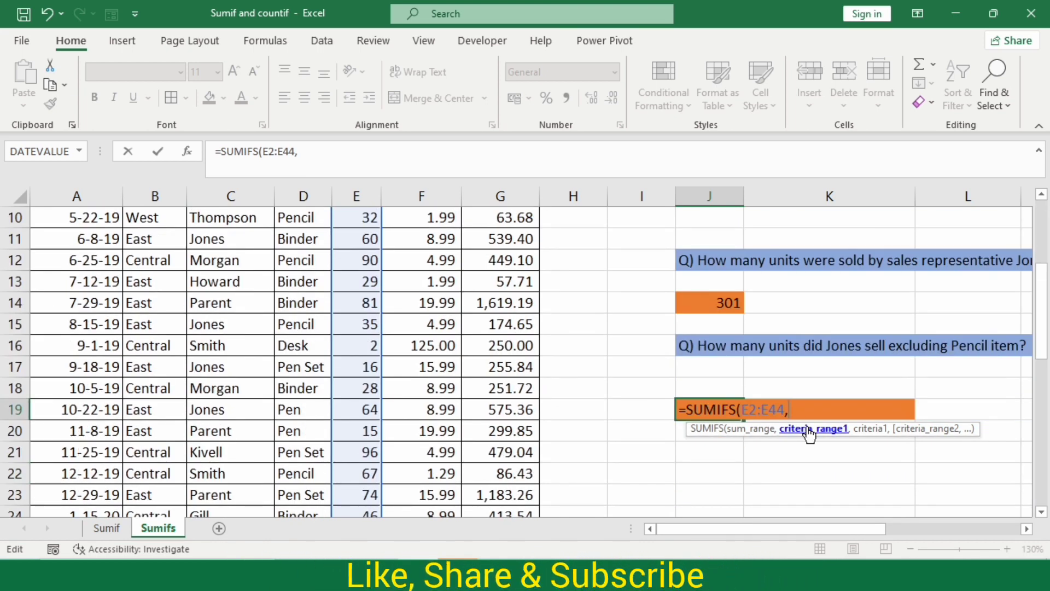
pyautogui.write('C2')
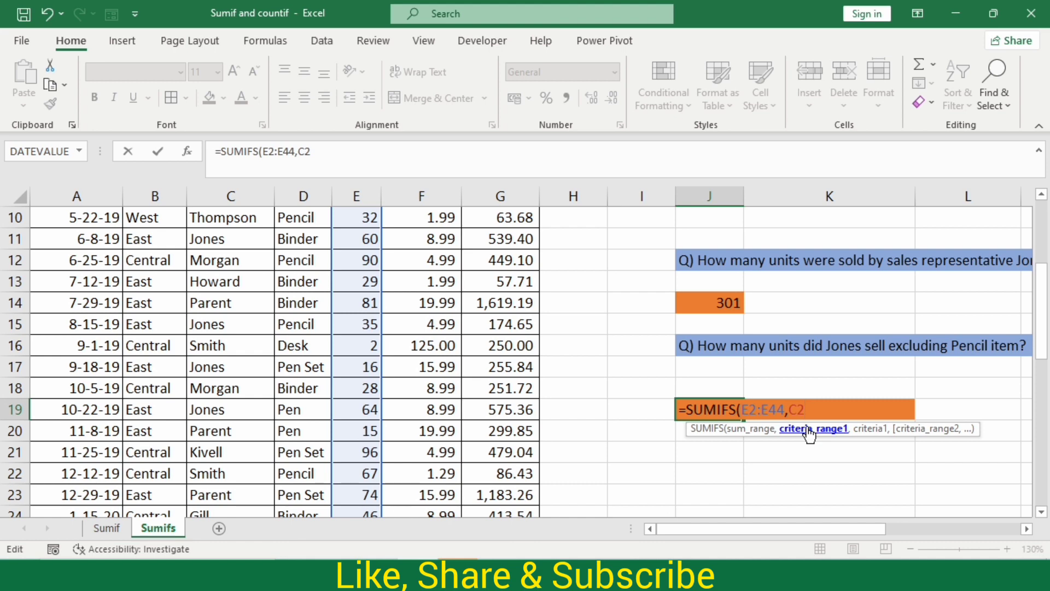
pyautogui.write(':C44')
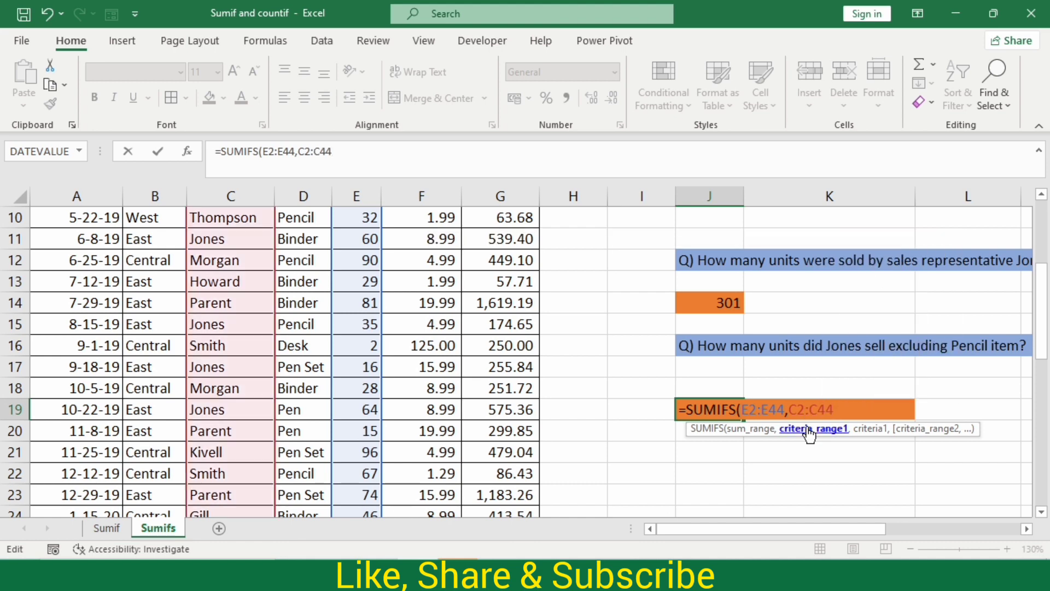
pyautogui.write(',')
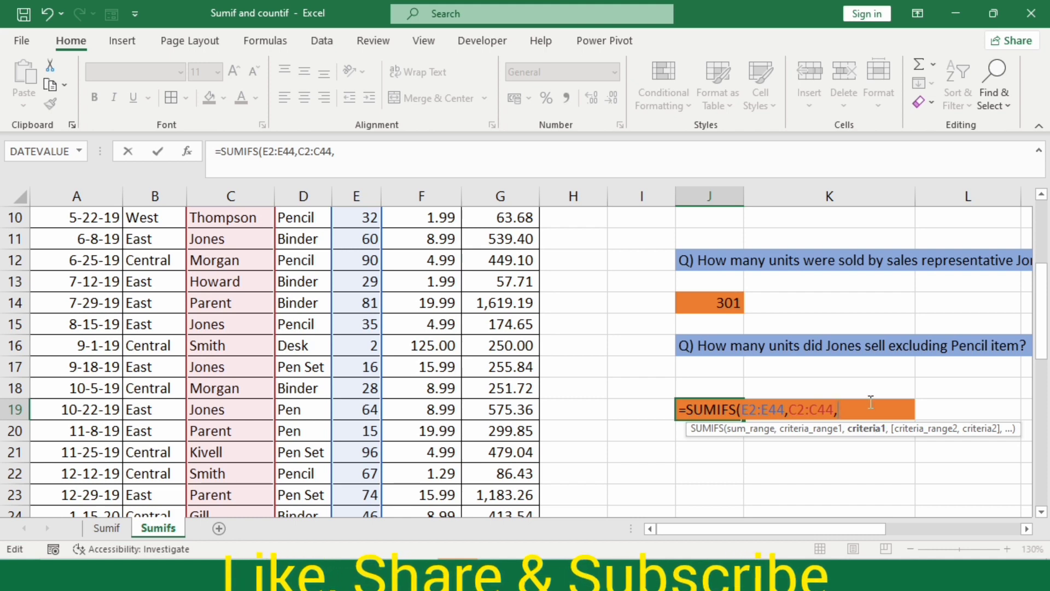
pyautogui.write('"Jones')
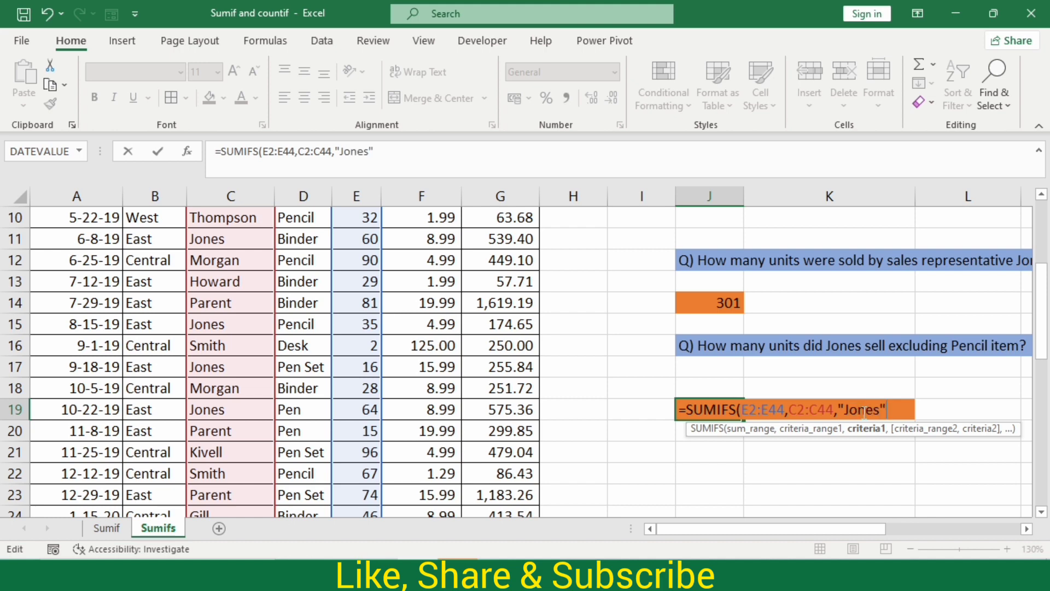
pyautogui.write('",')
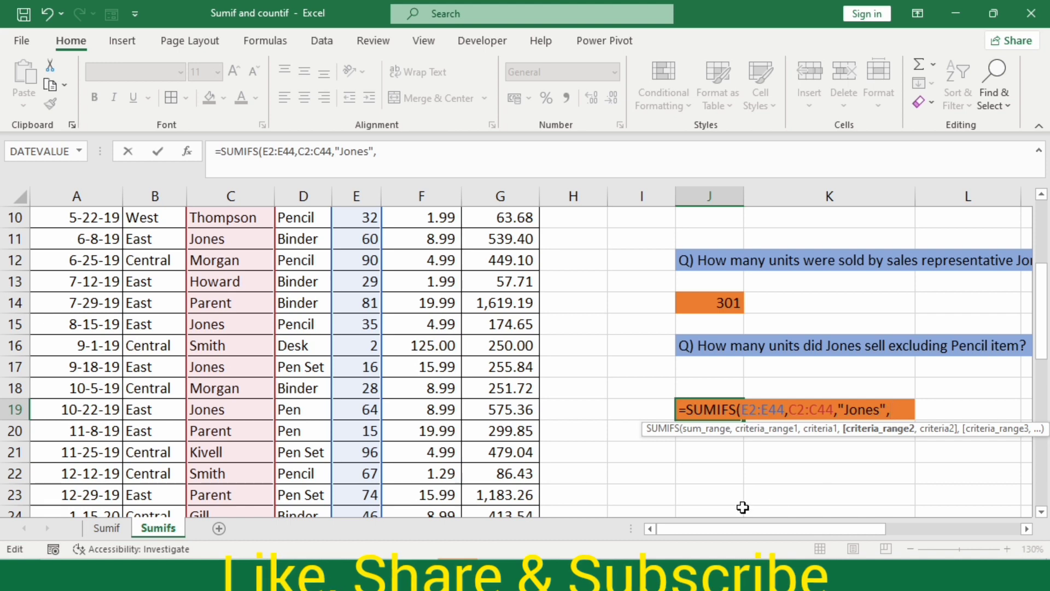
# Step: Complete the J19 formula with the Item range D2:D44 and the criteria "<>Pencil" as the second condition
pyautogui.moveTo(1043, 325); pyautogui.dragTo(1044, 262)
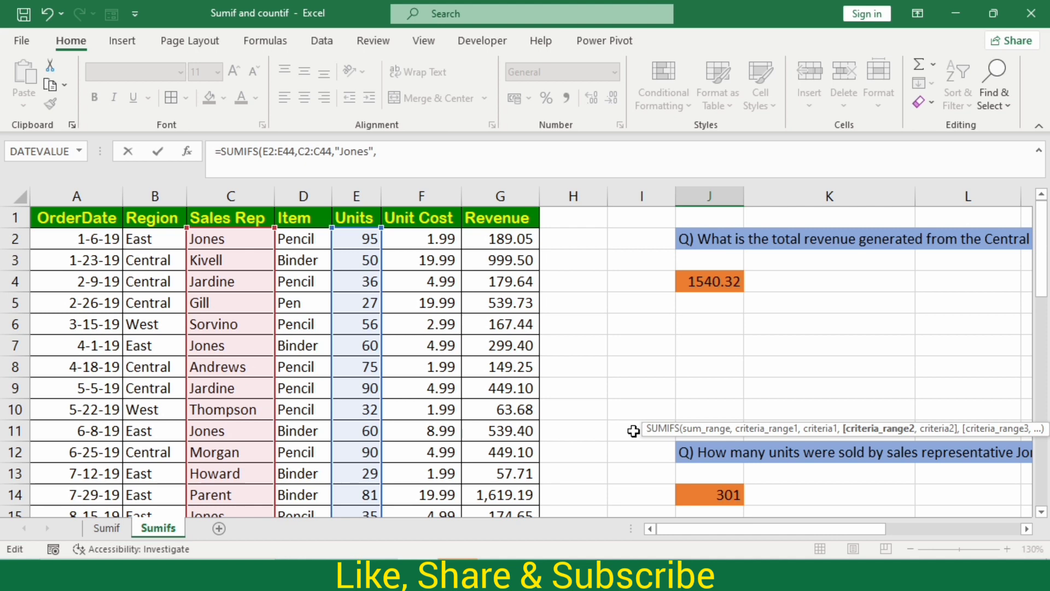
pyautogui.write('D2:')
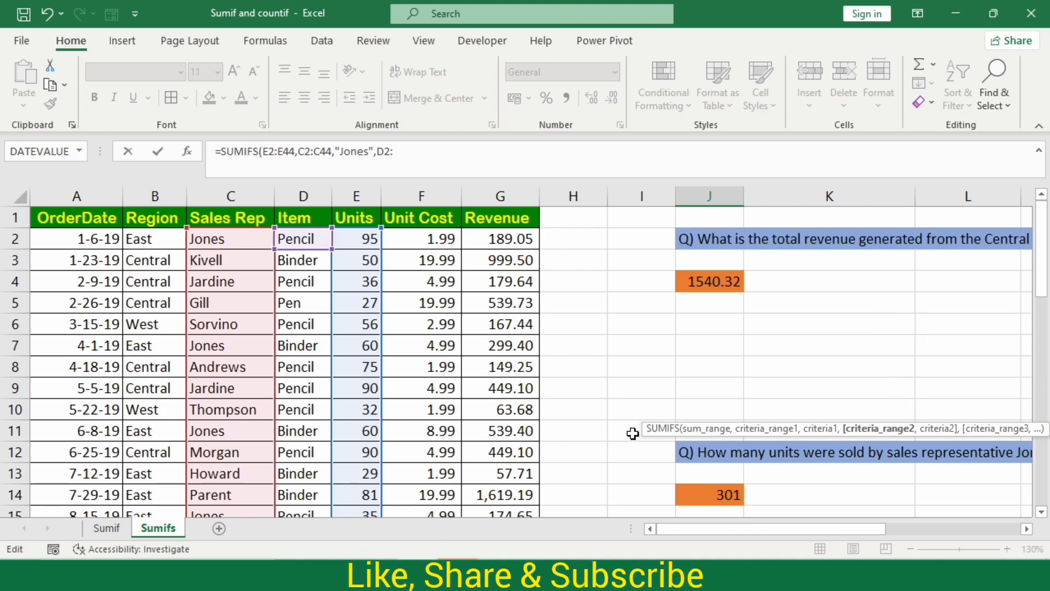
pyautogui.write('D44')
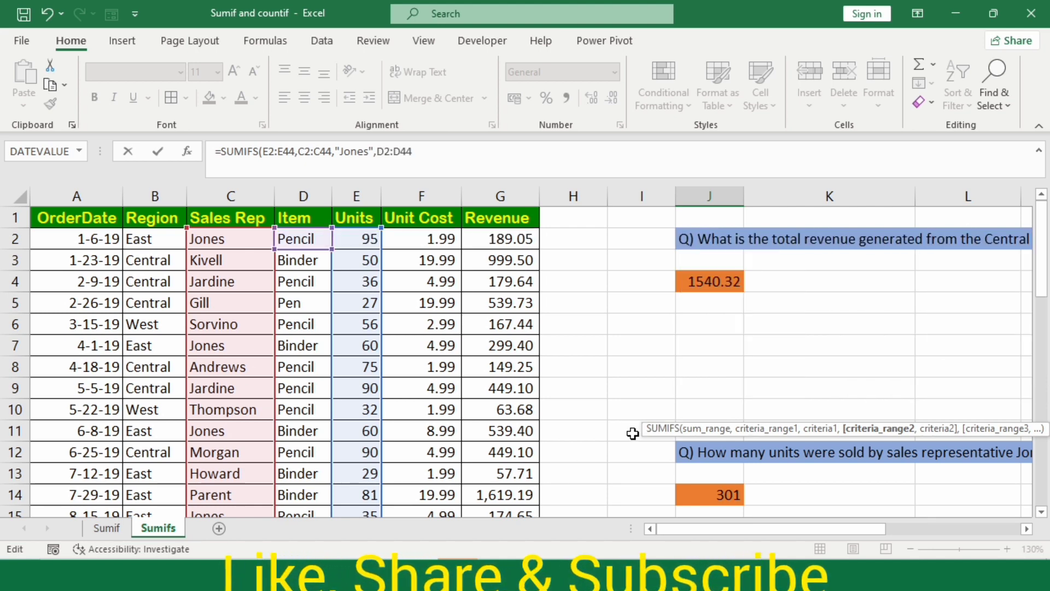
pyautogui.scroll(-4, 633, 433)
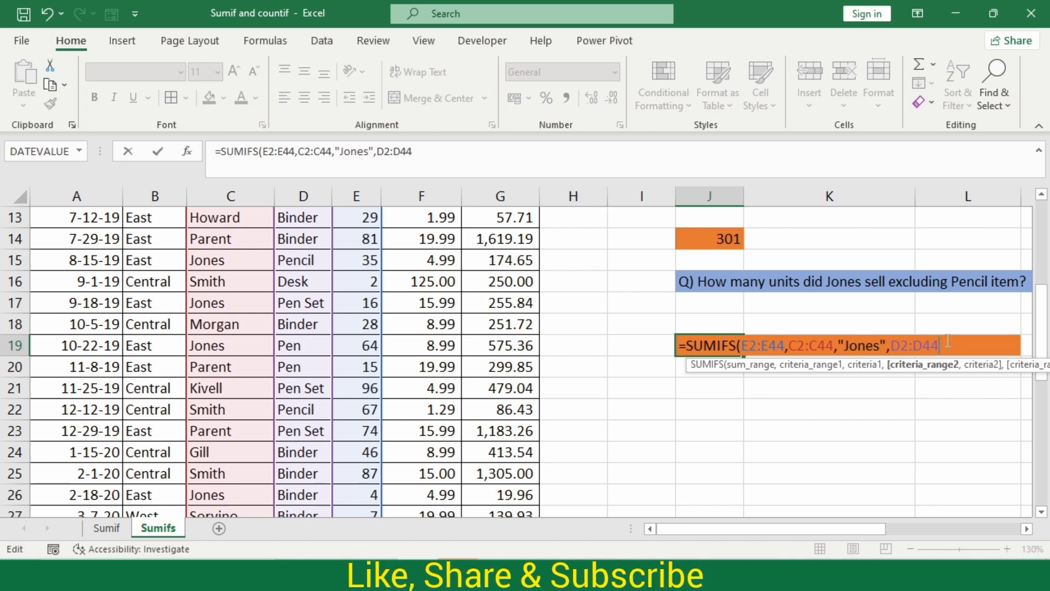
pyautogui.write(',')
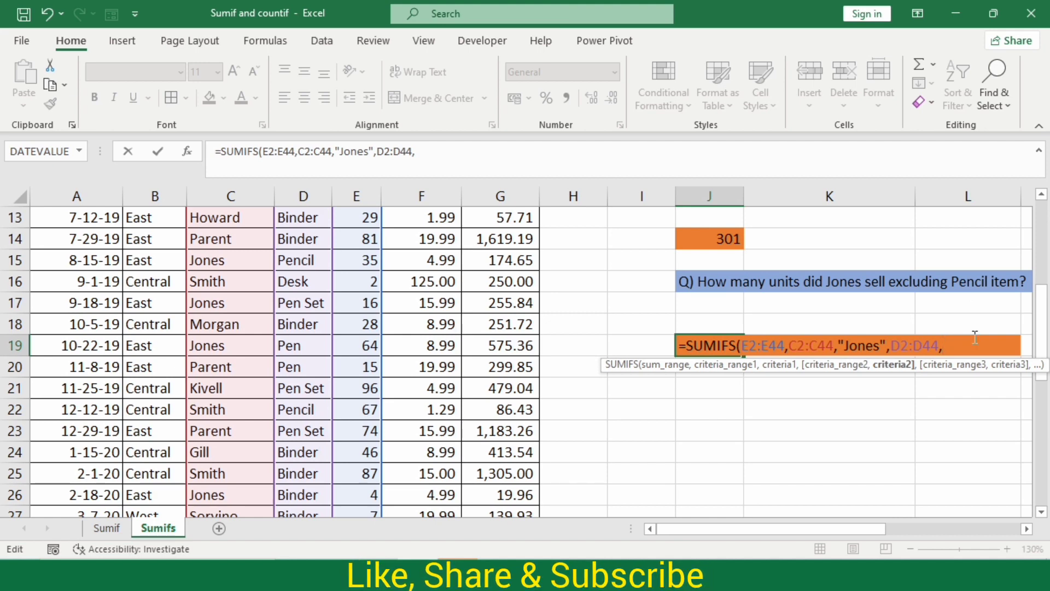
pyautogui.write('"<>')
pyautogui.write('Pencil")')
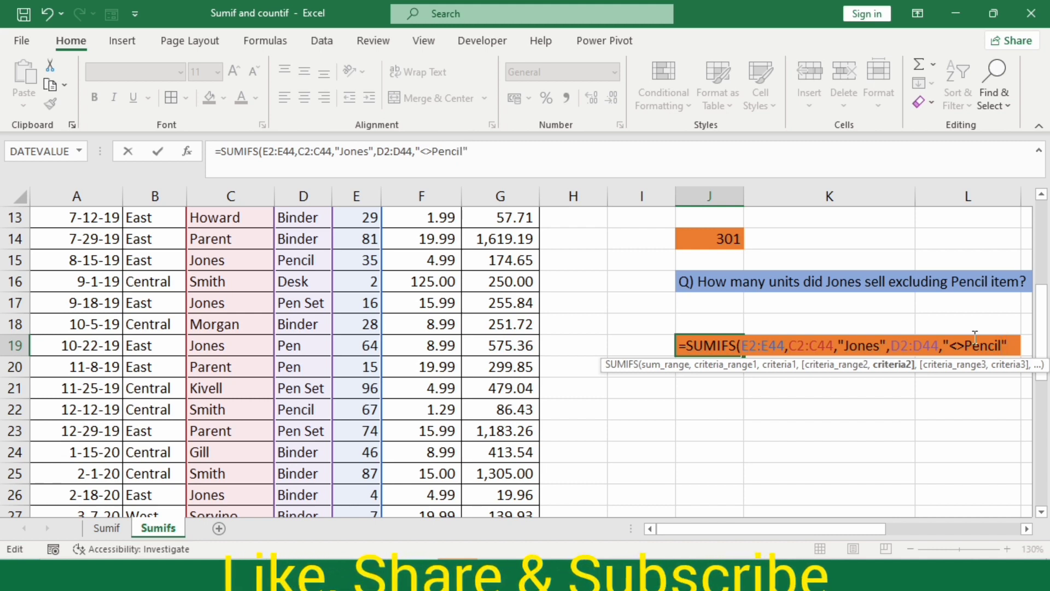
pyautogui.press('Return')
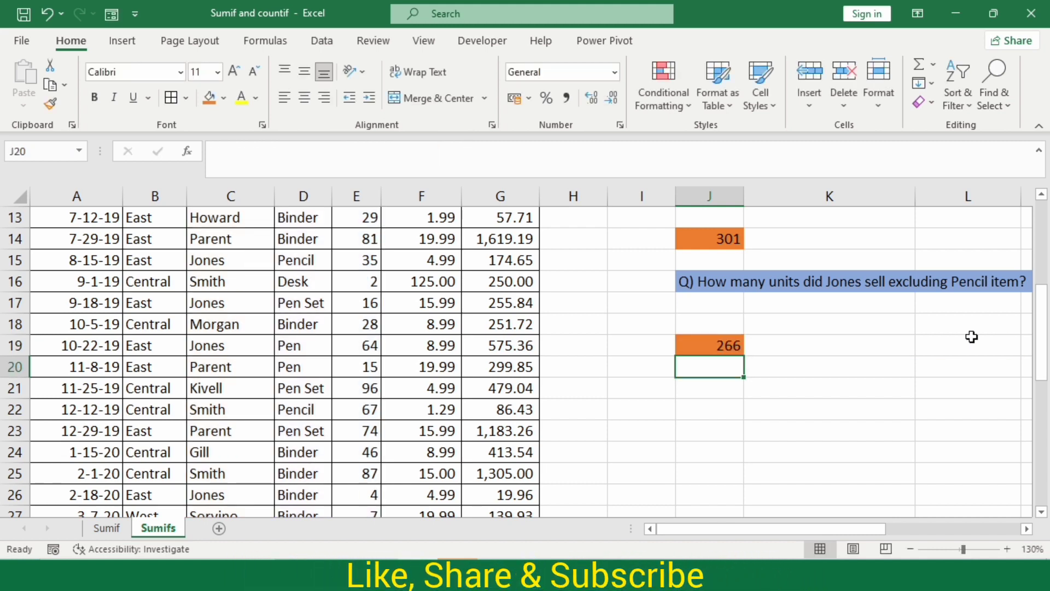
# Step: Review the J19 formula and compare it with the Item column of the sales data
pyautogui.click(719, 349)
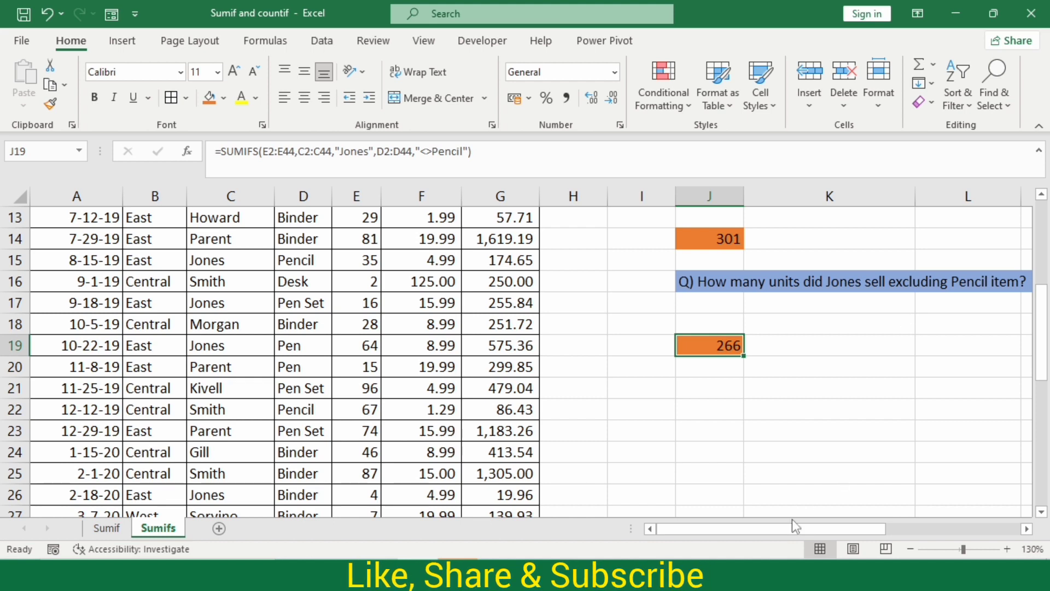
pyautogui.moveTo(787, 527); pyautogui.dragTo(825, 528)
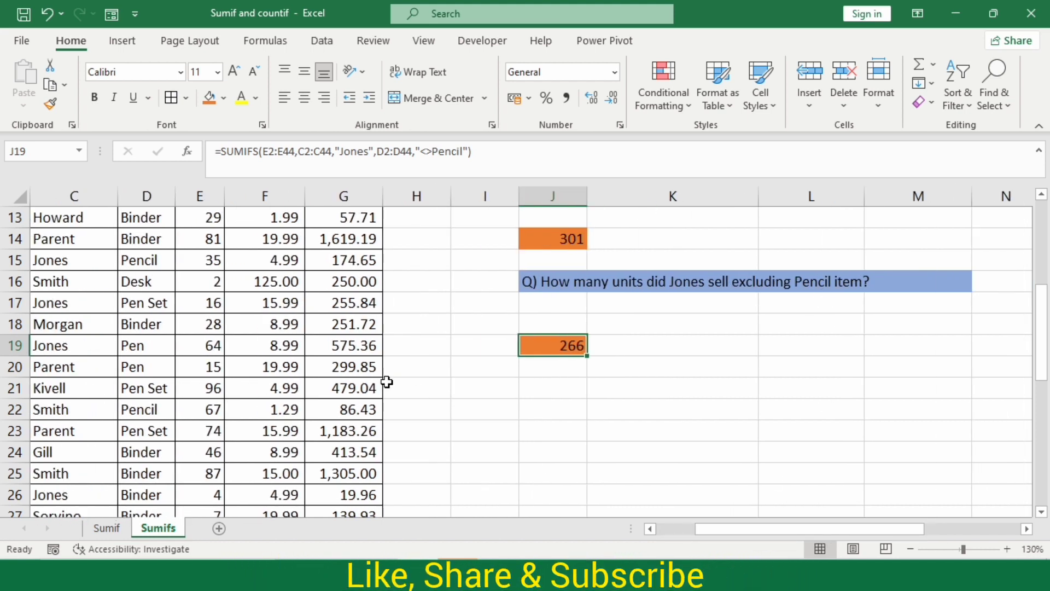
pyautogui.scroll(4, 290, 405)
pyautogui.scroll(-4, 289, 405)
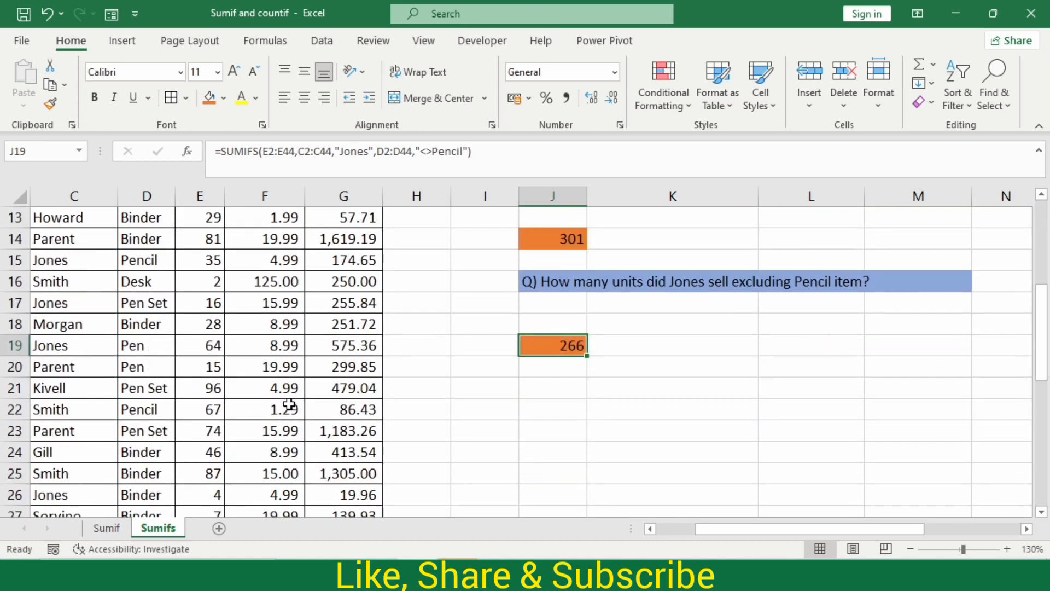
pyautogui.scroll(4, 290, 405)
pyautogui.click(167, 276)
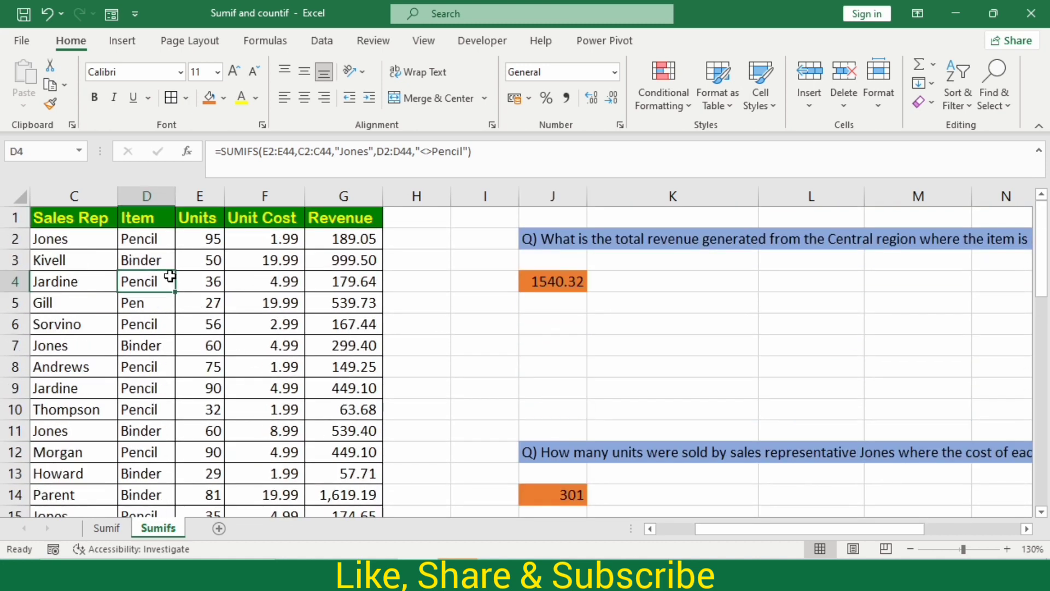
pyautogui.click(141, 236)
pyautogui.scroll(-4, 636, 460)
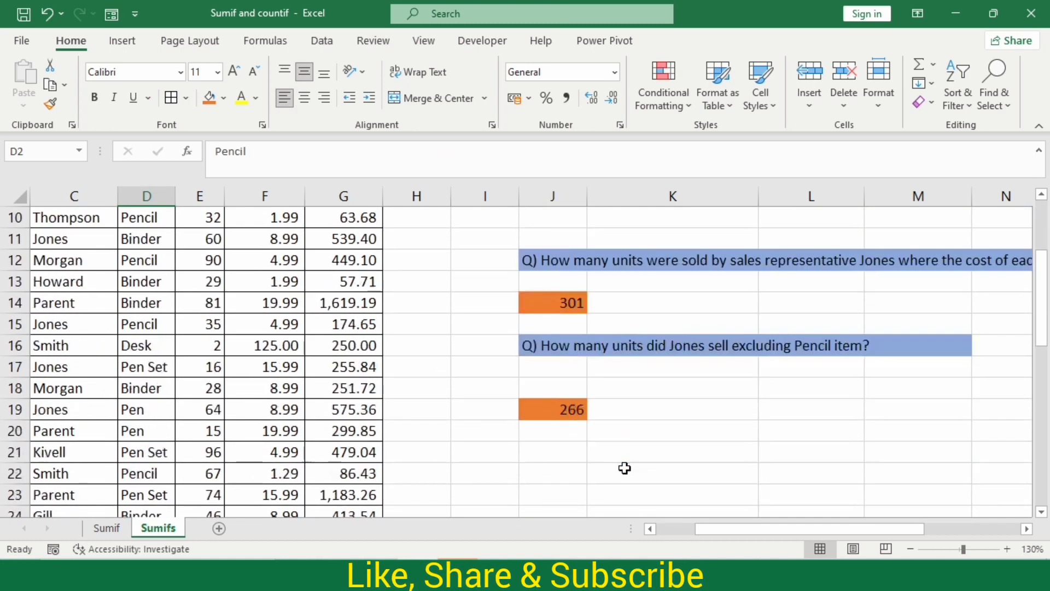
pyautogui.scroll(4, 633, 400)
# Step: Insert a PivotTable from the Sumif sheet's data A1:G44, placed in the existing worksheet at cell L4
pyautogui.hotkey('ctrl', 'pageup')
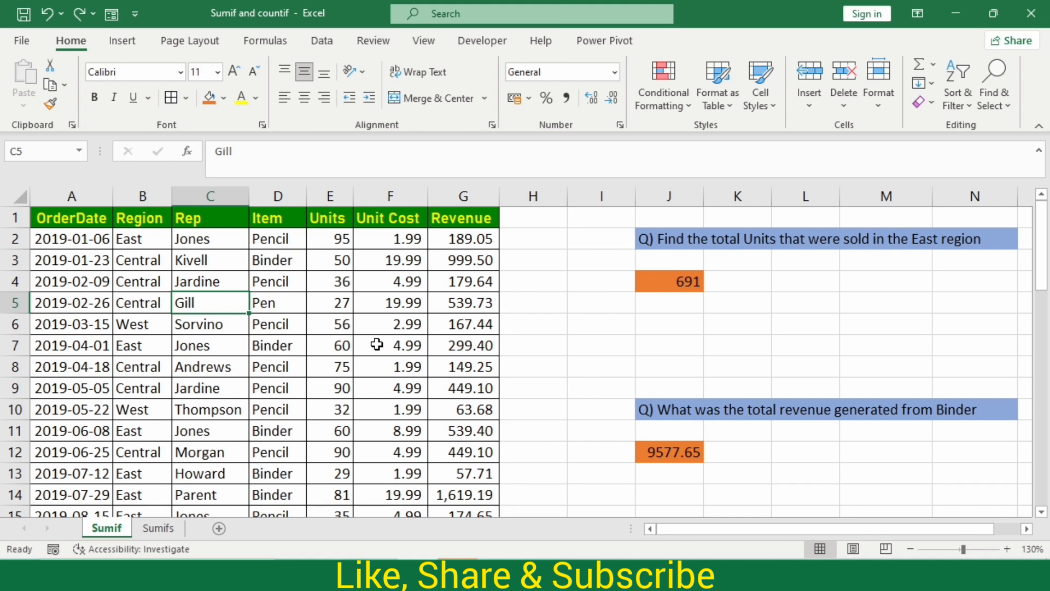
pyautogui.click(65, 223)
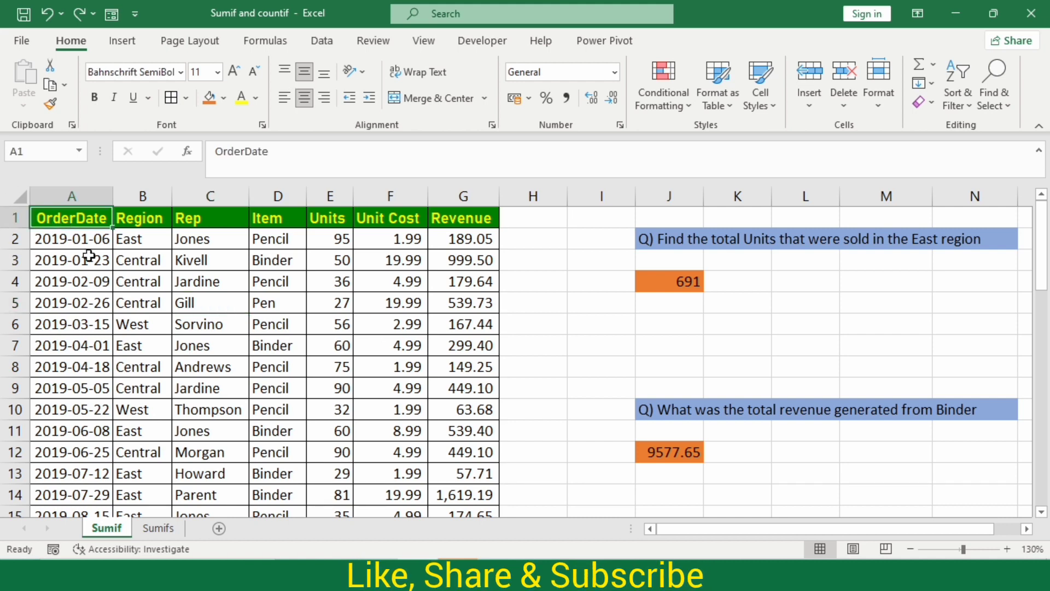
pyautogui.hotkey('ctrl', 'shift', 'Down')
pyautogui.hotkey('ctrl', 'shift', 'Right')
pyautogui.scroll(6, 290, 363)
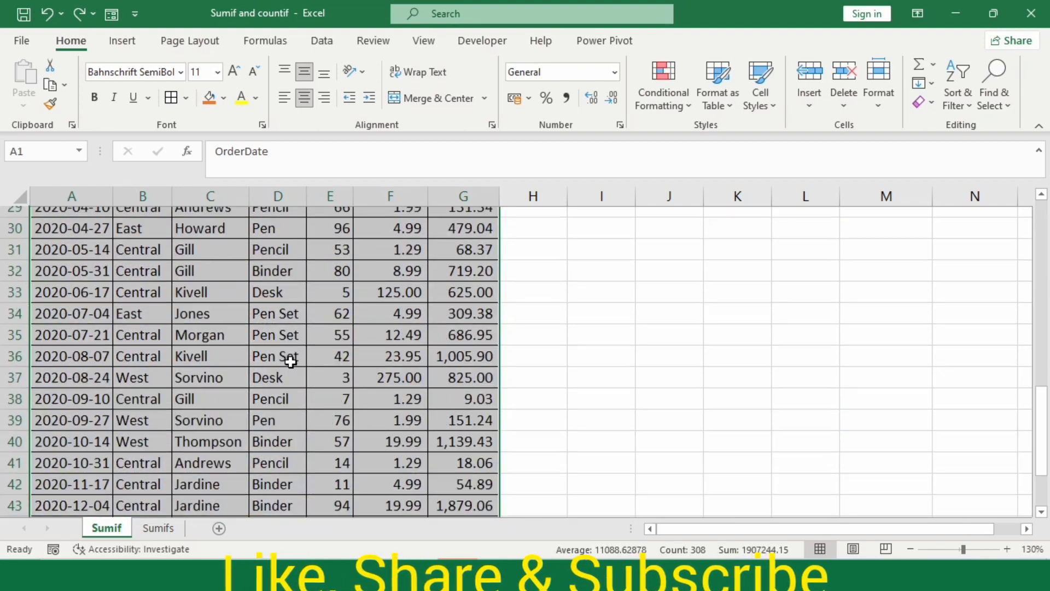
pyautogui.scroll(4, 290, 362)
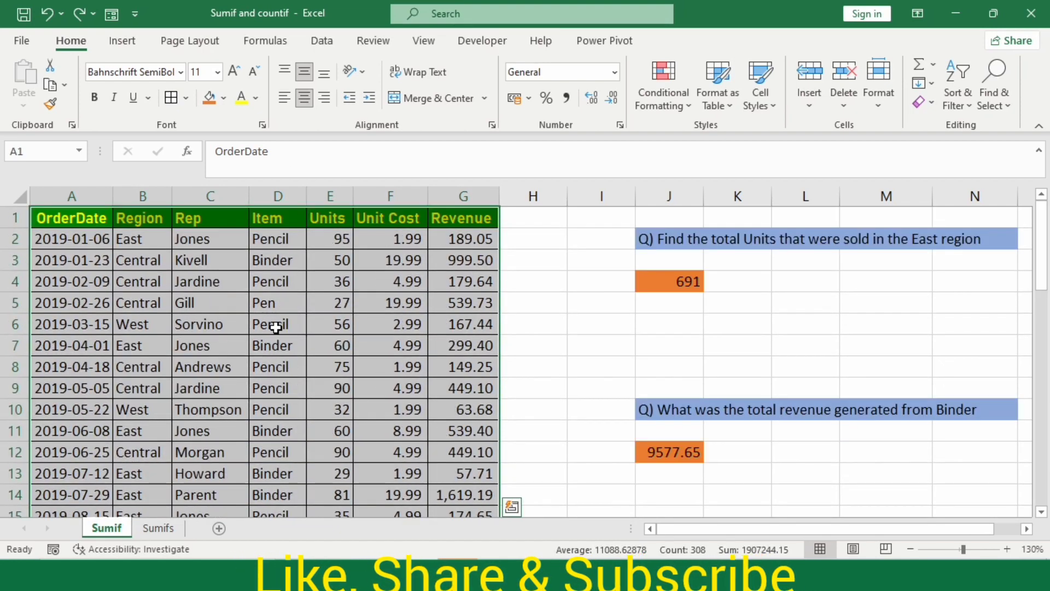
pyautogui.click(132, 47)
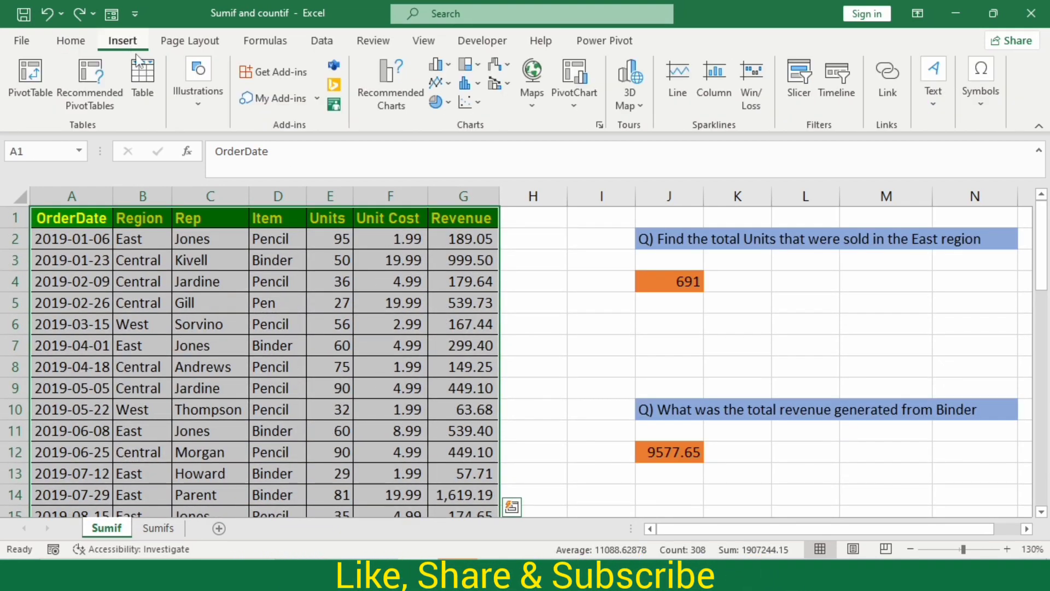
pyautogui.click(35, 89)
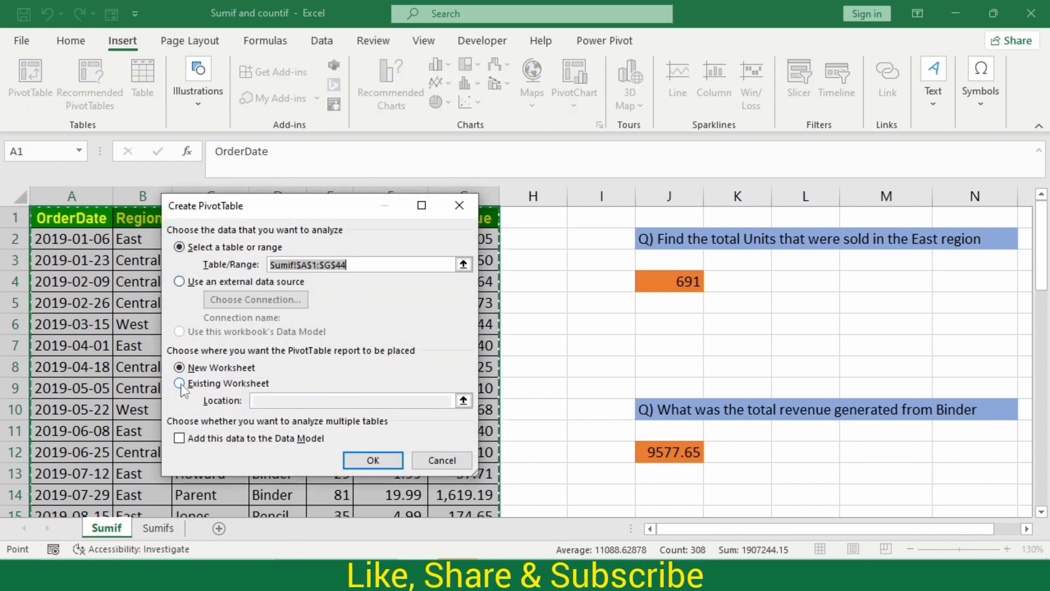
pyautogui.click(211, 383)
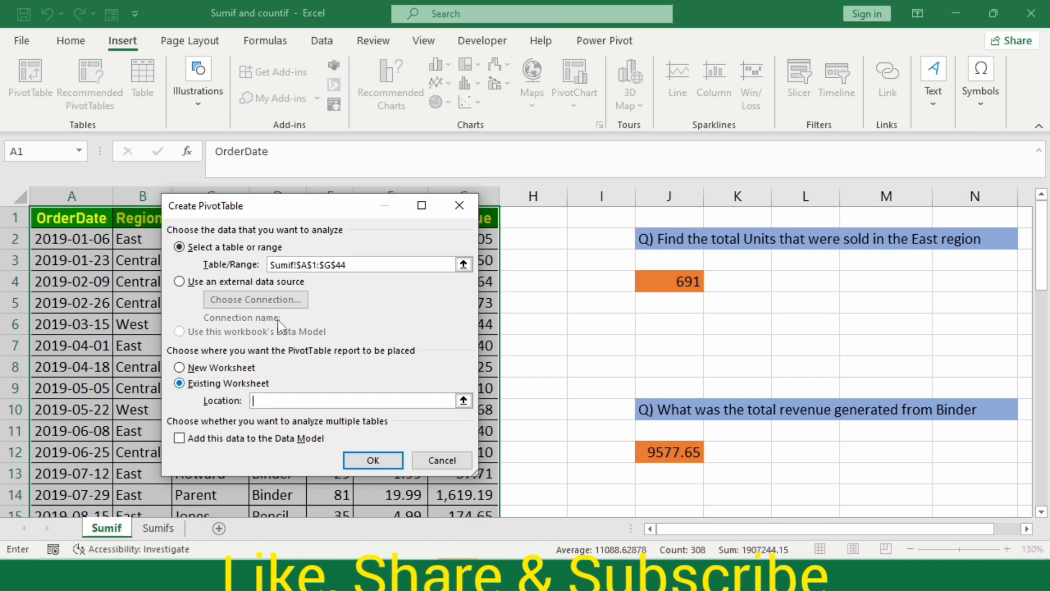
pyautogui.click(812, 339)
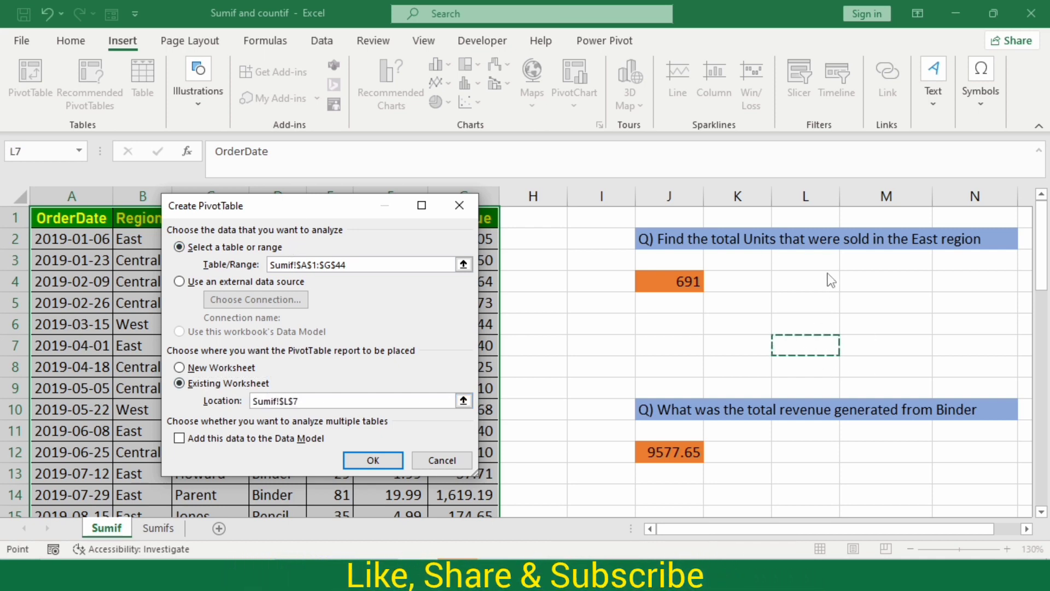
pyautogui.click(804, 276)
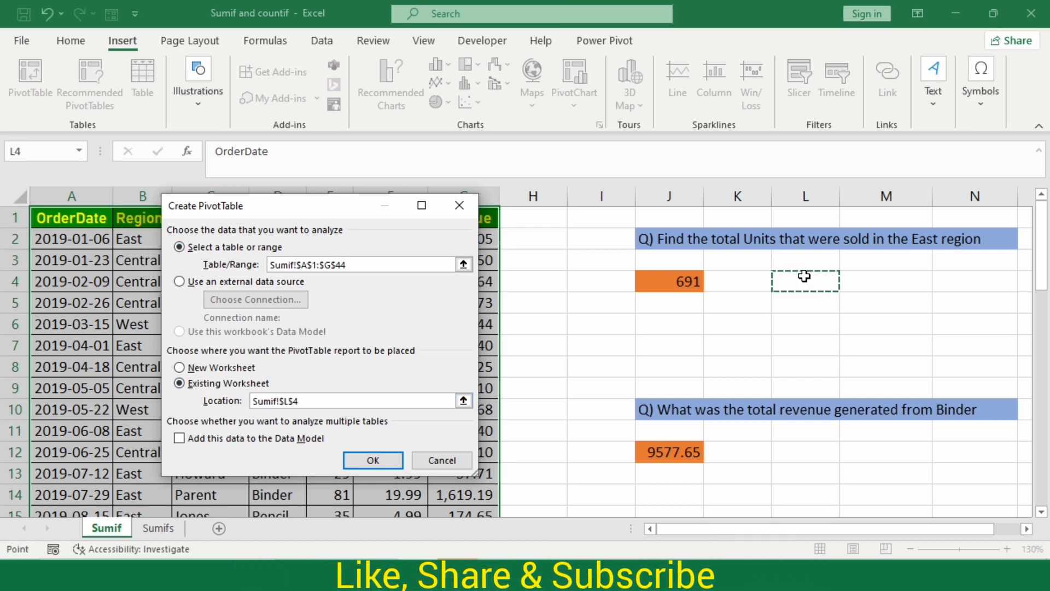
pyautogui.click(373, 460)
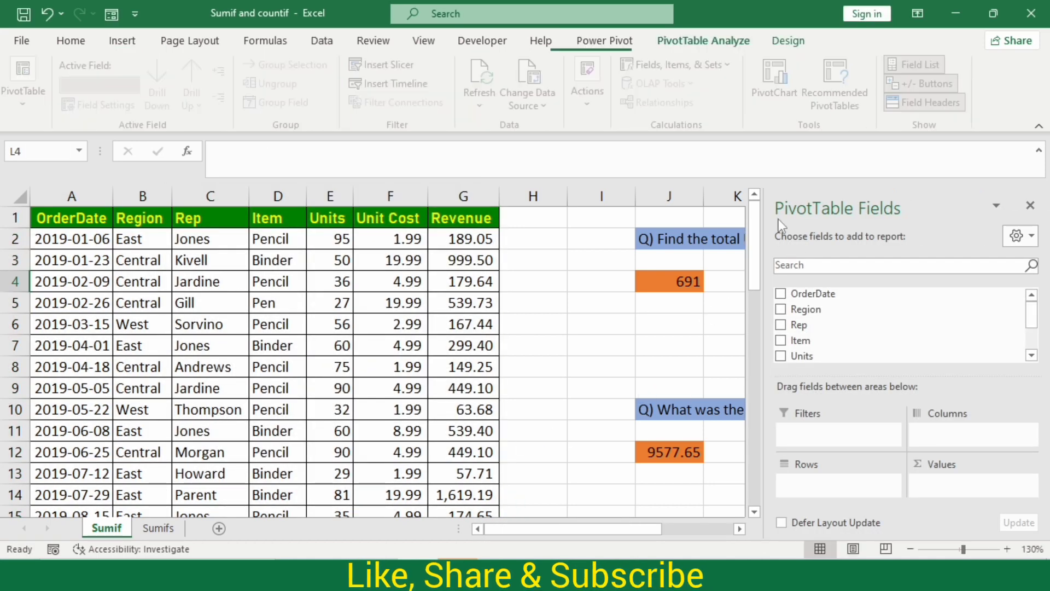
# Step: Build the PivotTable with Region as rows and the sum of Units as values
pyautogui.moveTo(597, 539); pyautogui.dragTo(682, 537)
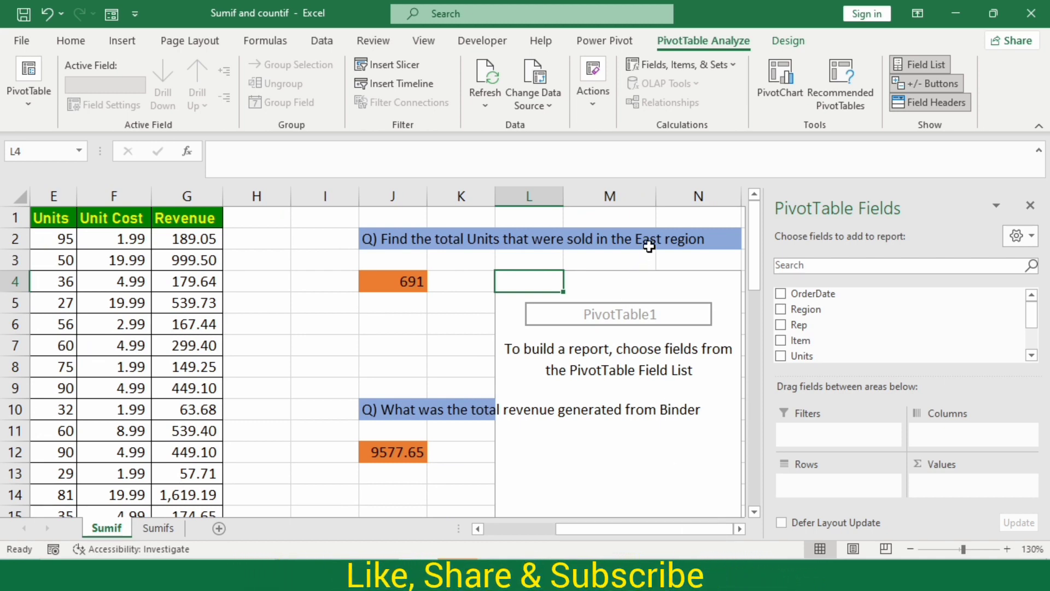
pyautogui.moveTo(809, 310); pyautogui.dragTo(828, 484)
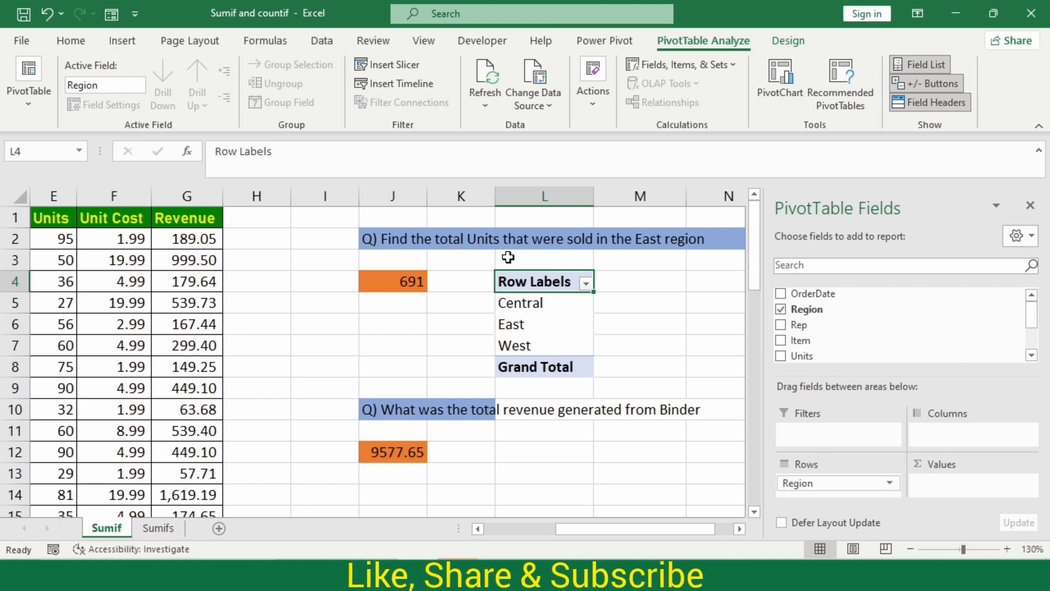
pyautogui.scroll(-1, 825, 347)
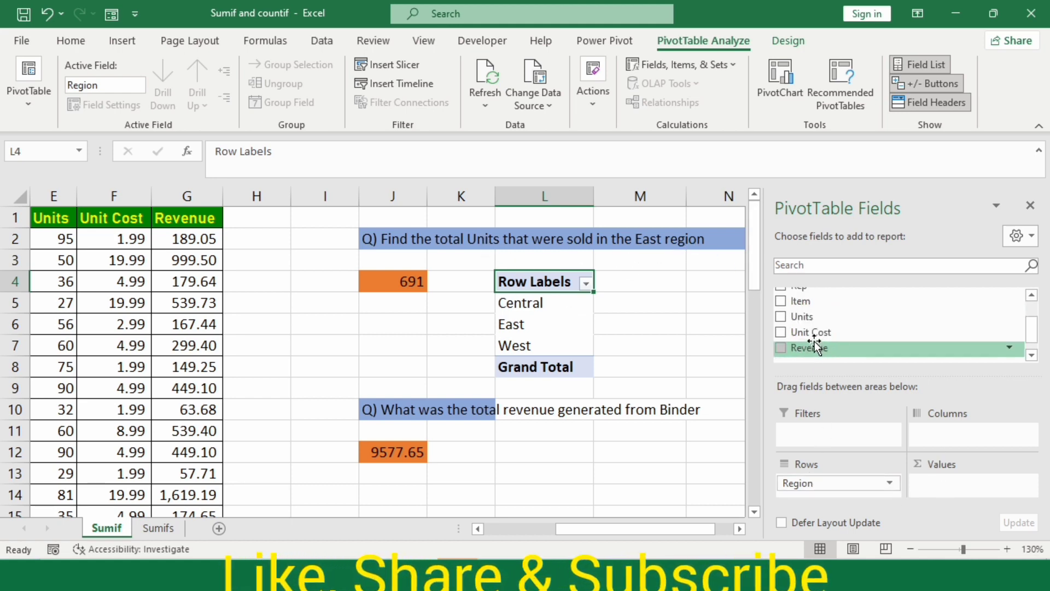
pyautogui.moveTo(808, 317); pyautogui.dragTo(937, 475)
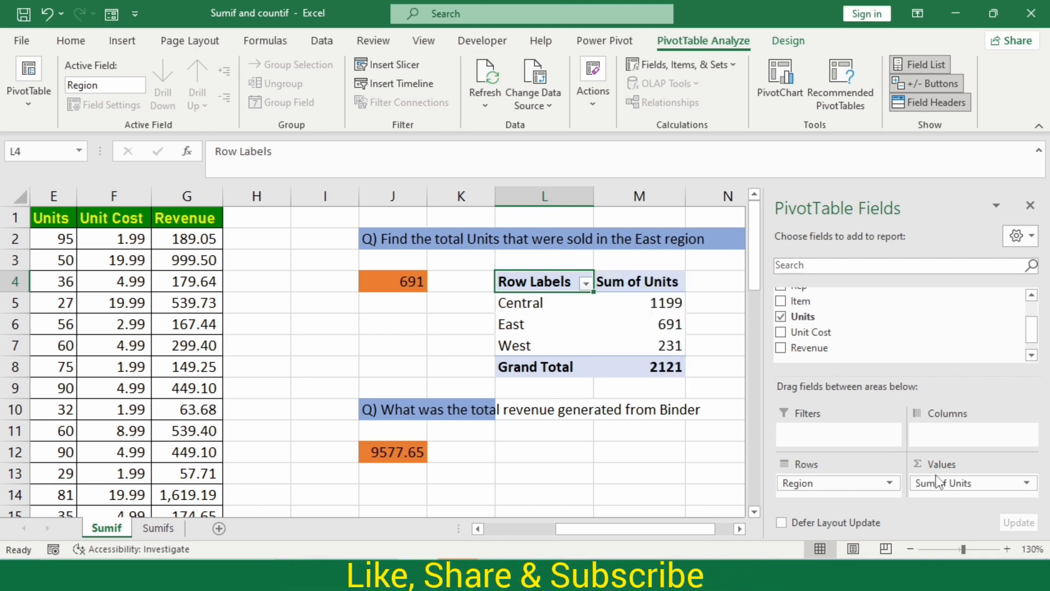
# Step: Filter the units PivotTable's row labels to show only East, and close the PivotTable field list
pyautogui.click(586, 284)
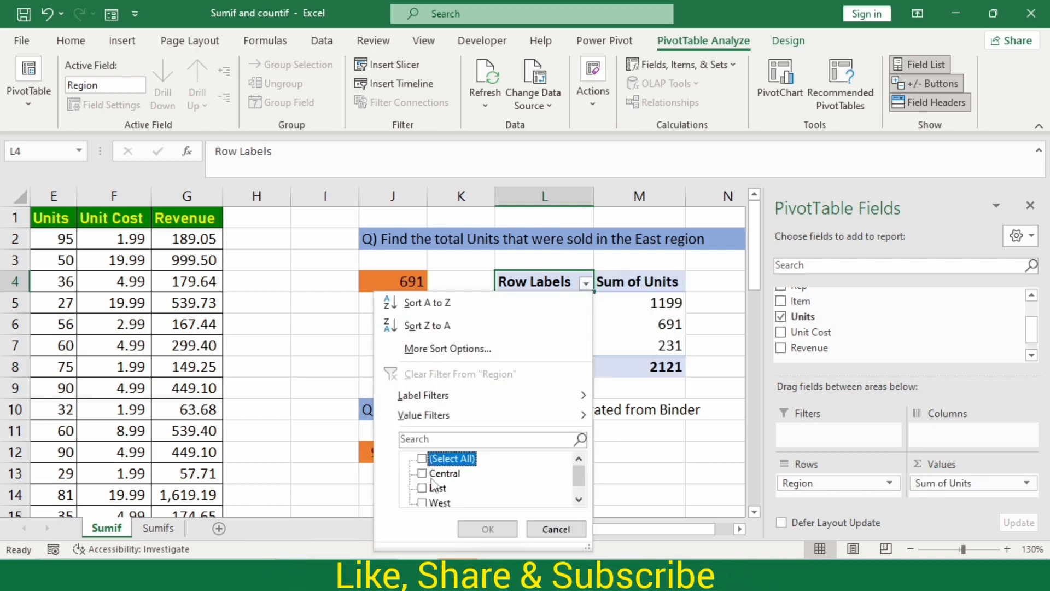
pyautogui.click(498, 534)
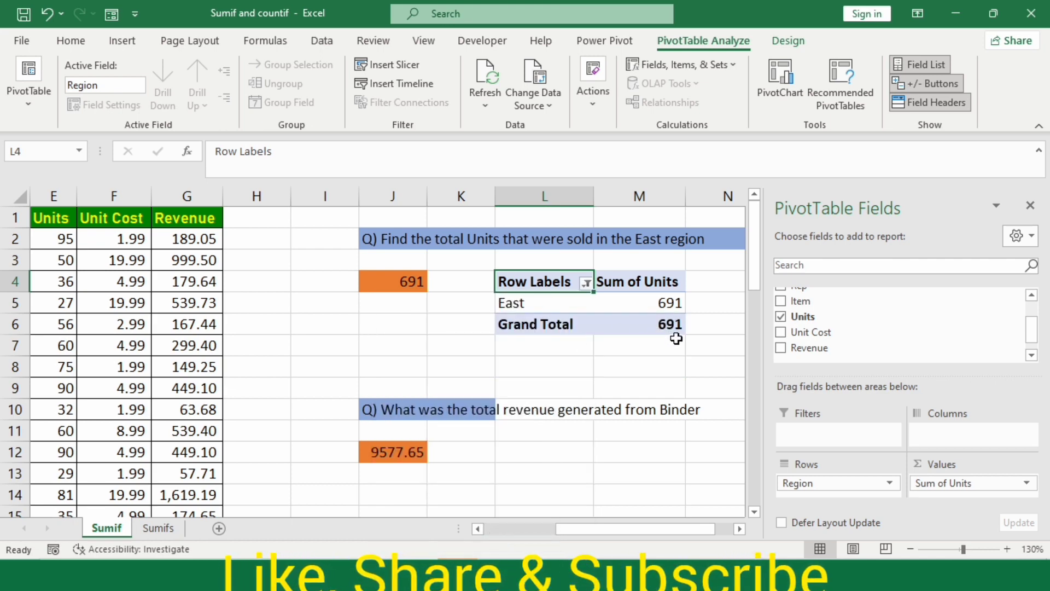
pyautogui.click(1032, 208)
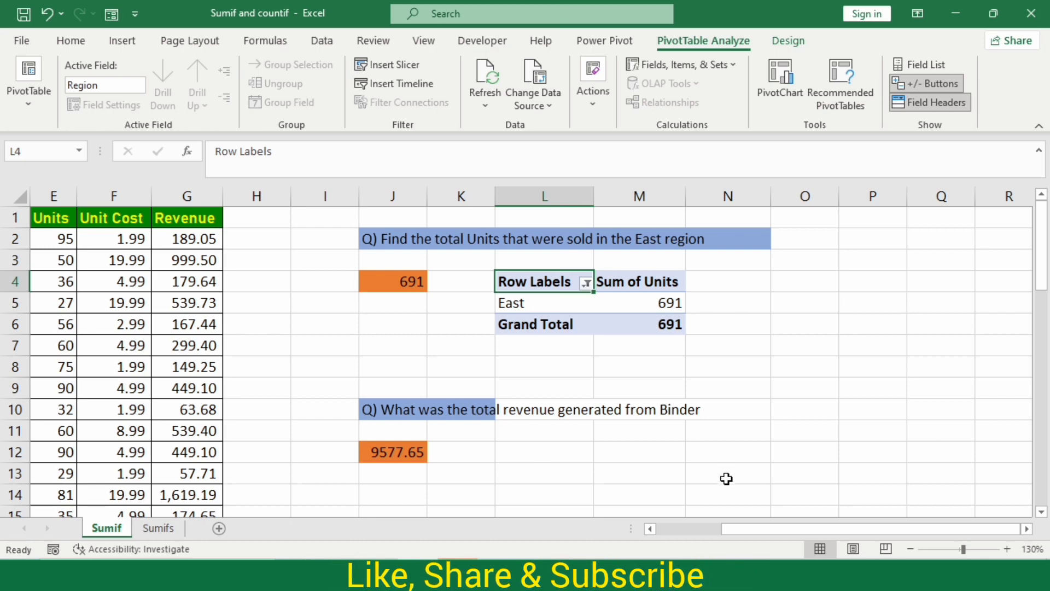
# Step: Insert a second PivotTable from the Sumif sheet's data A1:G44, placed in the existing worksheet at cell L12
pyautogui.moveTo(846, 528); pyautogui.dragTo(740, 531)
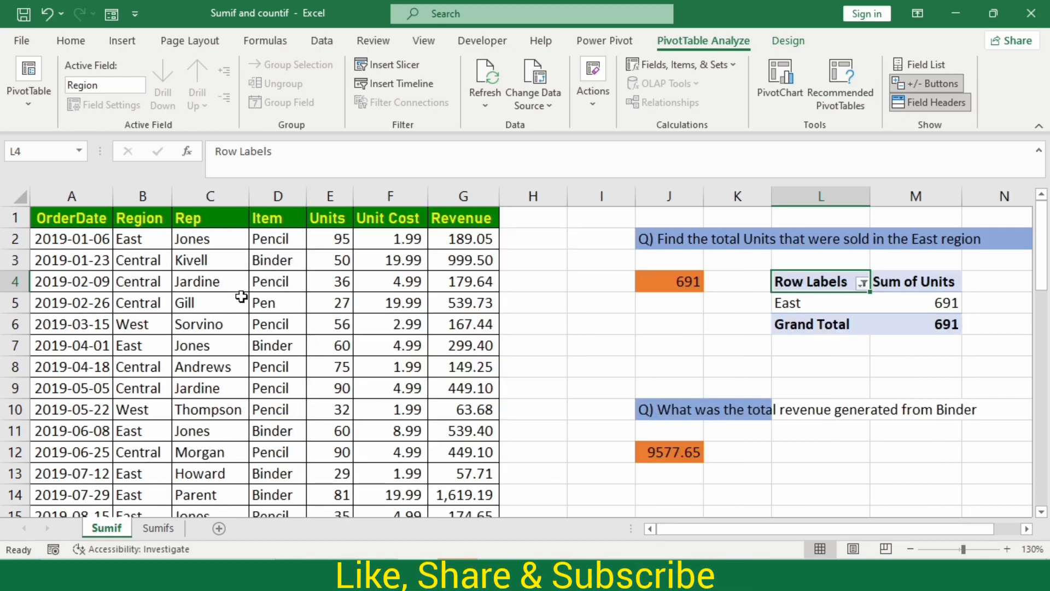
pyautogui.click(210, 303)
pyautogui.click(131, 262)
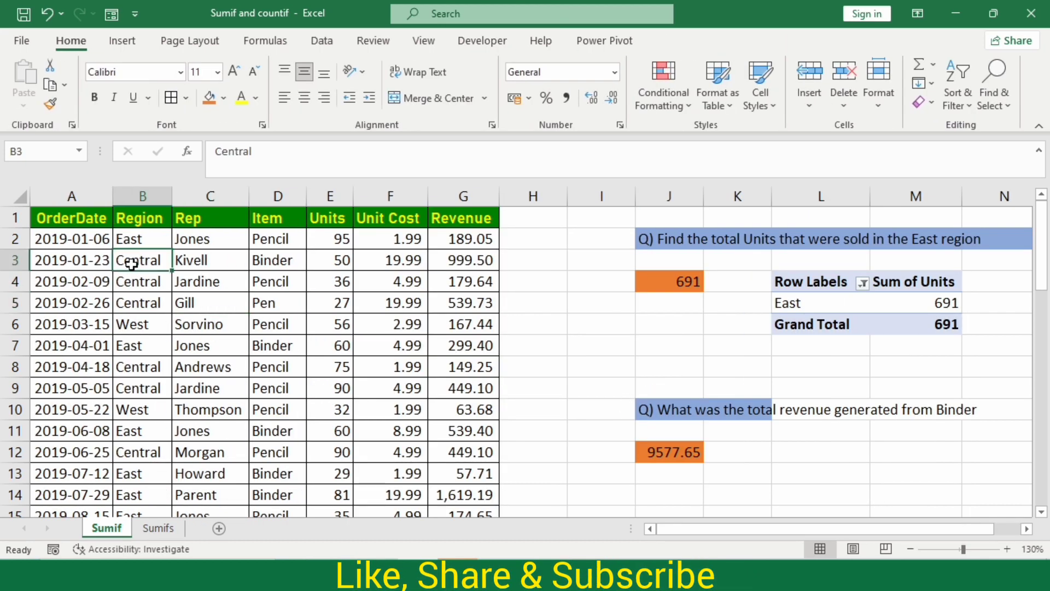
pyautogui.hotkey('ctrl', 'a')
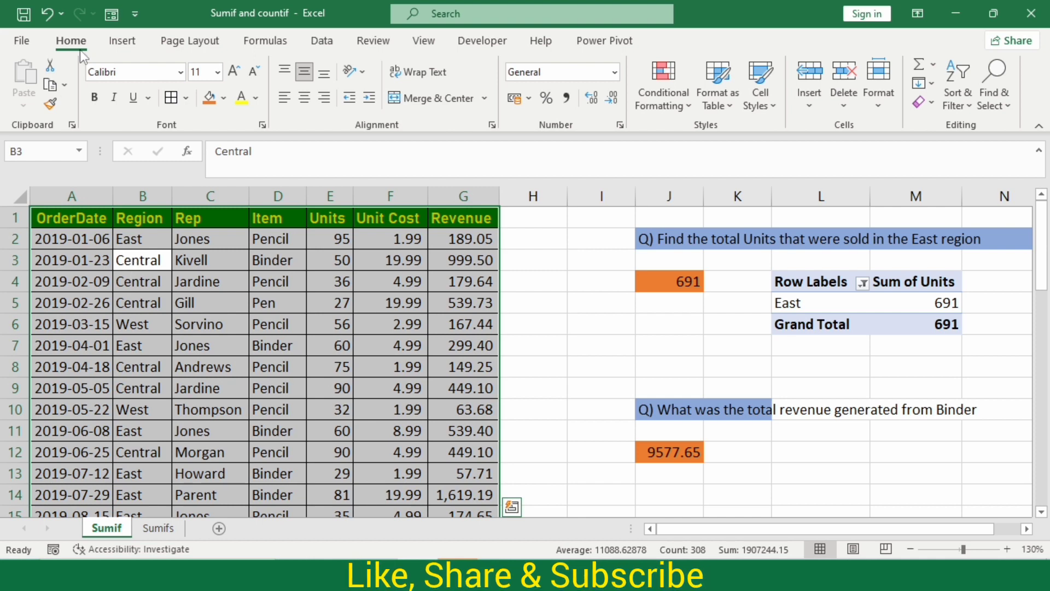
pyautogui.click(122, 40)
pyautogui.click(30, 87)
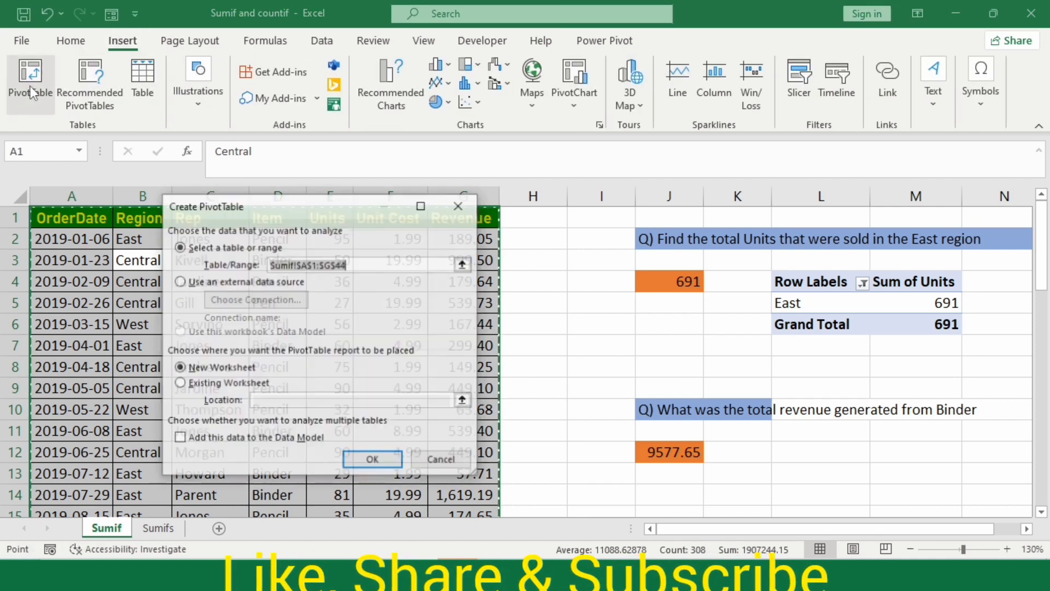
pyautogui.click(180, 383)
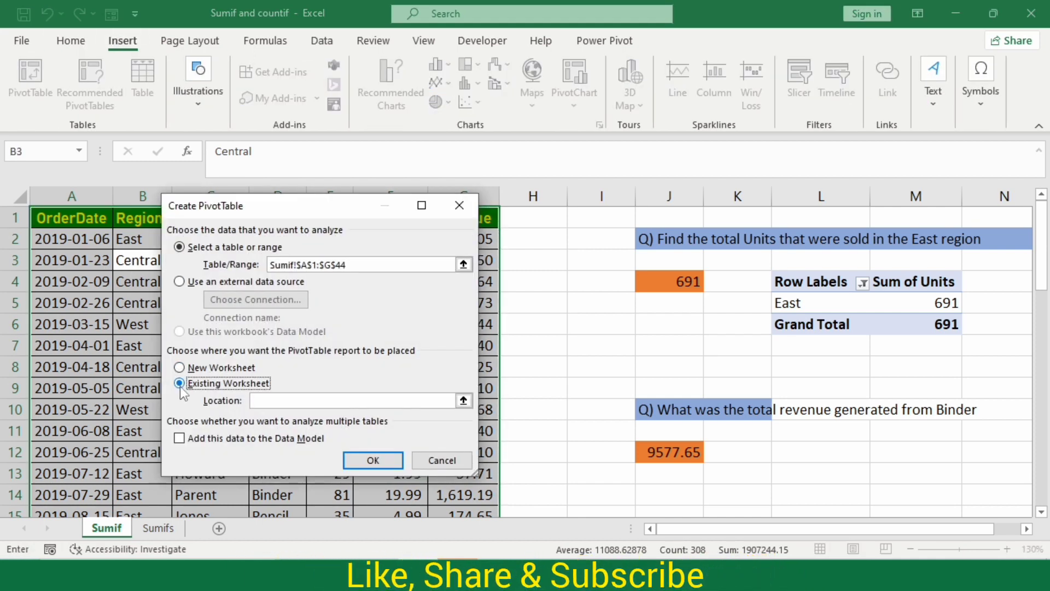
pyautogui.click(301, 401)
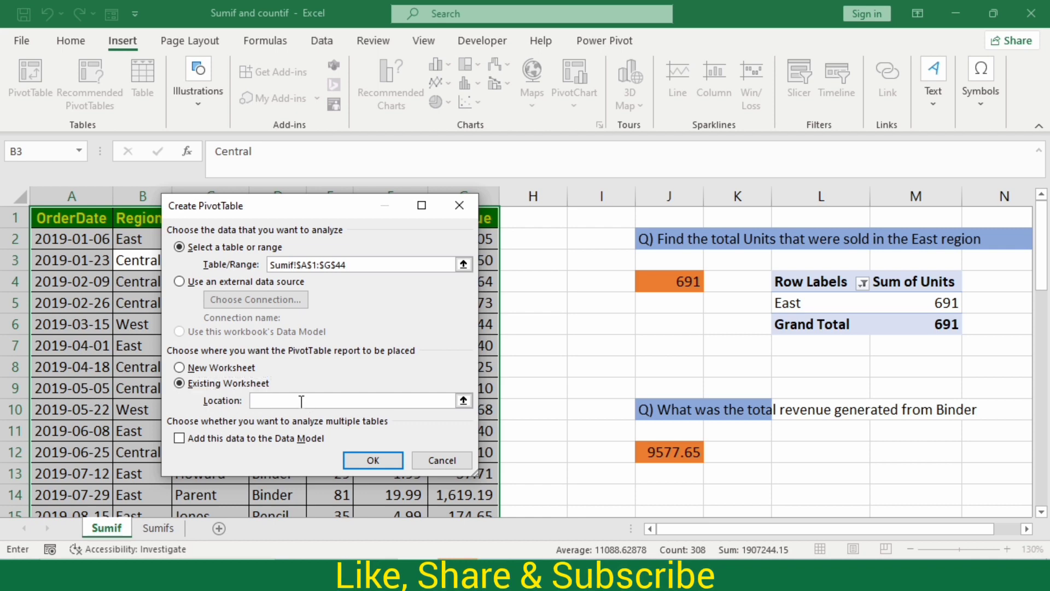
pyautogui.click(815, 458)
pyautogui.click(373, 460)
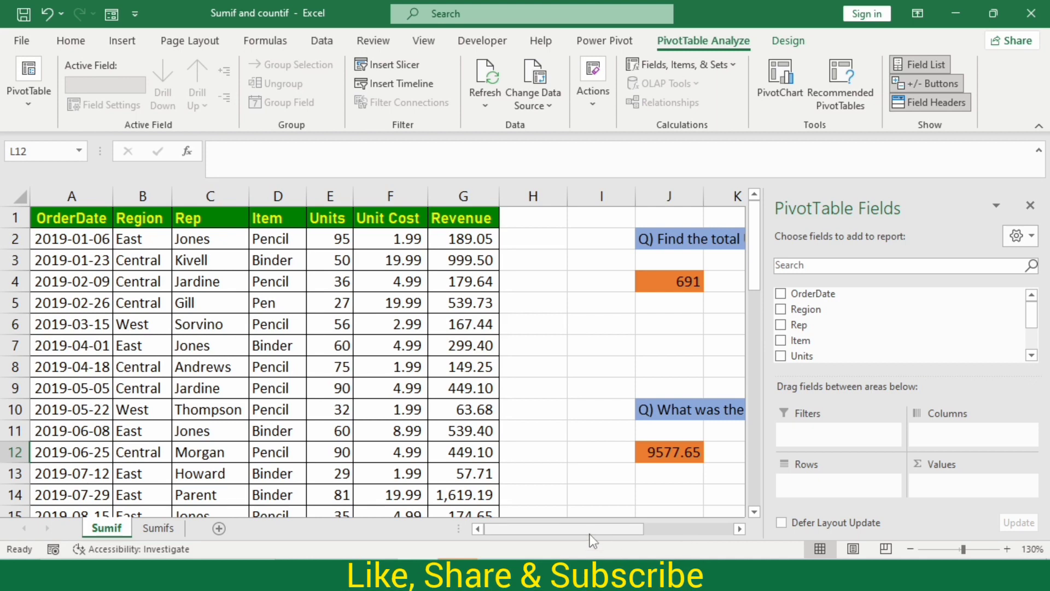
# Step: Build the PivotTable at L12 with Item as rows and the sum of Revenue as values, and close the field list
pyautogui.moveTo(586, 528); pyautogui.dragTo(701, 533)
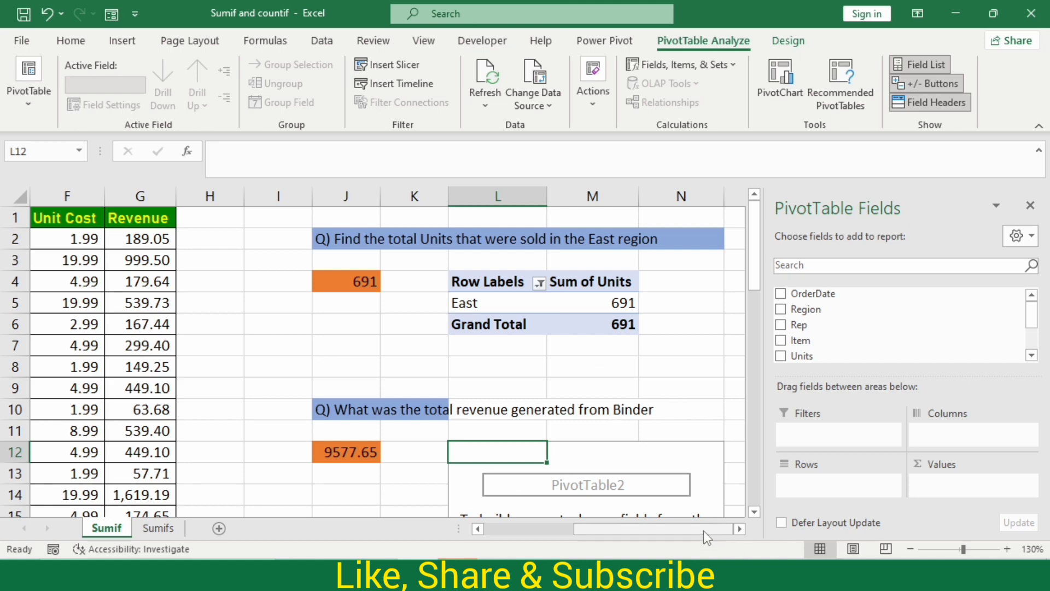
pyautogui.moveTo(704, 530); pyautogui.dragTo(631, 533)
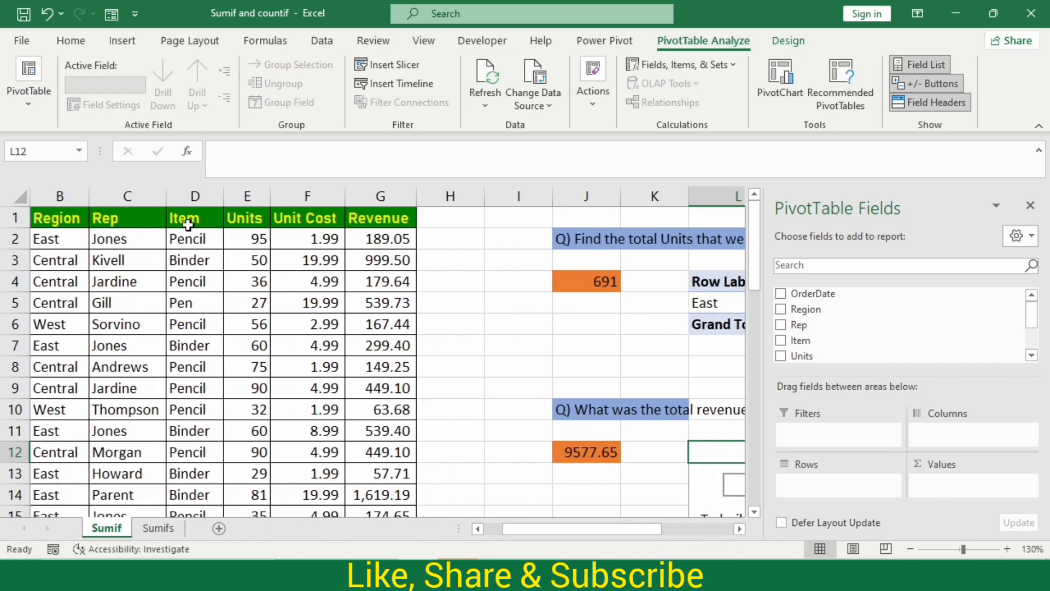
pyautogui.moveTo(642, 530); pyautogui.dragTo(713, 531)
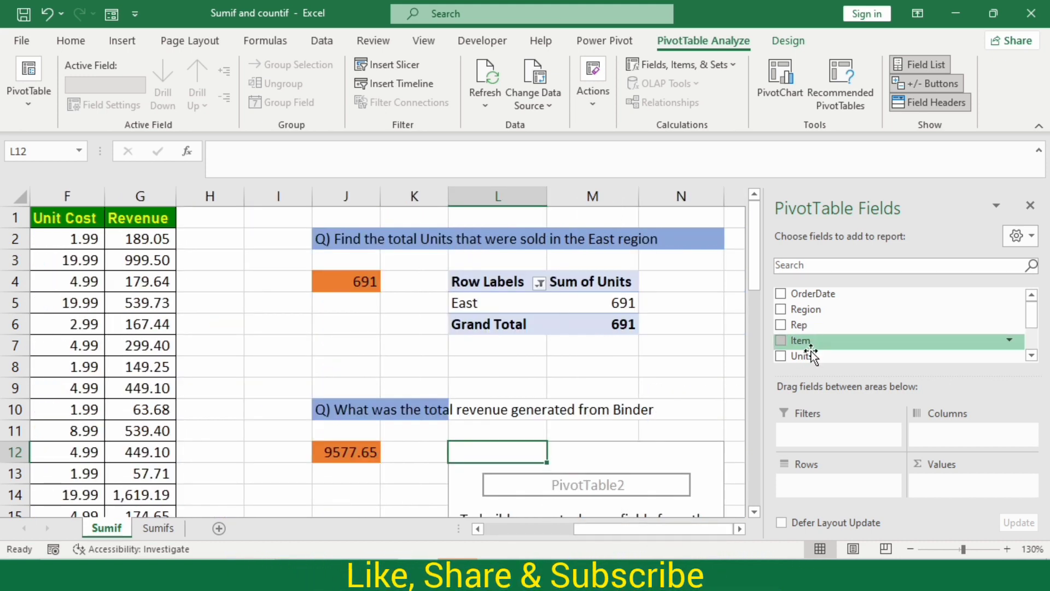
pyautogui.moveTo(811, 353); pyautogui.dragTo(838, 482)
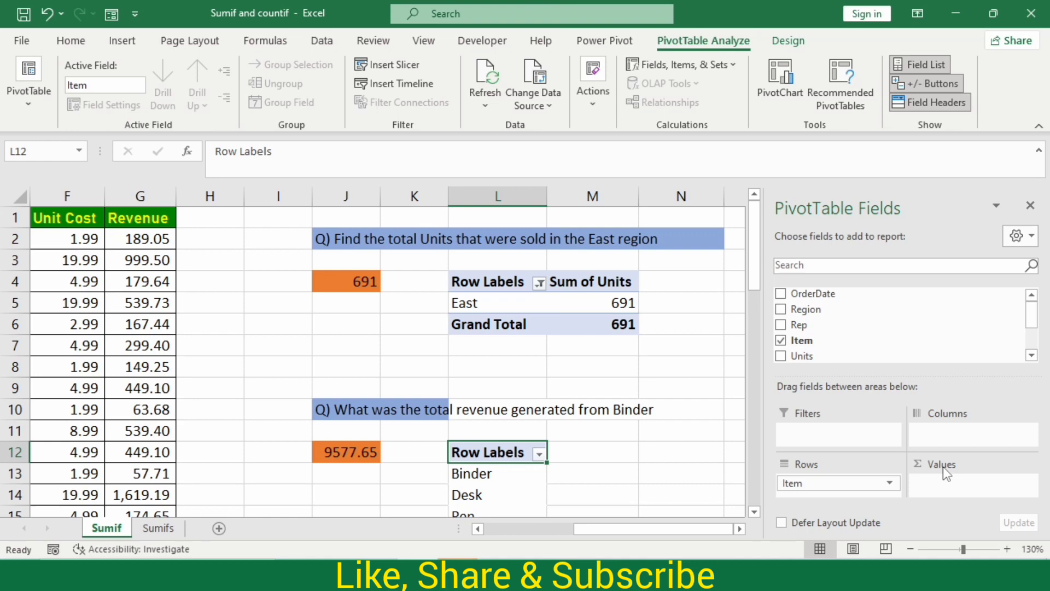
pyautogui.scroll(-2, 802, 347)
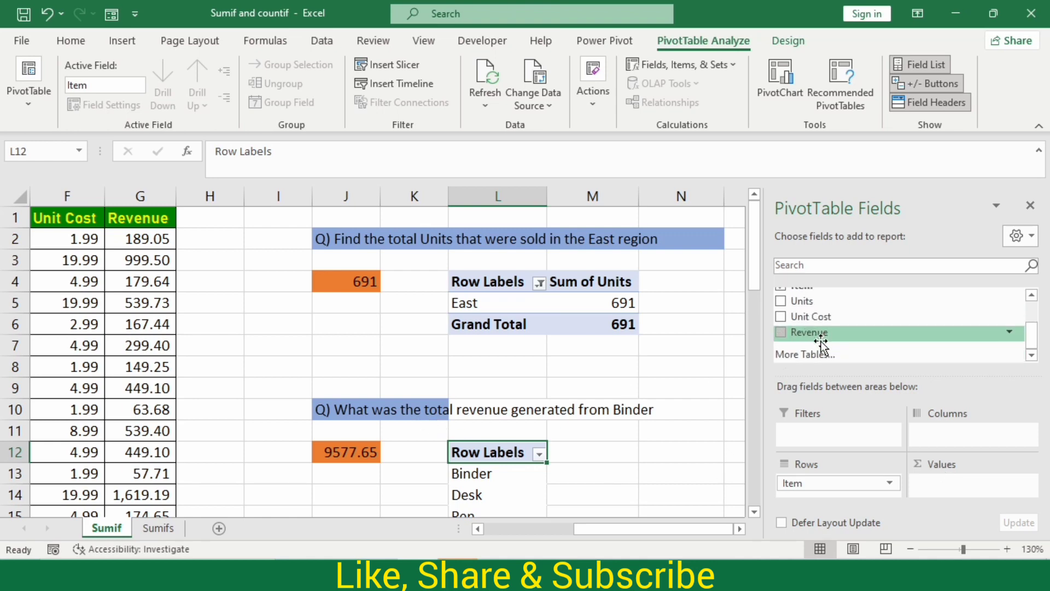
pyautogui.moveTo(821, 334); pyautogui.dragTo(964, 486)
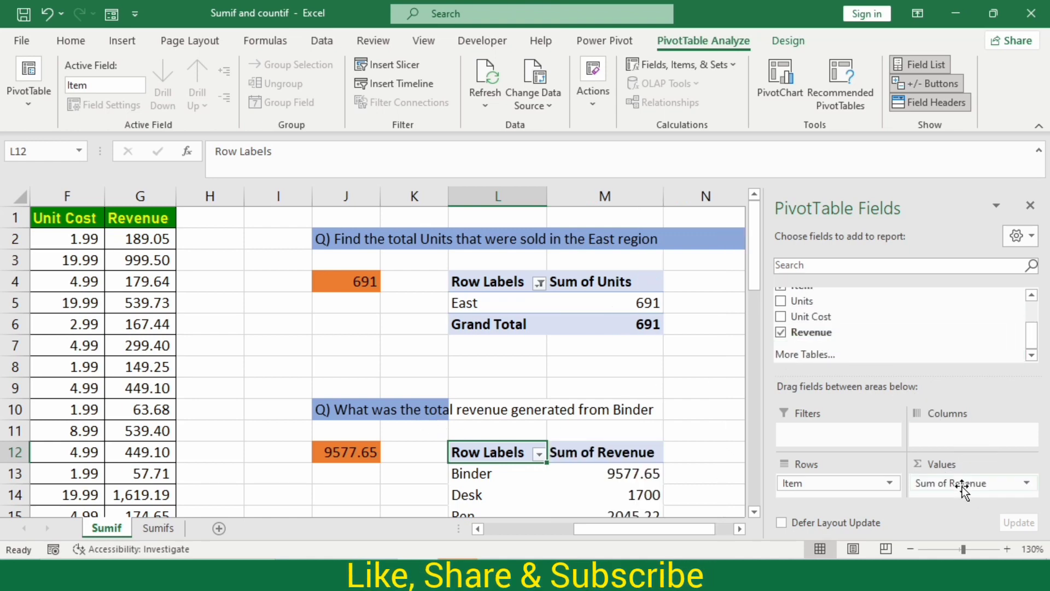
pyautogui.click(1031, 206)
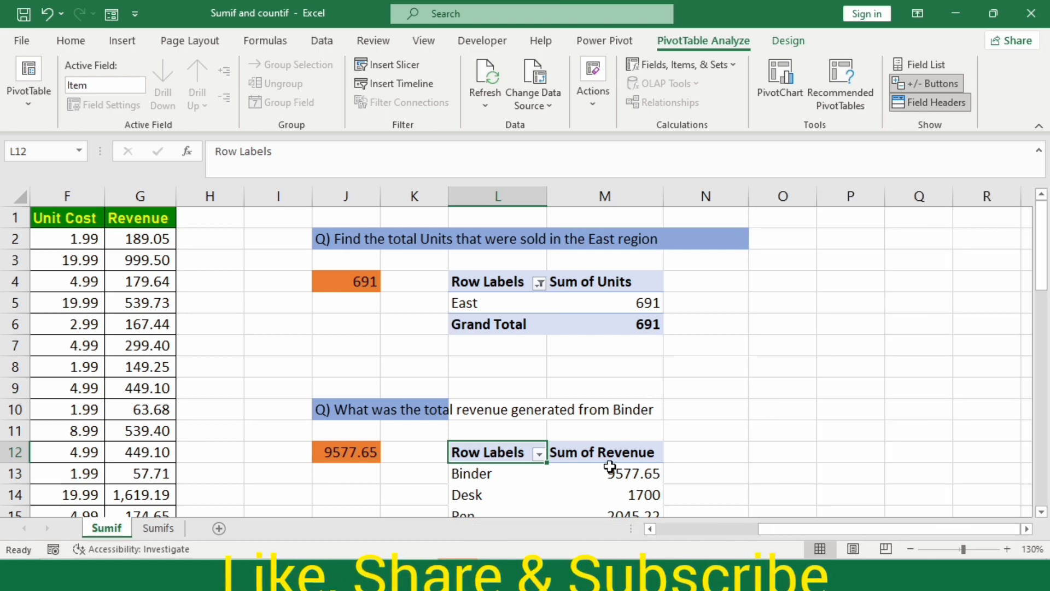
# Step: Filter the revenue PivotTable's row labels to show only Binder
pyautogui.scroll(-2, 575, 448)
pyautogui.click(540, 326)
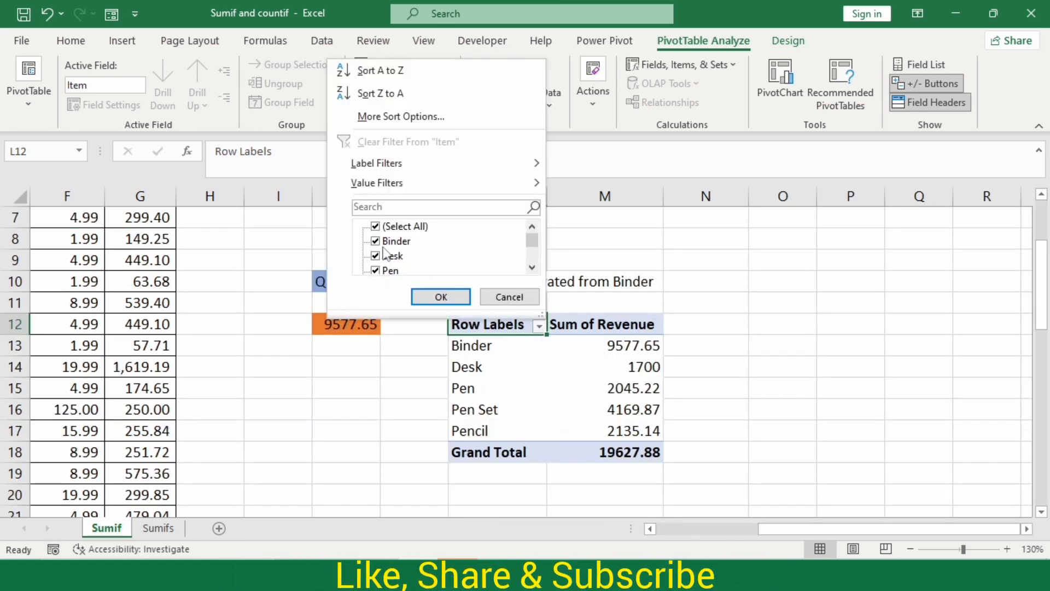
pyautogui.click(376, 227)
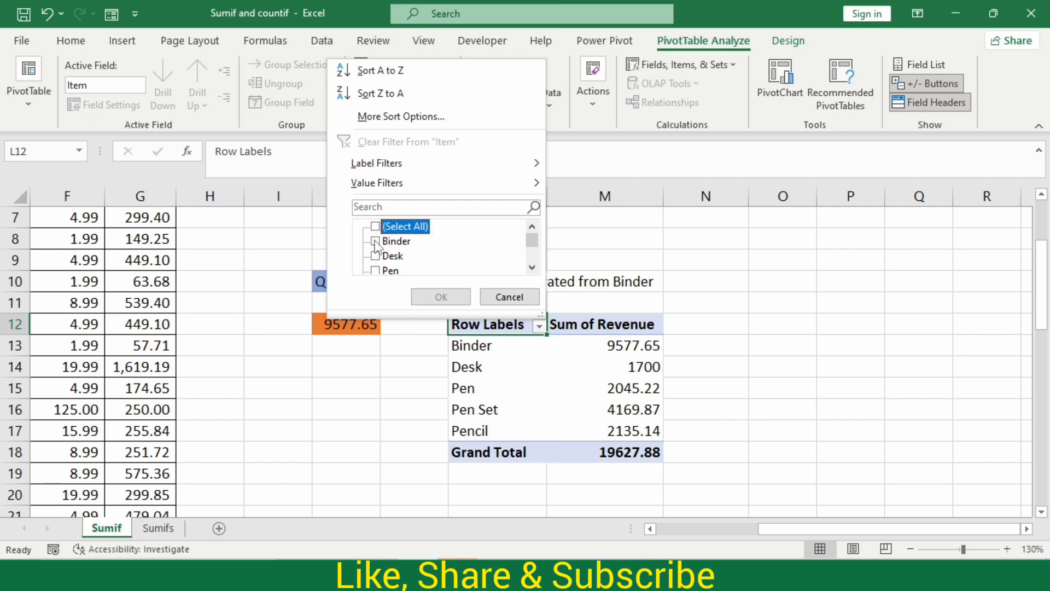